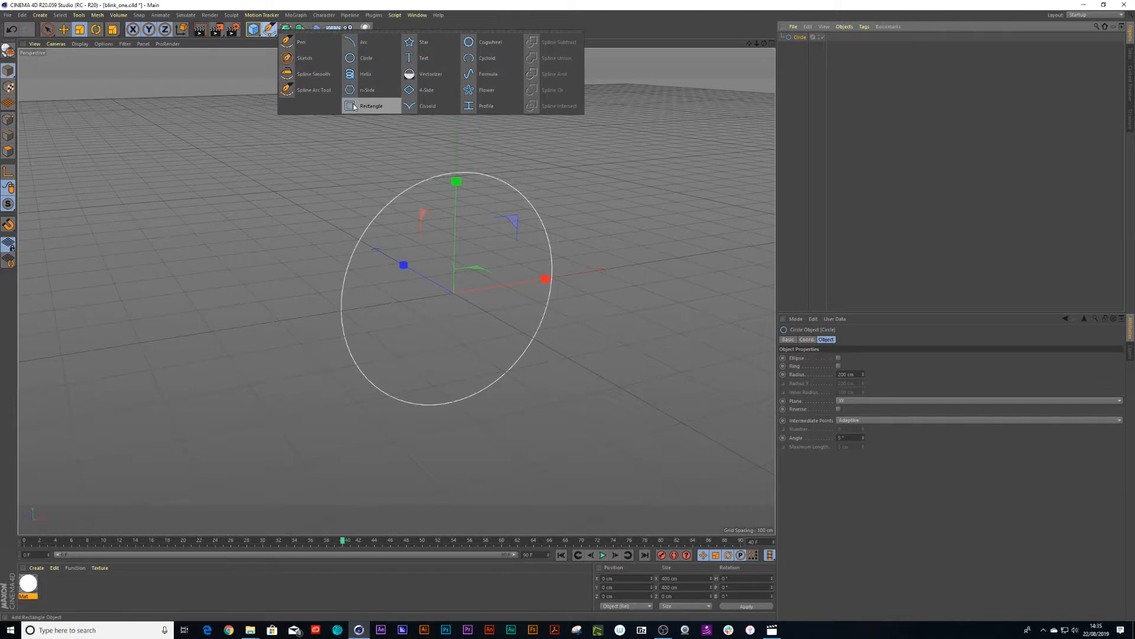
# Scale a new rectangle spline down to 40 cm and nest it with the circle under a new Sweep object
pyautogui.press('t')
pyautogui.moveTo(580, 150); pyautogui.dragTo(348, 266)
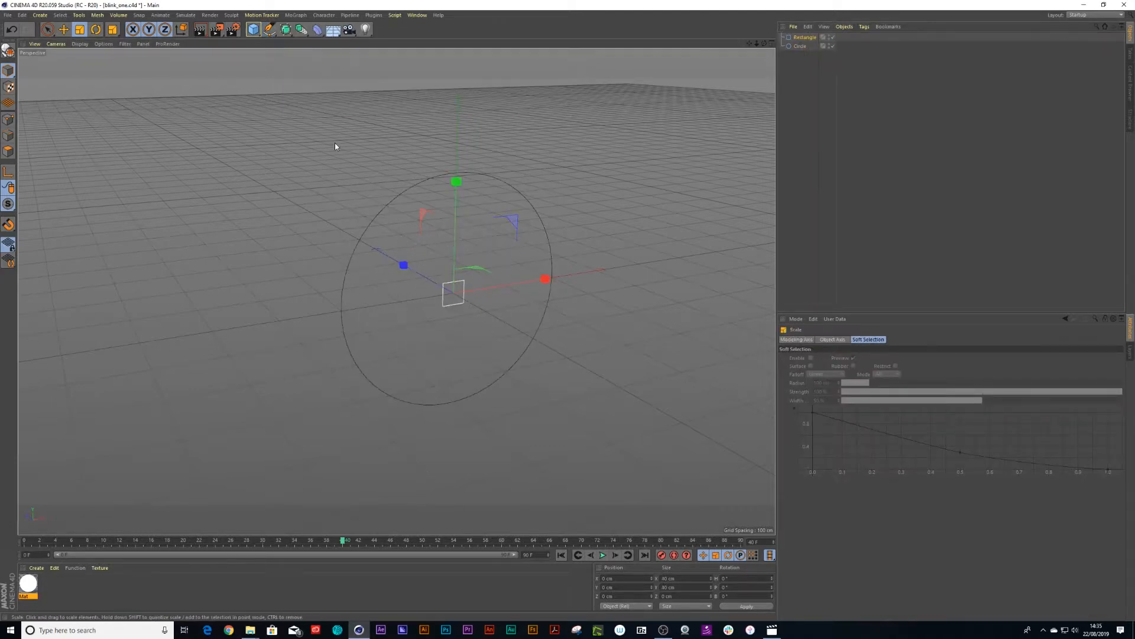
pyautogui.click(283, 32)
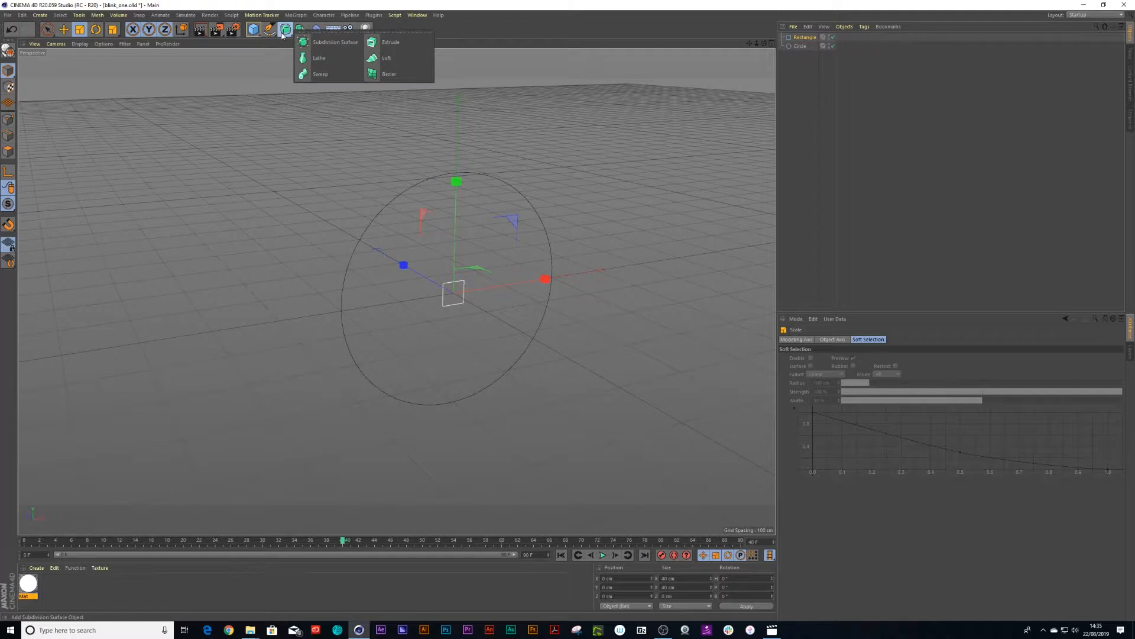
pyautogui.click(320, 74)
pyautogui.click(805, 46)
pyautogui.keyDown('shift'); pyautogui.click(800, 54); pyautogui.keyUp('shift')
pyautogui.moveTo(801, 54); pyautogui.dragTo(801, 38)
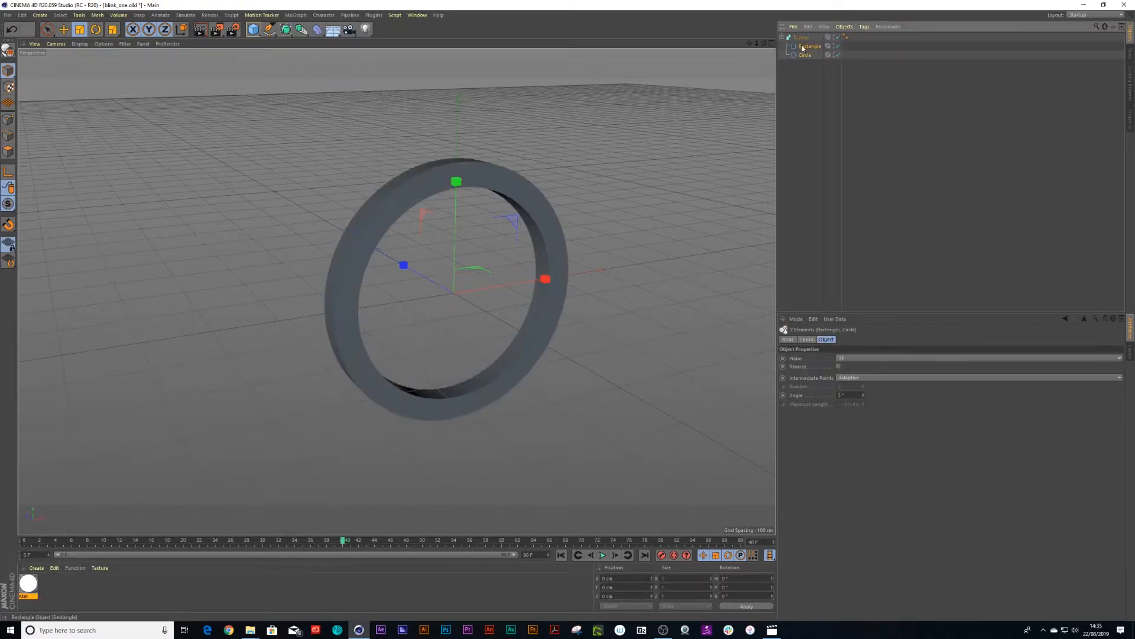
# Flatten the swept ring by setting the rectangle profile's height to 1 cm, keeping its width at 40 cm
pyautogui.doubleClick(846, 358)
pyautogui.write('1')
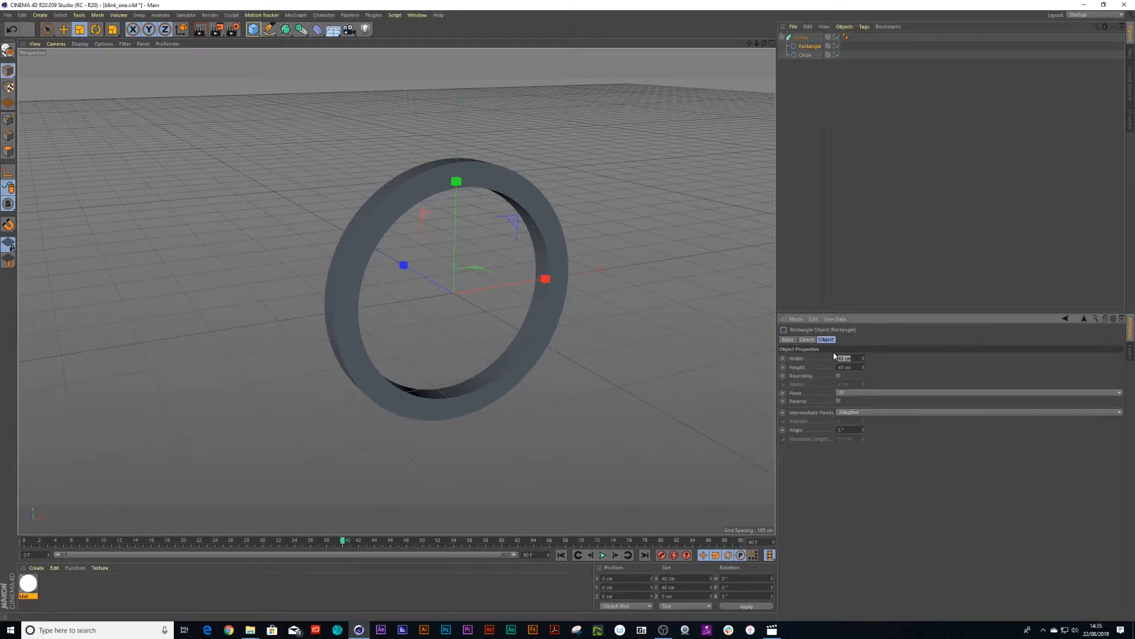
pyautogui.press('Return')
pyautogui.hotkey('ctrl', 'z')
pyautogui.write('1')
pyautogui.press('Return')
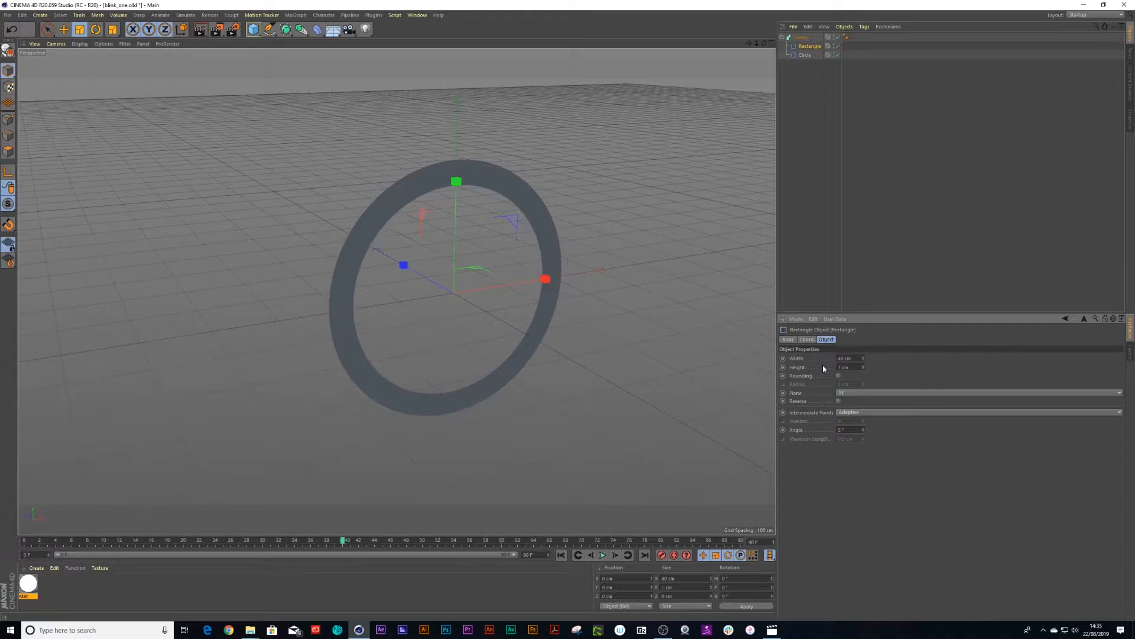
pyautogui.moveTo(518, 268)
pyautogui.keyDown('alt'); pyautogui.mouseDown()
pyautogui.moveTo(631, 271)
pyautogui.moveTo(499, 286)
pyautogui.moveTo(501, 269)
pyautogui.mouseUp(); pyautogui.keyUp('alt')
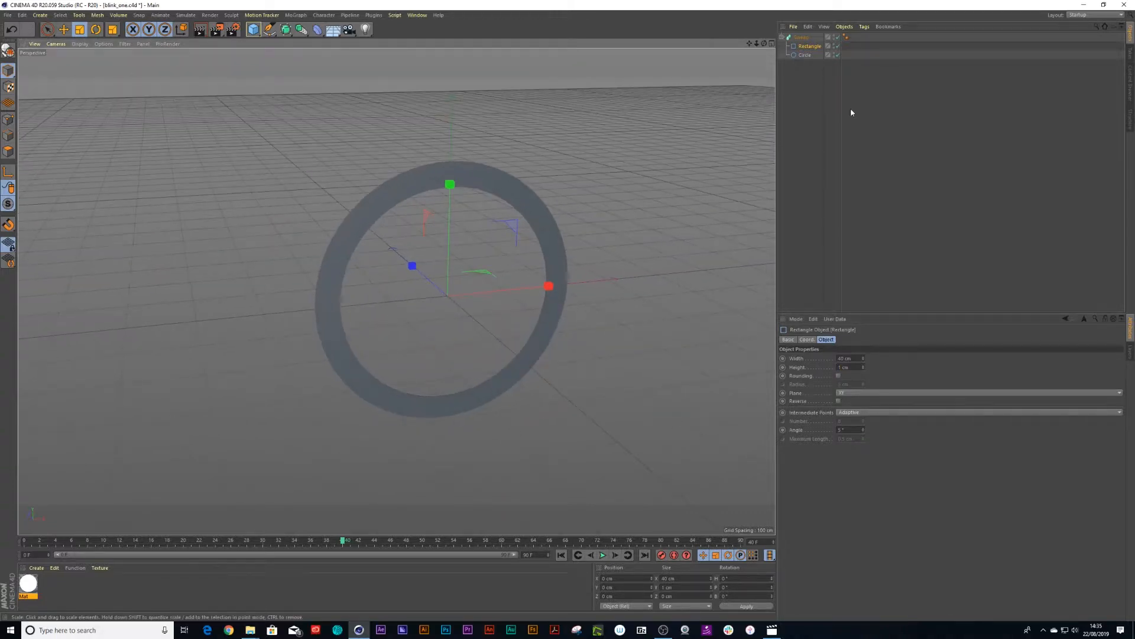
# Go to frame 0 and set the Sweep's Start Growth to 50%
pyautogui.click(802, 37)
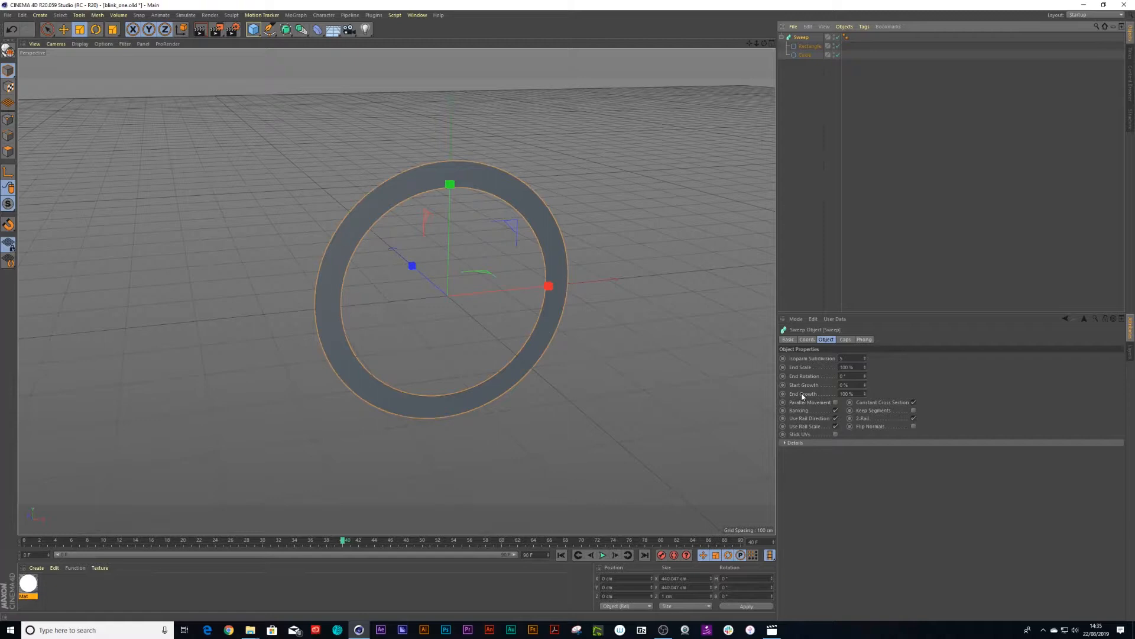
pyautogui.moveTo(55, 543); pyautogui.dragTo(25, 543)
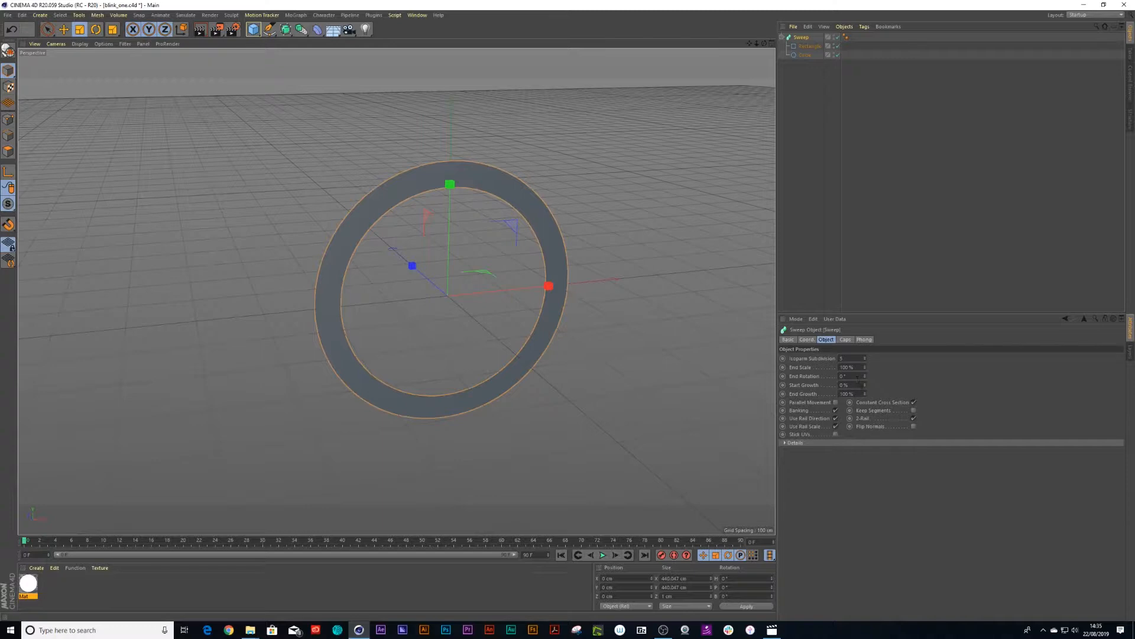
pyautogui.moveTo(864, 384)
pyautogui.mouseDown()
pyautogui.moveTo(857, 354)
pyautogui.moveTo(858, 372)
pyautogui.mouseUp()
pyautogui.hotkey('ctrl', 'z')
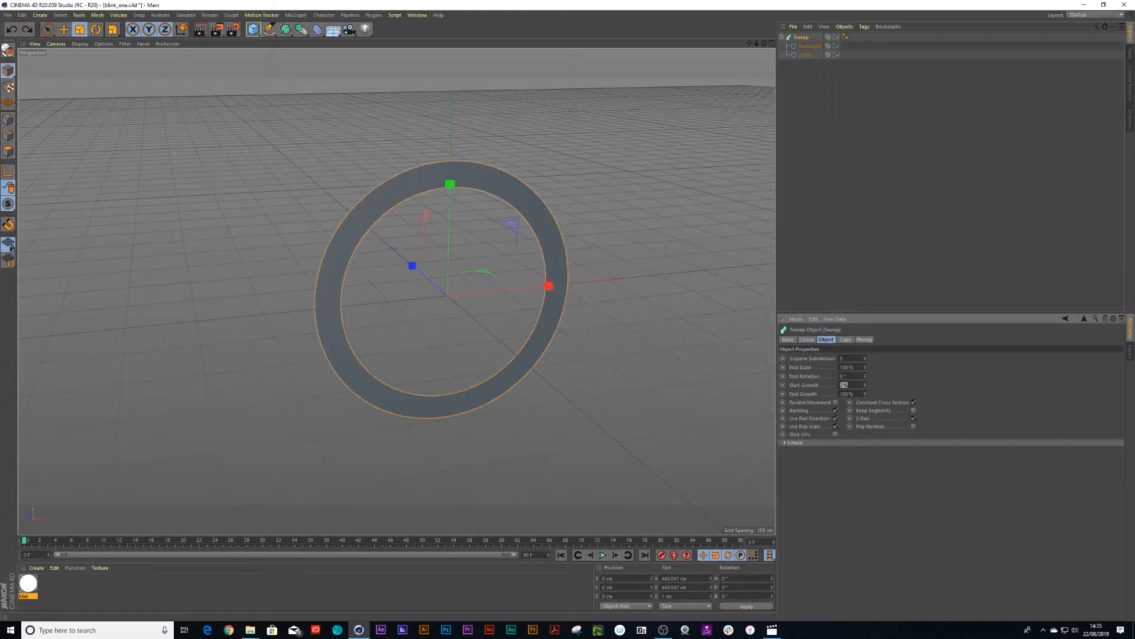
pyautogui.write('0')
pyautogui.press('Return')
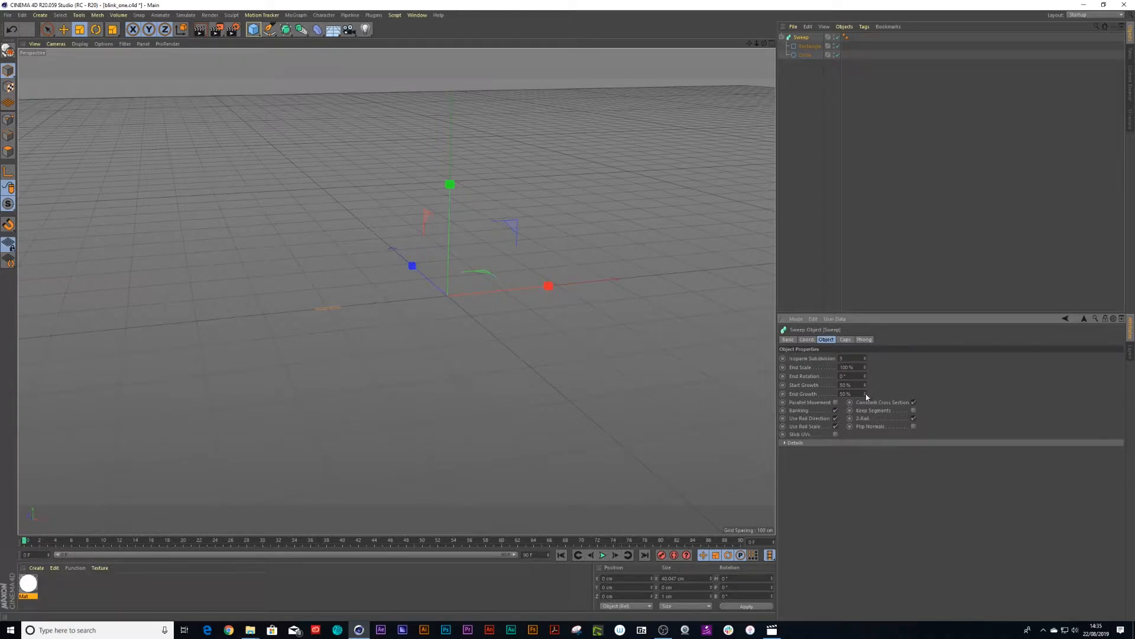
# Set the Sweep's End Growth to 50% and keyframe it at frame 0
pyautogui.moveTo(866, 397); pyautogui.dragTo(866, 392)
pyautogui.hotkey('ctrl', 'z')
pyautogui.hotkey('ctrl', 'z')
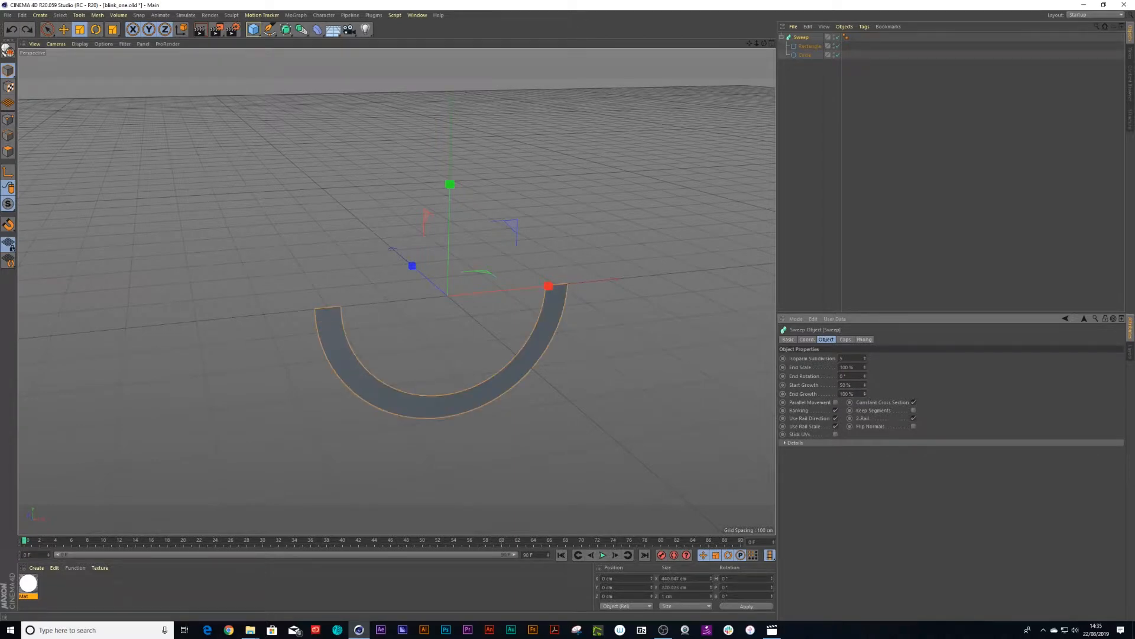
pyautogui.write('50')
pyautogui.press('Return')
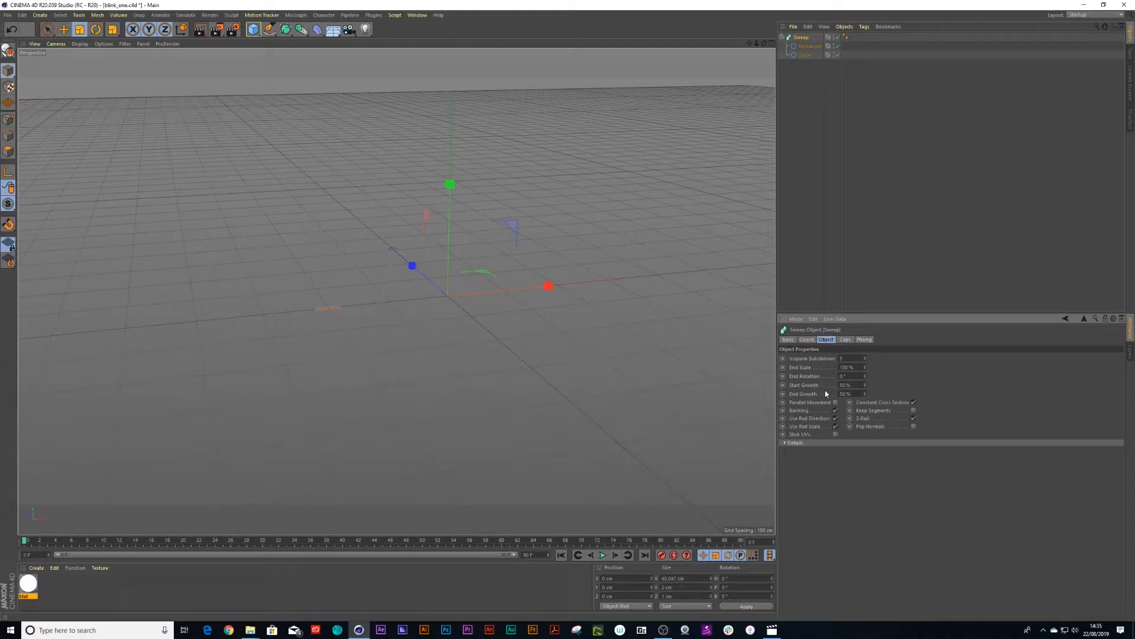
pyautogui.click(783, 394)
# Keyframe the Sweep's End Growth at 100% on frame 10
pyautogui.moveTo(25, 542); pyautogui.dragTo(103, 541)
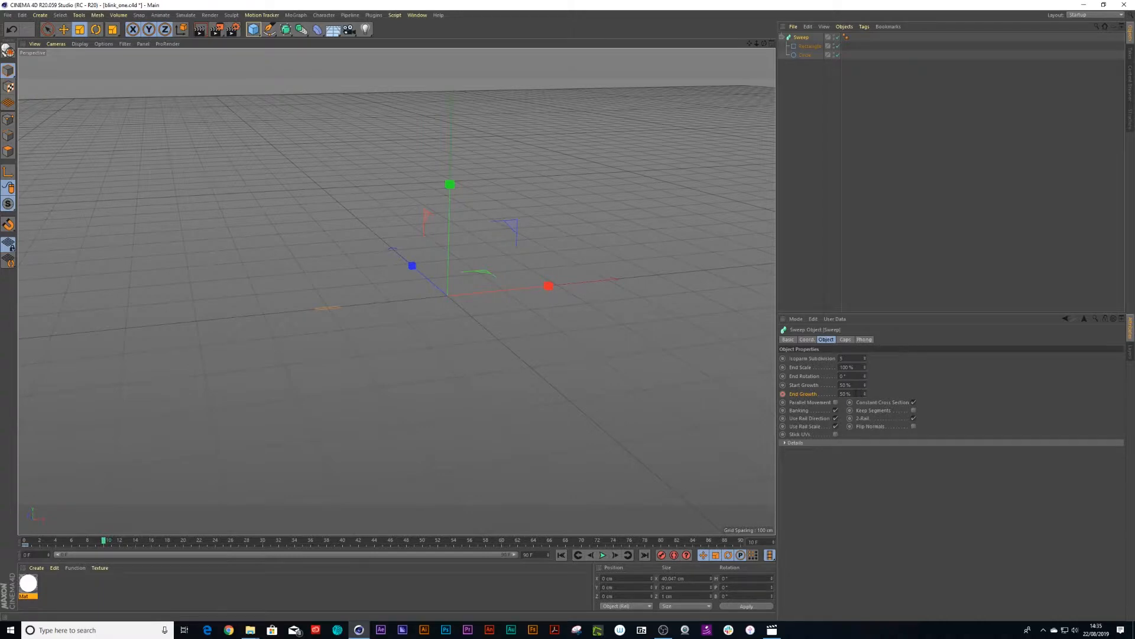
pyautogui.moveTo(857, 393); pyautogui.dragTo(808, 393)
pyautogui.write('100')
pyautogui.press('Return')
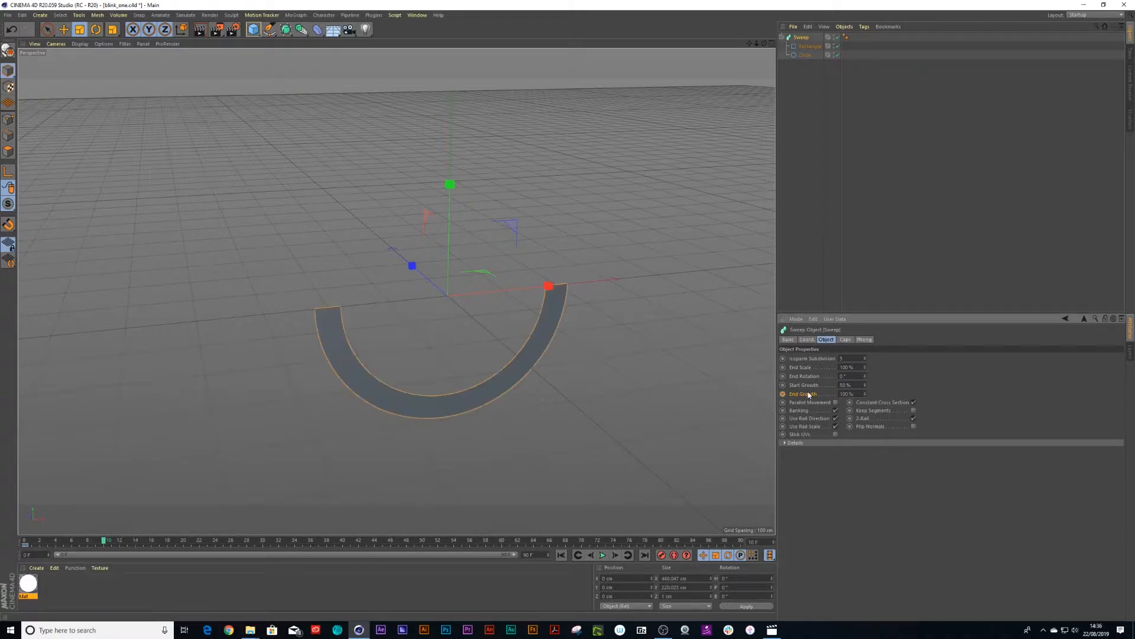
pyautogui.click(784, 394)
pyautogui.moveTo(103, 538)
pyautogui.mouseDown()
pyautogui.moveTo(41, 535)
pyautogui.moveTo(103, 538)
pyautogui.mouseUp()
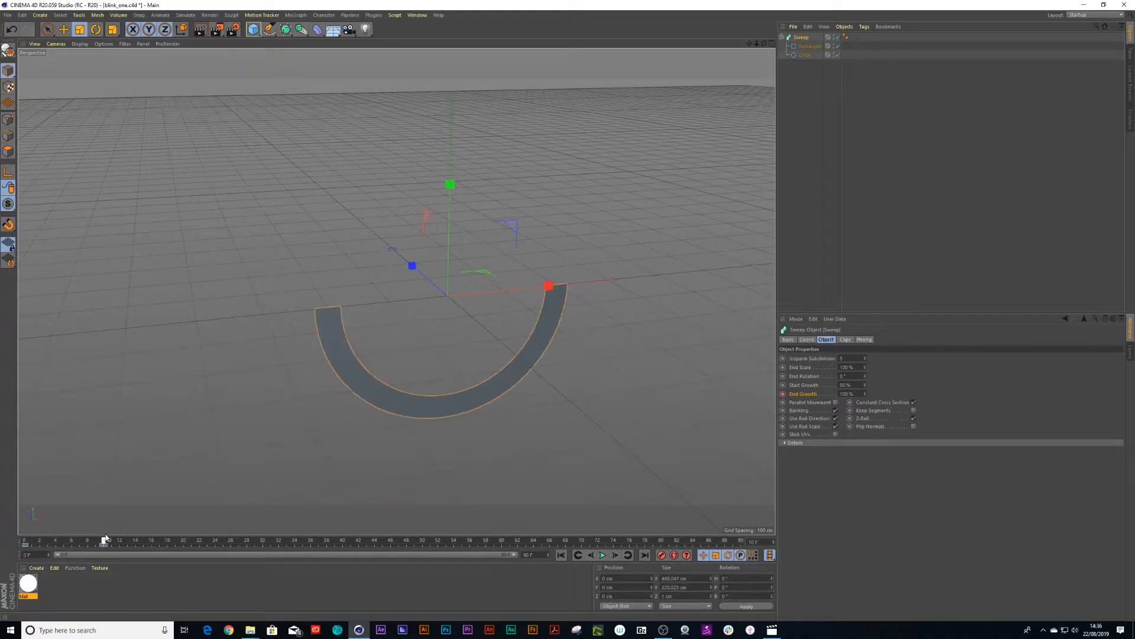
# Keyframe the Sweep's Start Growth at 50% on frame 6 and 100% on frame 10, and play the animation
pyautogui.moveTo(103, 541); pyautogui.dragTo(75, 545)
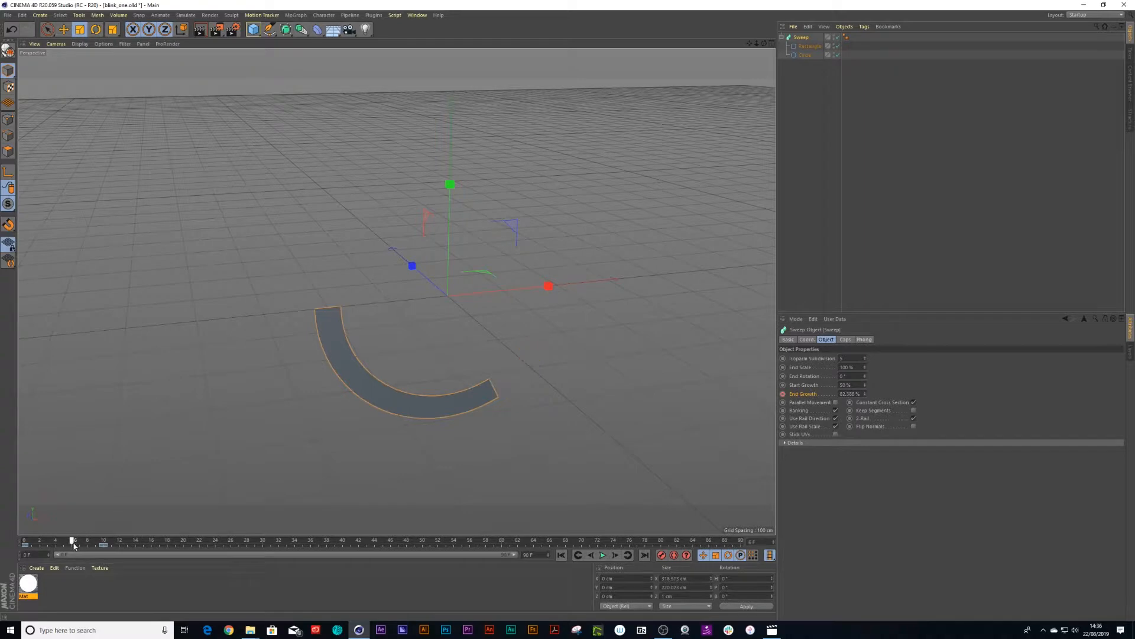
pyautogui.click(783, 385)
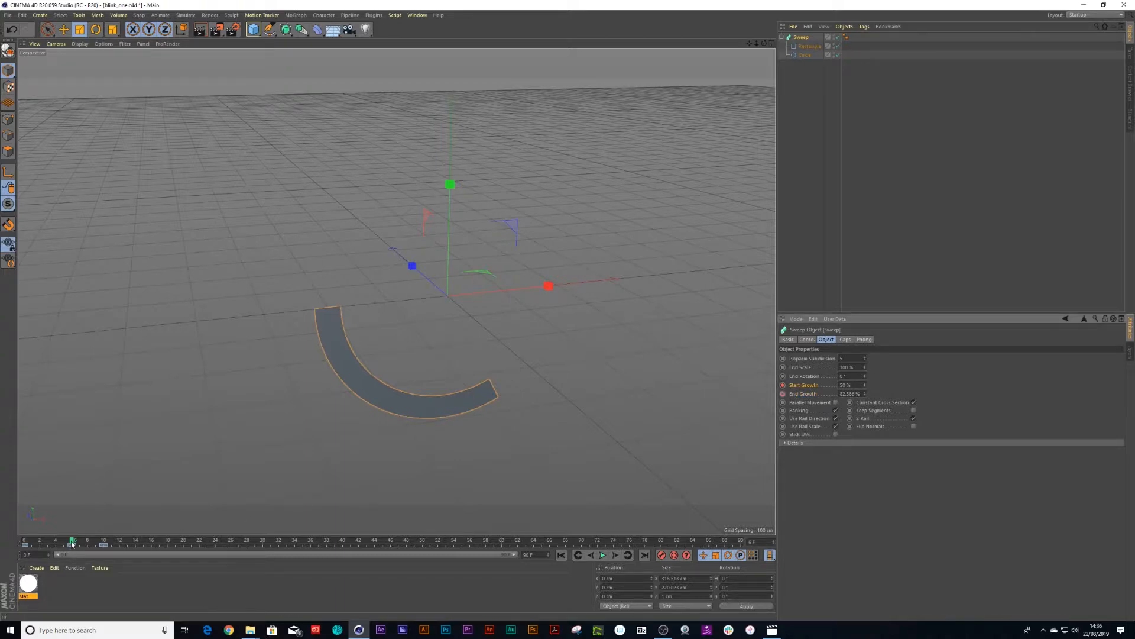
pyautogui.moveTo(73, 542); pyautogui.dragTo(104, 542)
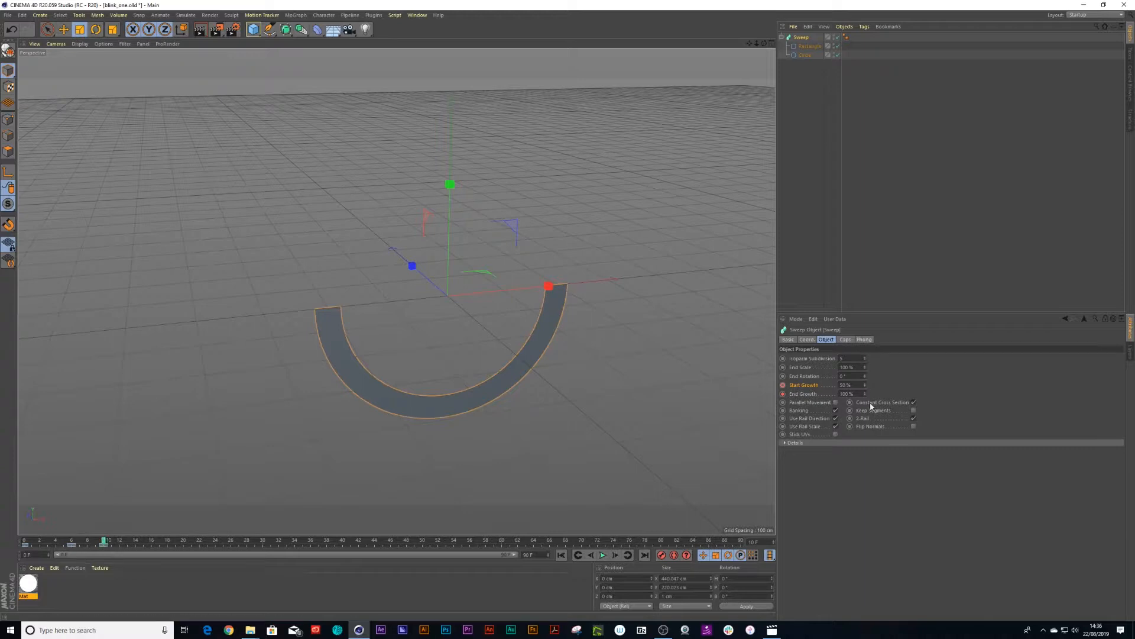
pyautogui.moveTo(865, 385); pyautogui.dragTo(864, 363)
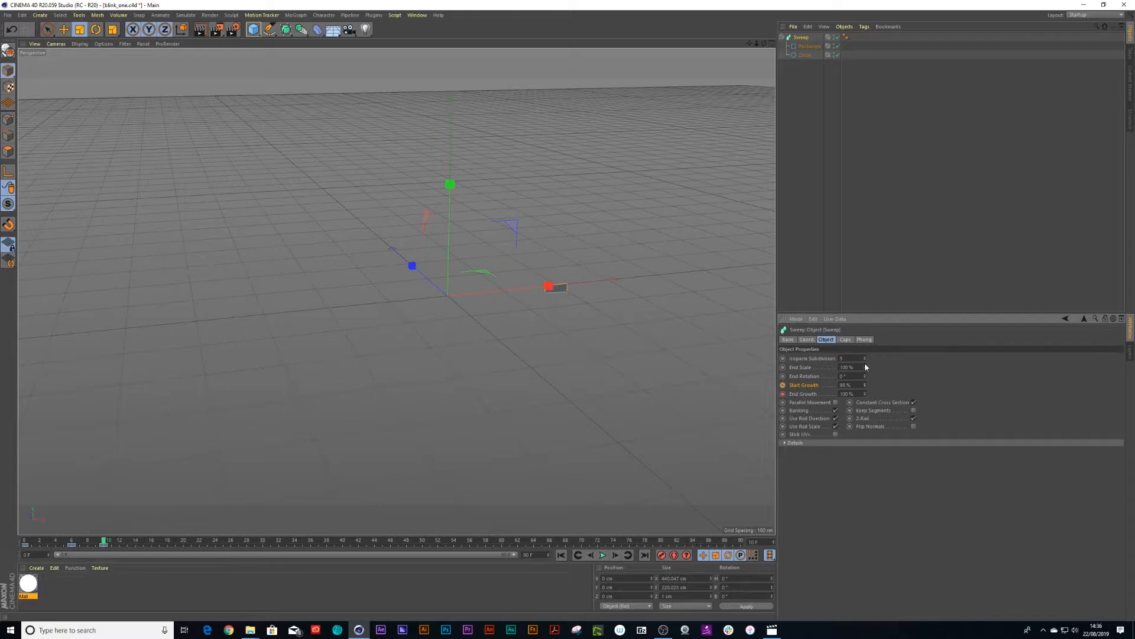
pyautogui.click(782, 385)
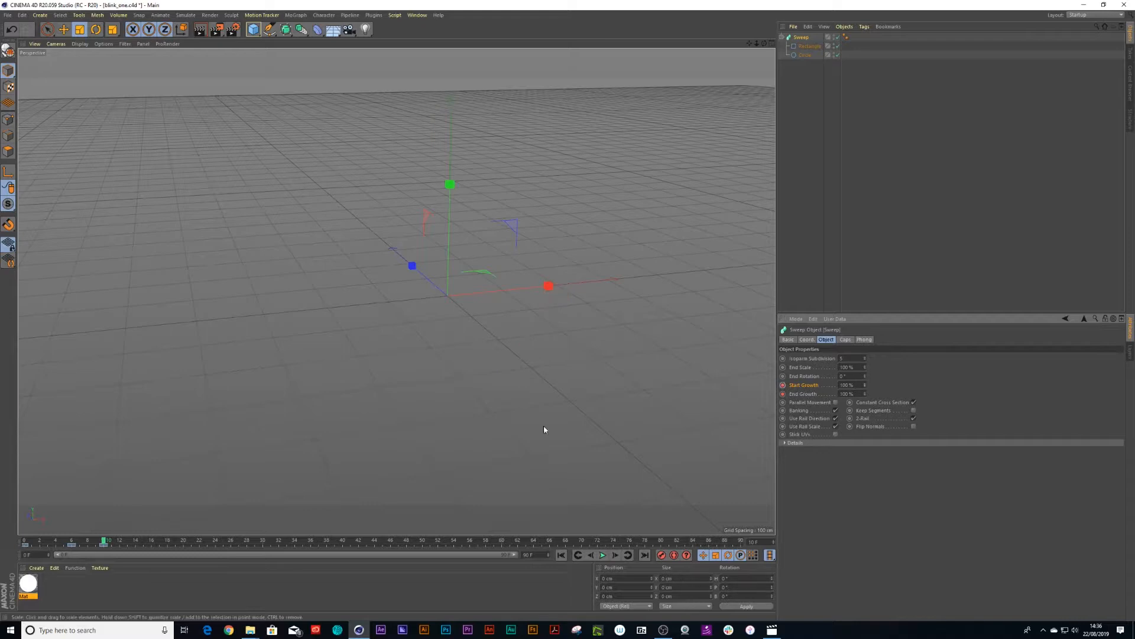
pyautogui.moveTo(102, 544); pyautogui.dragTo(24, 540)
pyautogui.click(603, 555)
pyautogui.click(603, 555)
pyautogui.moveTo(83, 547)
pyautogui.mouseDown()
pyautogui.moveTo(21, 543)
pyautogui.moveTo(71, 541)
pyautogui.mouseUp()
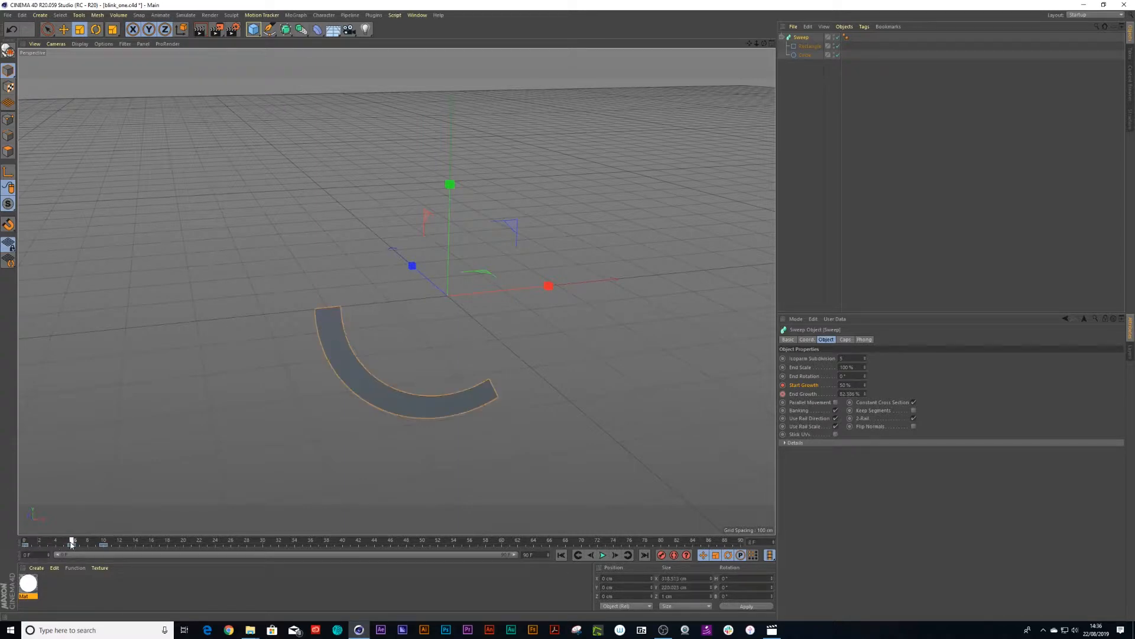
# Keyframe the rectangle profile's width at 40 cm on frame 0 and 10 cm on frame 10, and play the animation
pyautogui.click(798, 47)
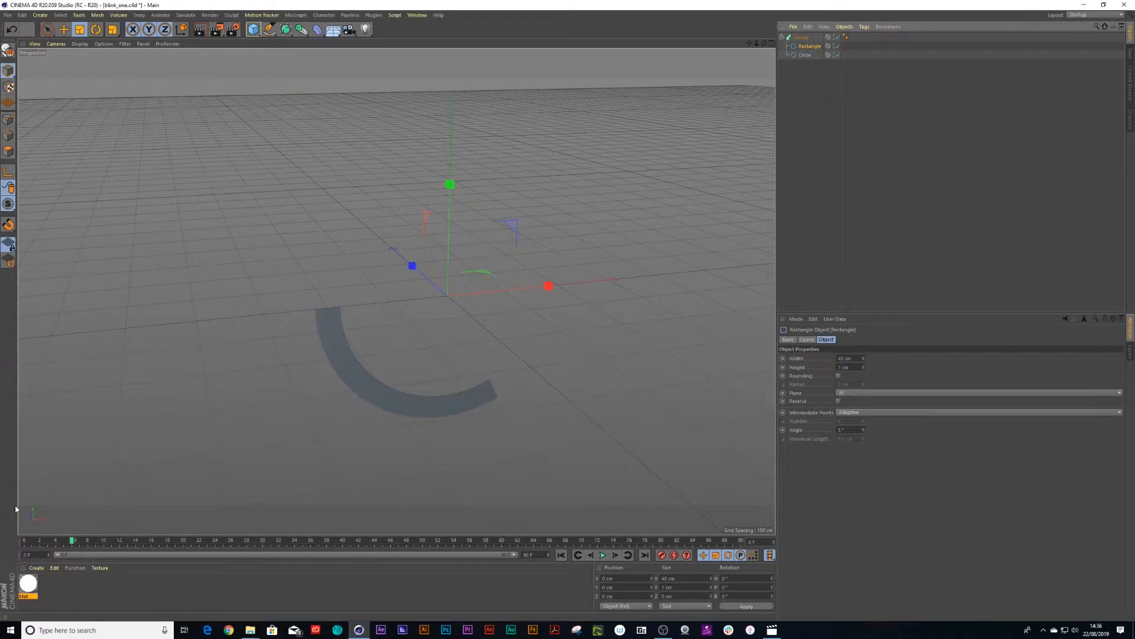
pyautogui.moveTo(35, 546); pyautogui.dragTo(25, 543)
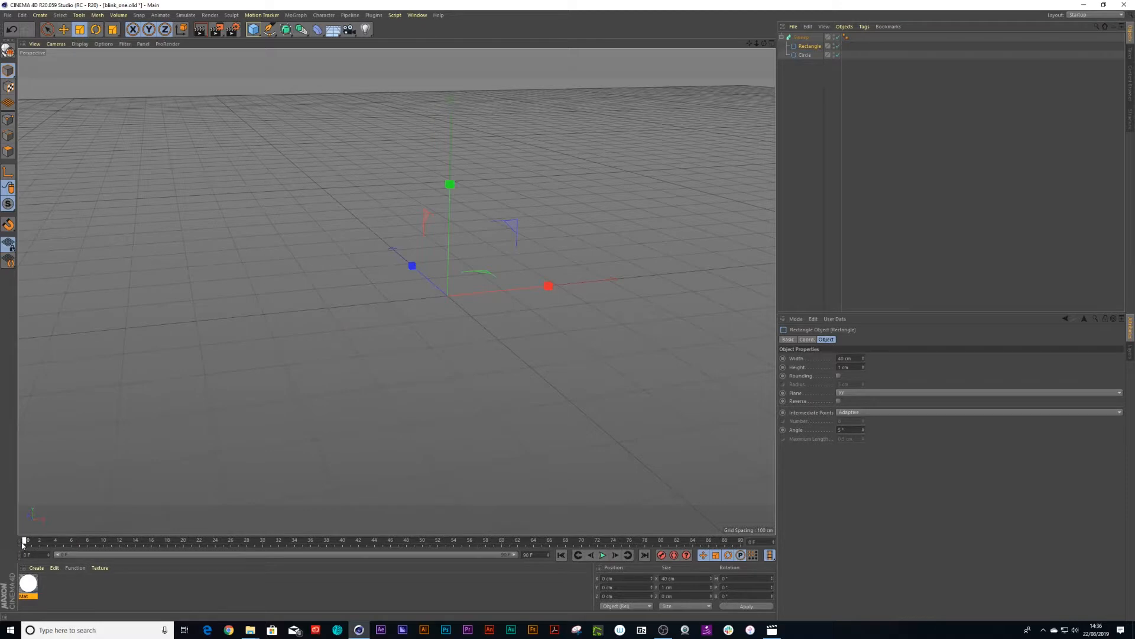
pyautogui.click(782, 359)
pyautogui.moveTo(27, 544); pyautogui.dragTo(106, 546)
pyautogui.click(857, 358)
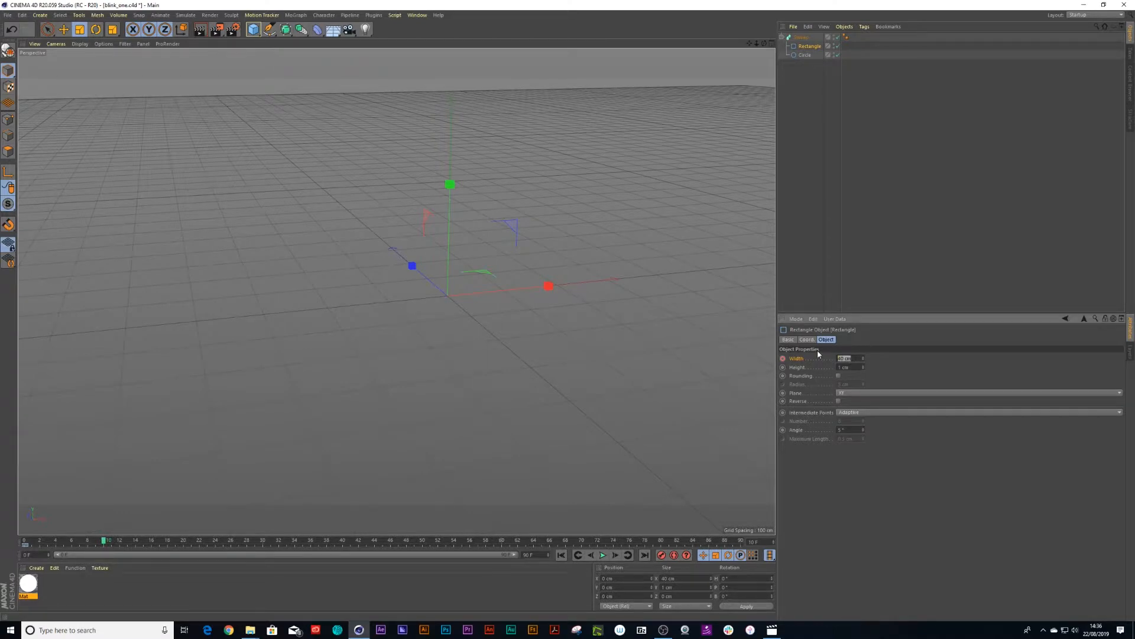
pyautogui.write('10')
pyautogui.press('Return')
pyautogui.moveTo(104, 541); pyautogui.dragTo(9, 543)
pyautogui.click(603, 554)
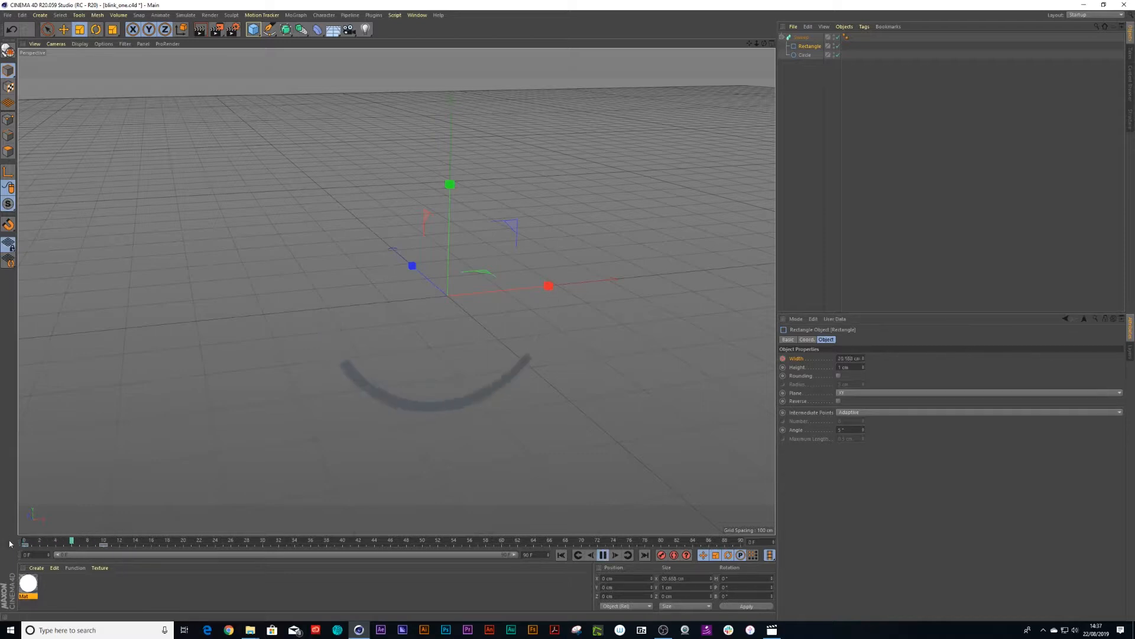
pyautogui.click(603, 555)
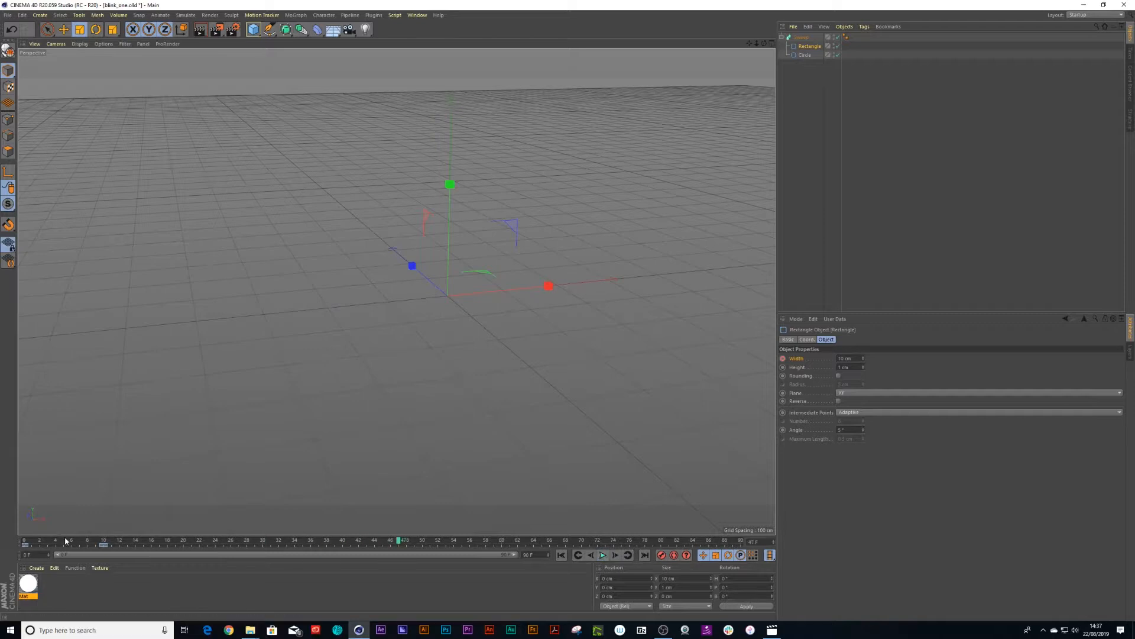
pyautogui.click(28, 544)
pyautogui.moveTo(50, 541); pyautogui.dragTo(15, 543)
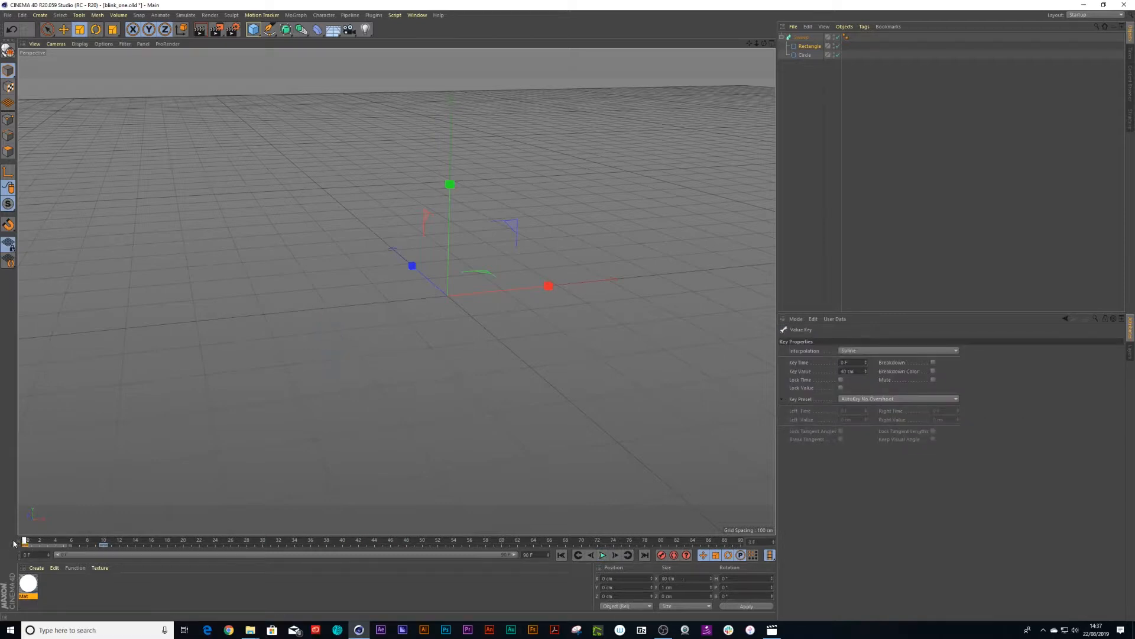
# Replace the existing material with a new one and apply it to the Sweep
pyautogui.click(30, 584)
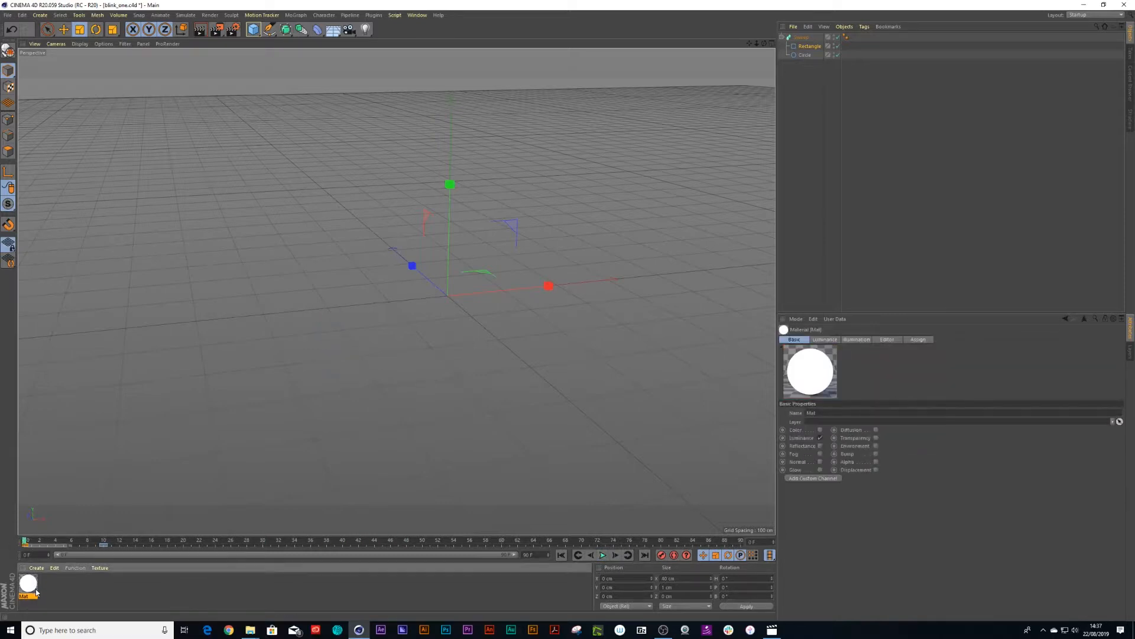
pyautogui.press('Delete')
pyautogui.click(37, 569)
pyautogui.click(53, 466)
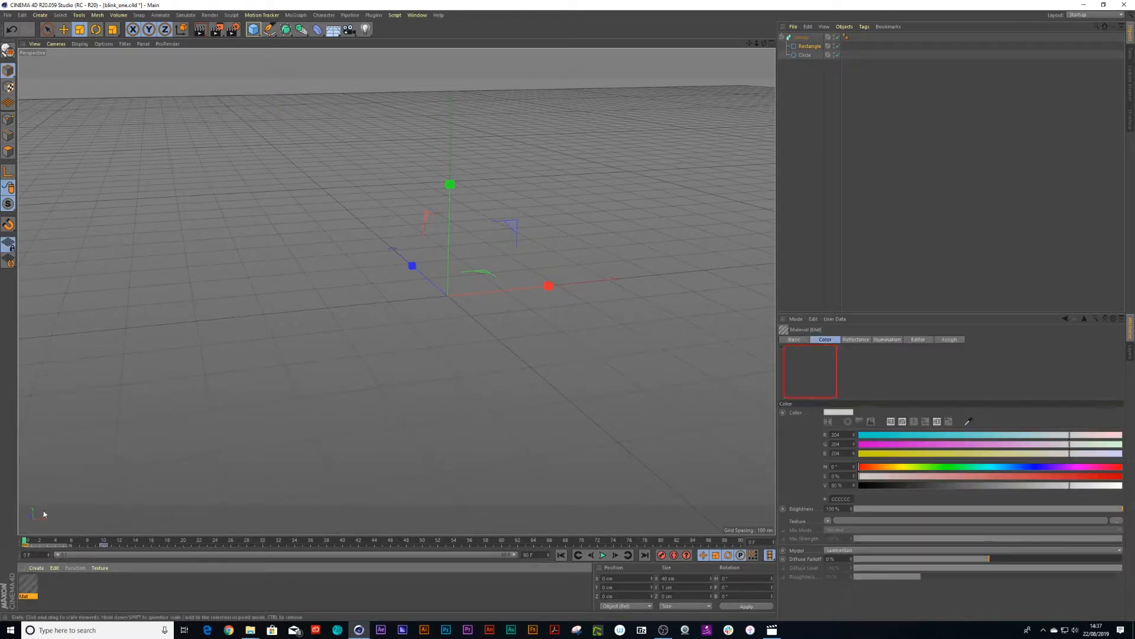
pyautogui.moveTo(28, 584); pyautogui.dragTo(805, 38)
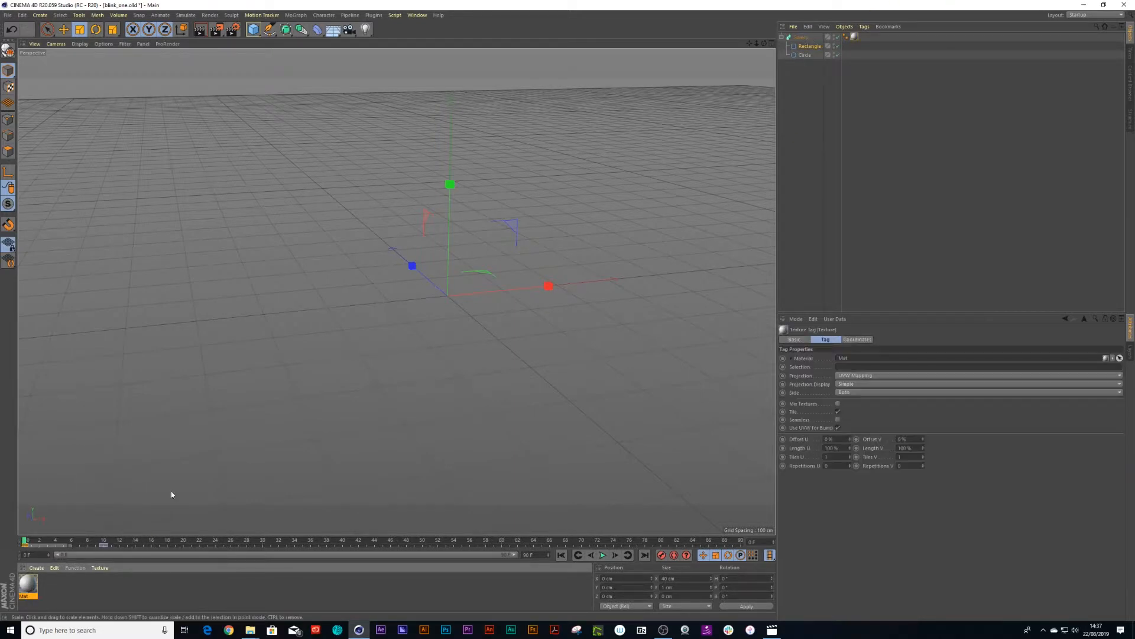
# Make the new material luminance-only by disabling Color and Reflectance and enabling white Luminance, and preview the animated stroke
pyautogui.doubleClick(27, 584)
pyautogui.click(178, 152)
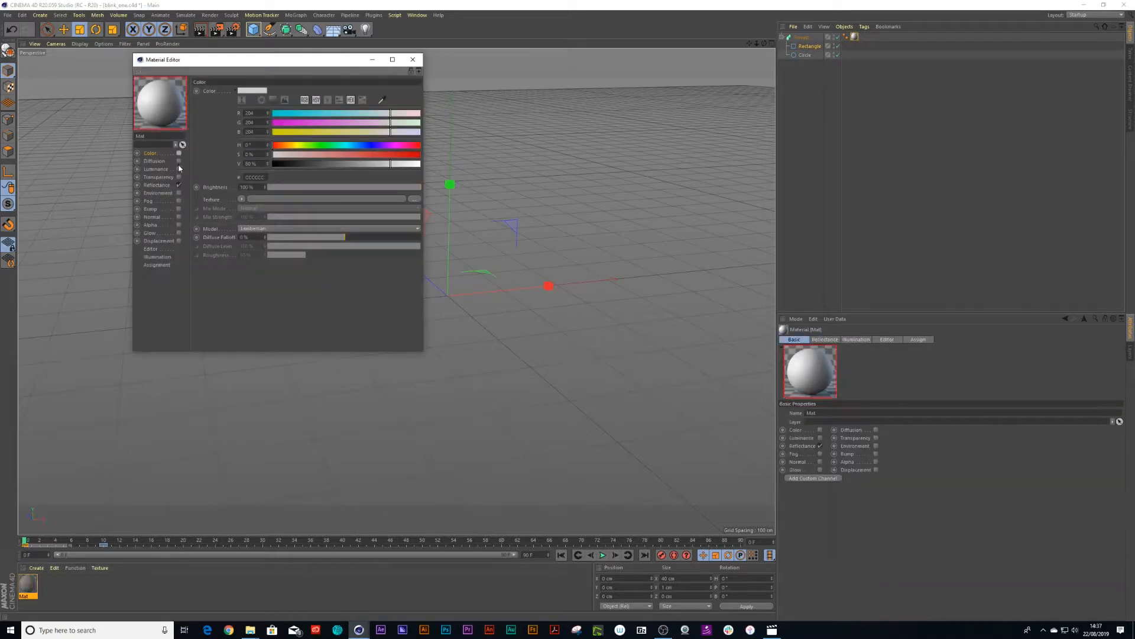
pyautogui.click(178, 185)
pyautogui.click(179, 168)
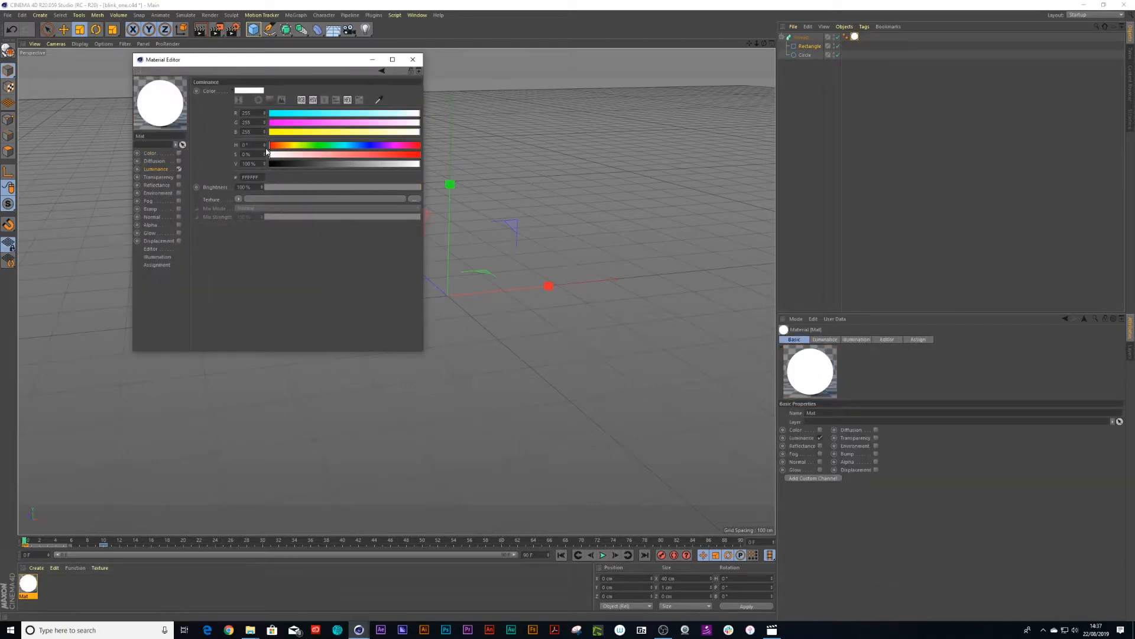
pyautogui.click(412, 59)
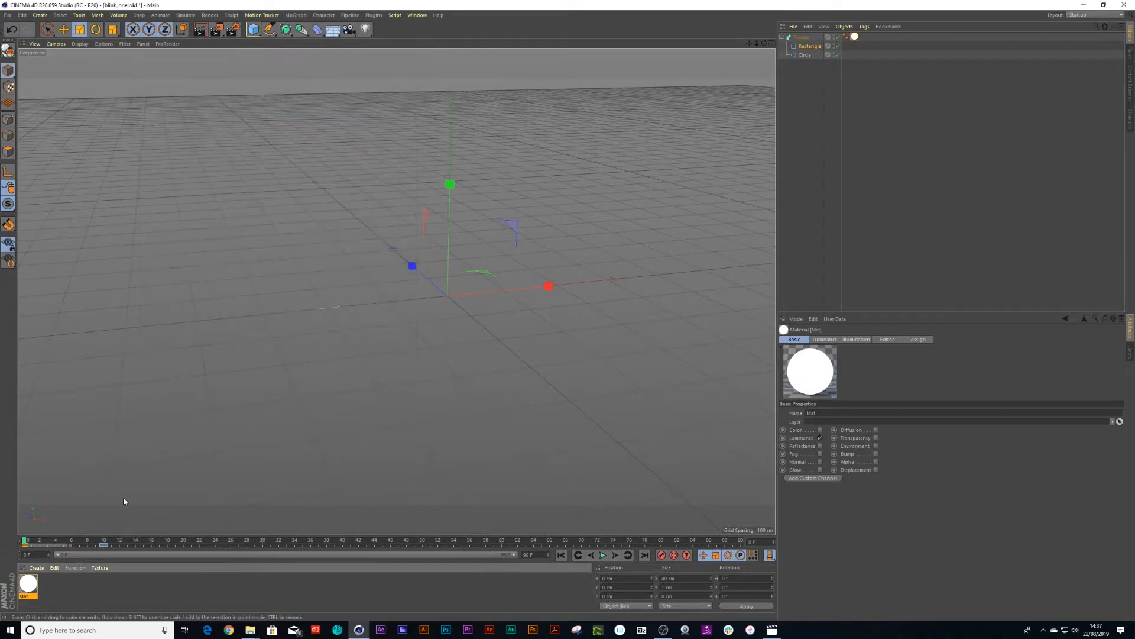
pyautogui.press('F8')
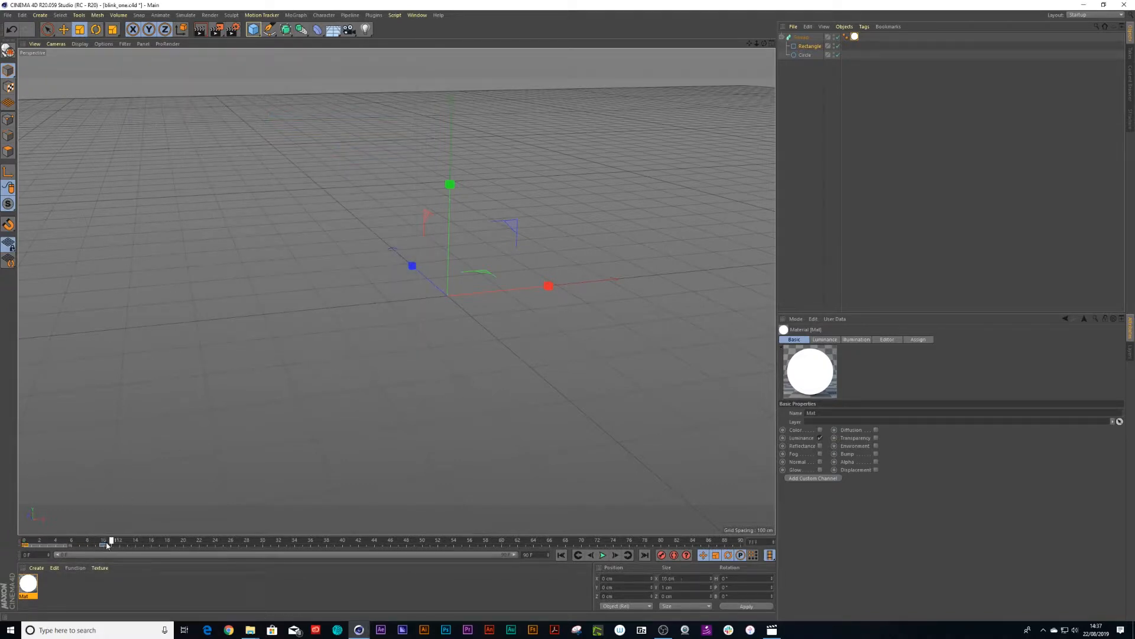
pyautogui.press('F8')
pyautogui.moveTo(95, 537); pyautogui.dragTo(24, 541)
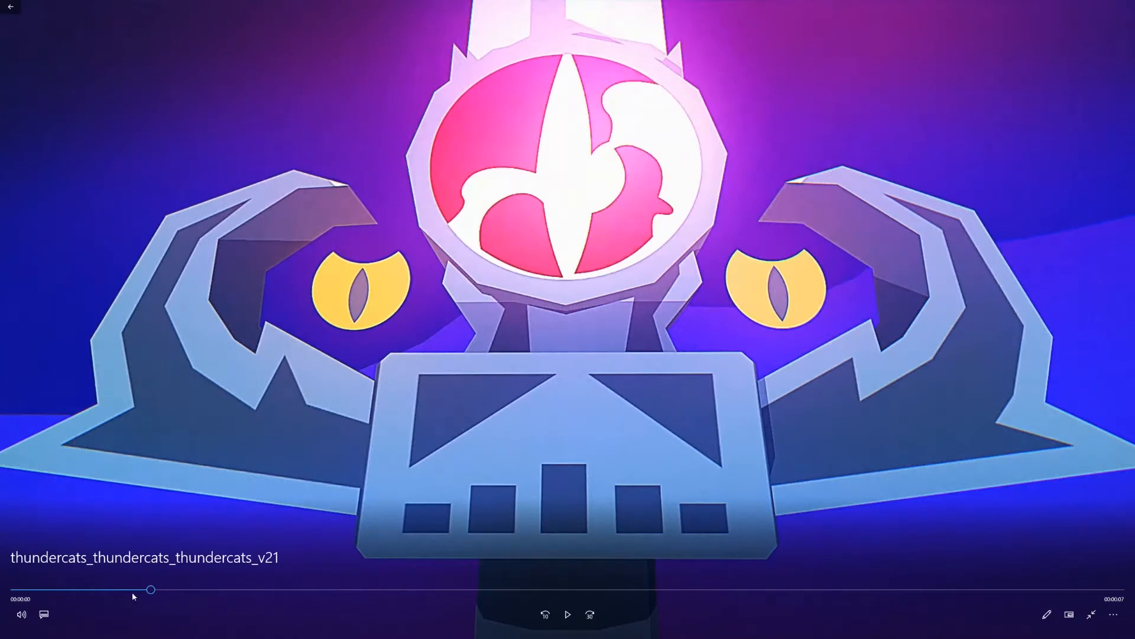
# Scrub through the thundercats_thundercats_thundercats_v21 reference video to study the expanding ring shine, close it and switch to Cinema 4D
pyautogui.moveTo(150, 589); pyautogui.dragTo(556, 596)
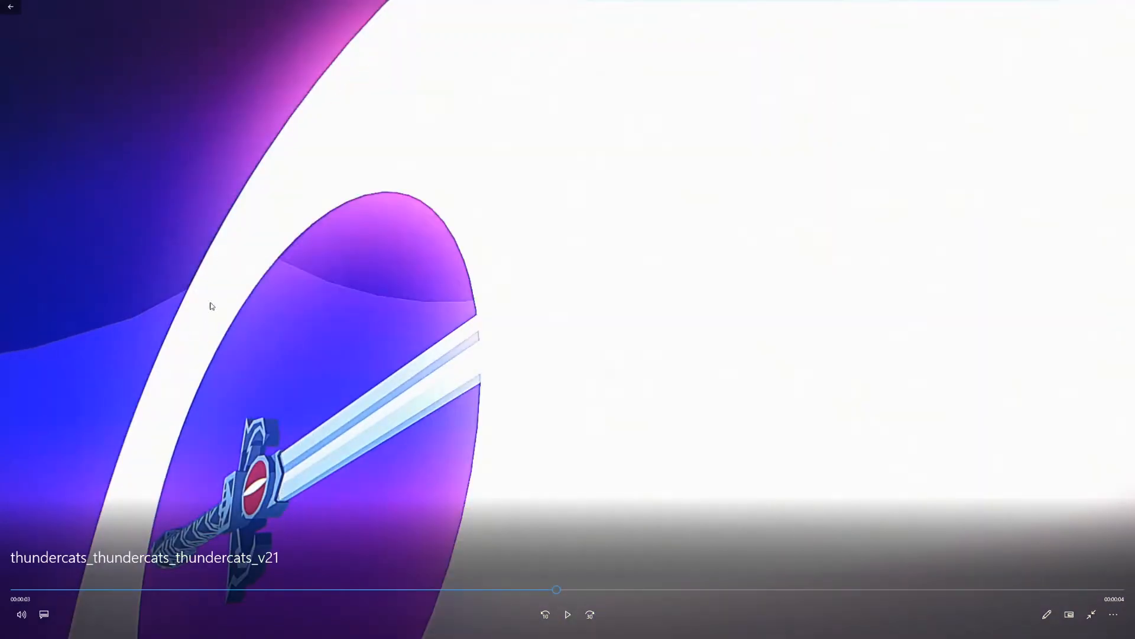
pyautogui.moveTo(556, 598); pyautogui.dragTo(612, 590)
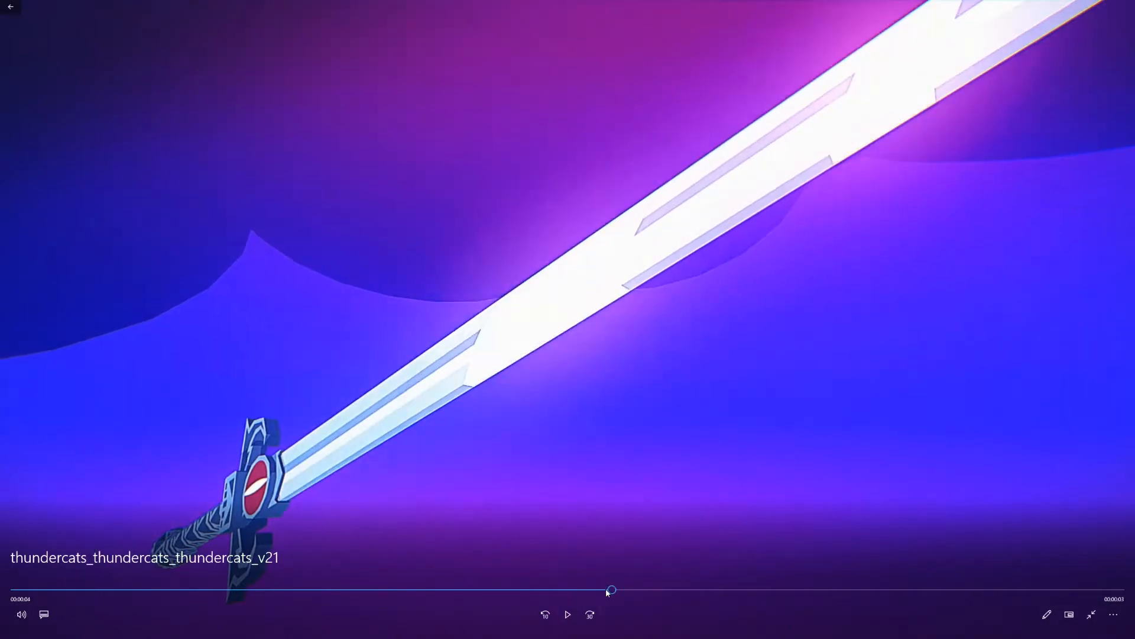
pyautogui.click(1091, 614)
pyautogui.click(1124, 7)
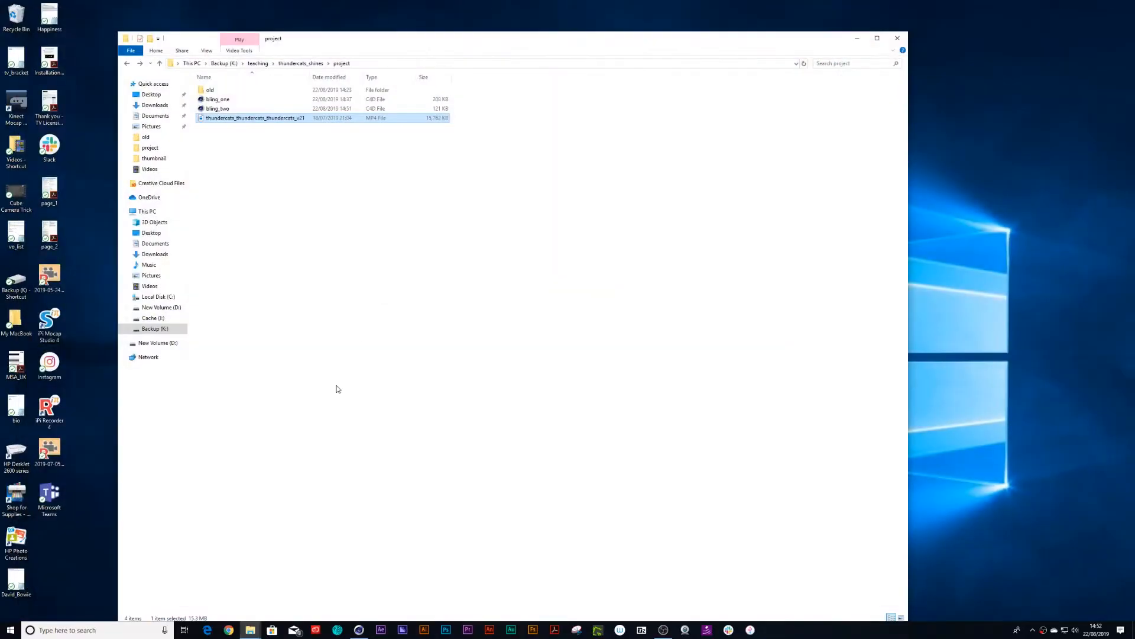
pyautogui.click(359, 630)
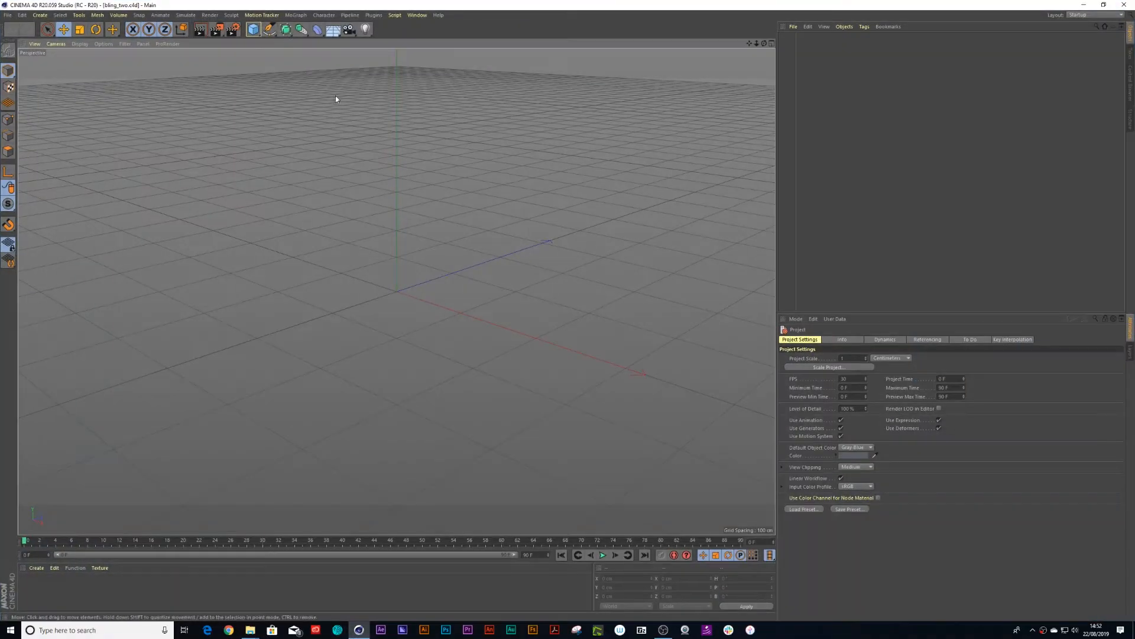
# Create a Circle spline, turn it into a ring and set its inner radius to about 48 cm
pyautogui.click(269, 29)
pyautogui.click(353, 59)
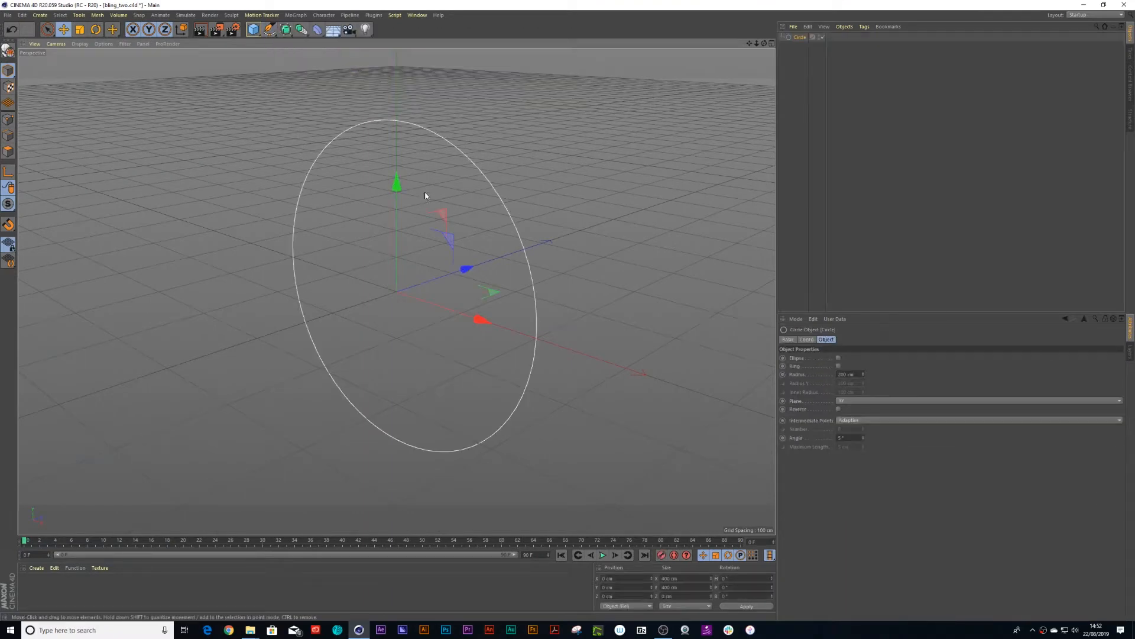
pyautogui.keyDown('alt'); pyautogui.moveTo(388, 269); pyautogui.dragTo(650, 144); pyautogui.keyUp('alt')
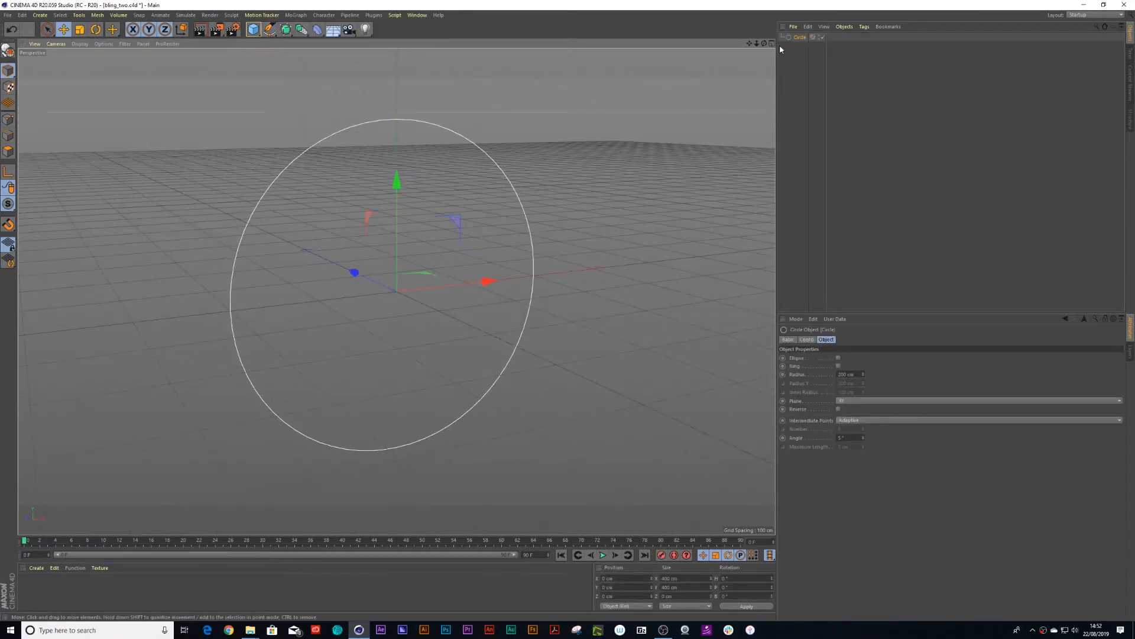
pyautogui.click(839, 366)
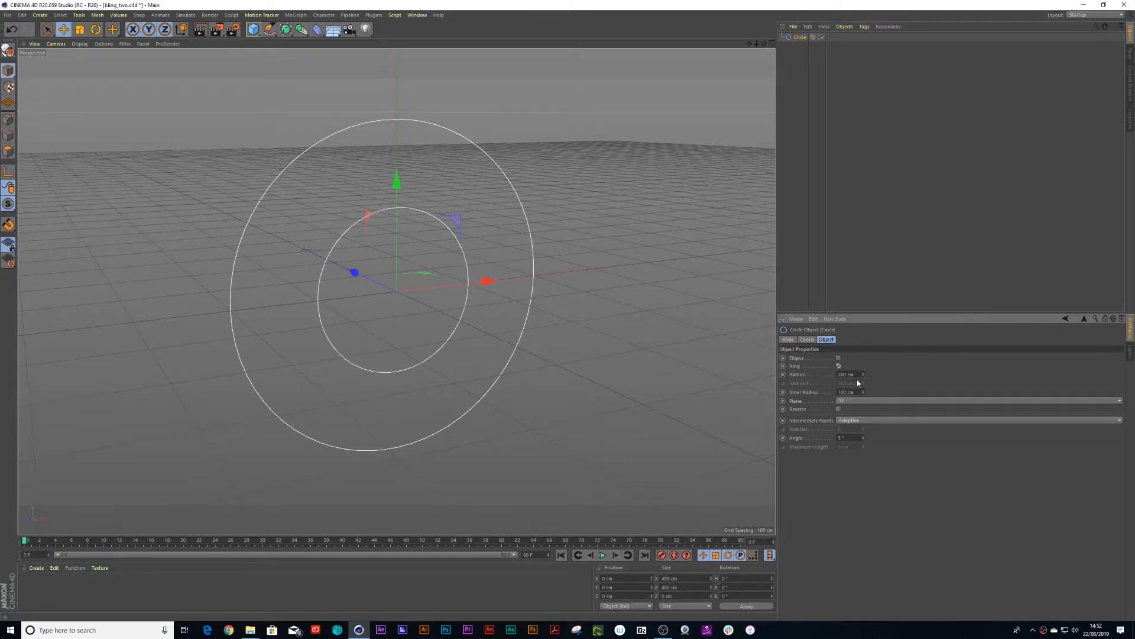
pyautogui.moveTo(862, 375); pyautogui.dragTo(864, 415)
pyautogui.hotkey('ctrl', 'z')
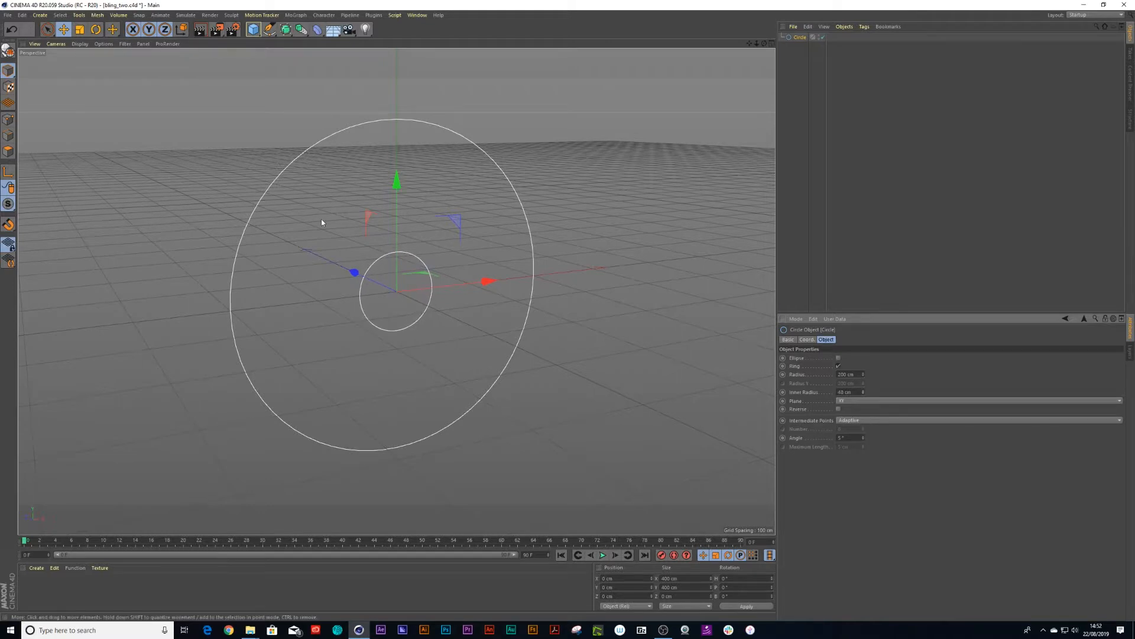
# Nest the ring spline in a new Extrude object and set the extrusion's Z movement to 1 cm
pyautogui.moveTo(285, 29); pyautogui.dragTo(400, 44)
pyautogui.moveTo(805, 46); pyautogui.dragTo(801, 40)
pyautogui.click(801, 37)
pyautogui.keyDown('alt'); pyautogui.moveTo(551, 216); pyautogui.dragTo(581, 218); pyautogui.keyUp('alt')
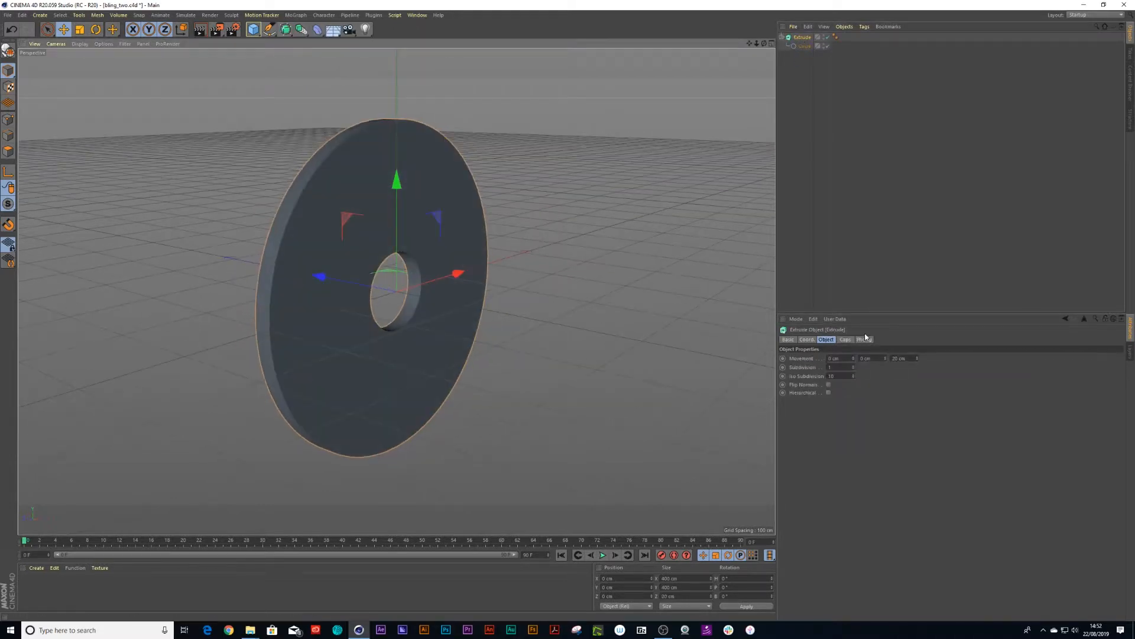
pyautogui.doubleClick(911, 358)
pyautogui.write('1')
pyautogui.press('Return')
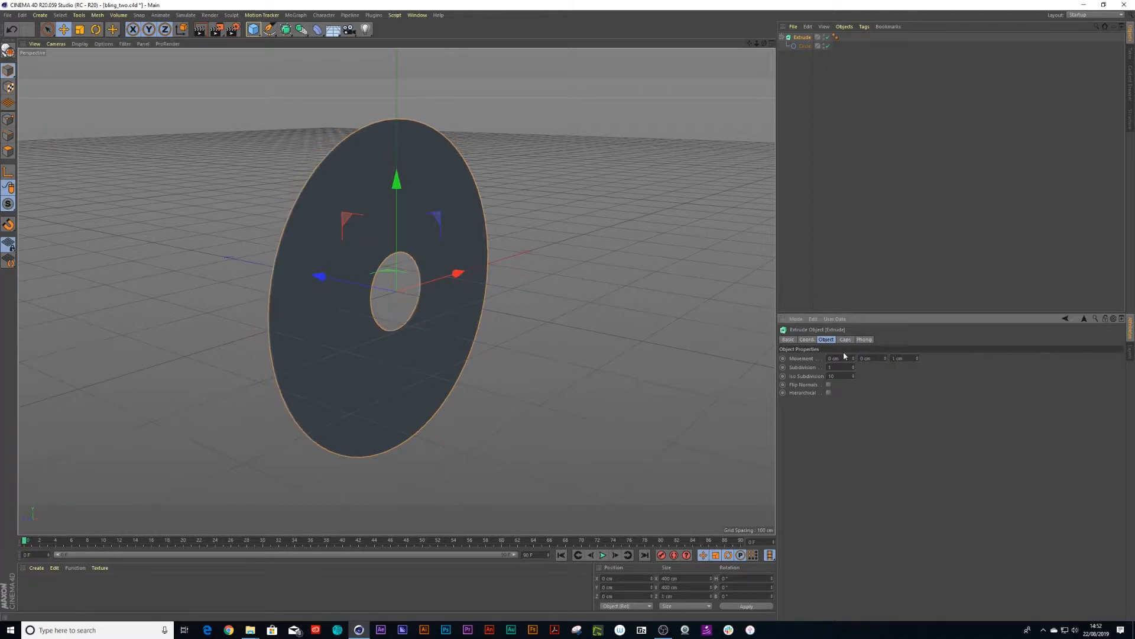
pyautogui.keyDown('alt'); pyautogui.moveTo(355, 170); pyautogui.dragTo(332, 198); pyautogui.keyUp('alt')
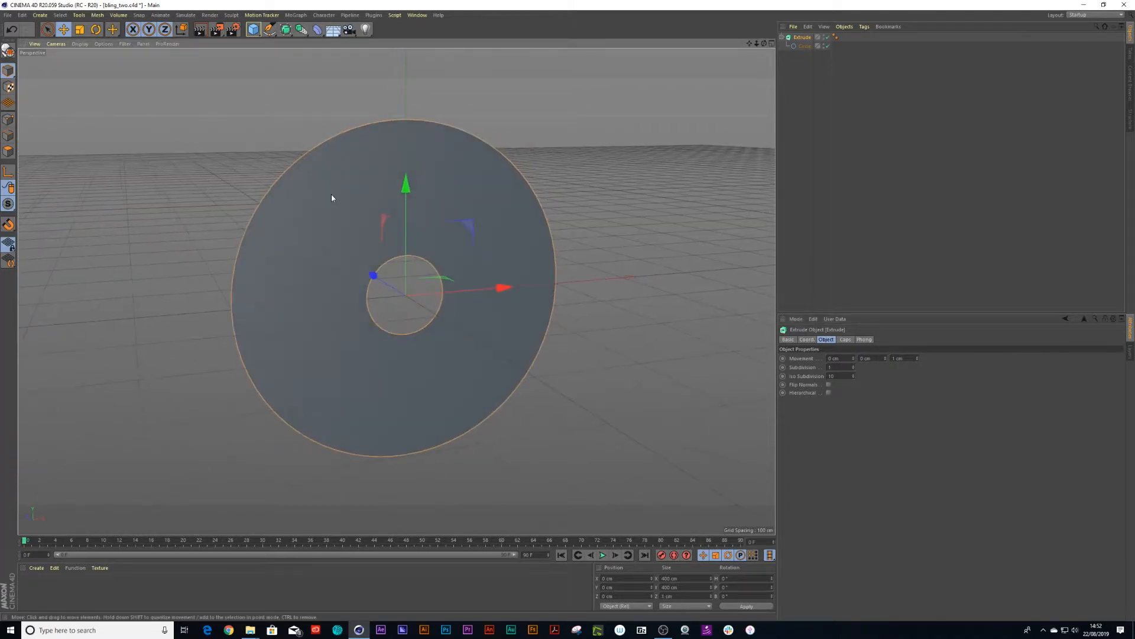
# Keyframe the circle's inner radius at about 48 cm on frame 0 and about 189 cm on frame 10, and play the animation
pyautogui.click(801, 47)
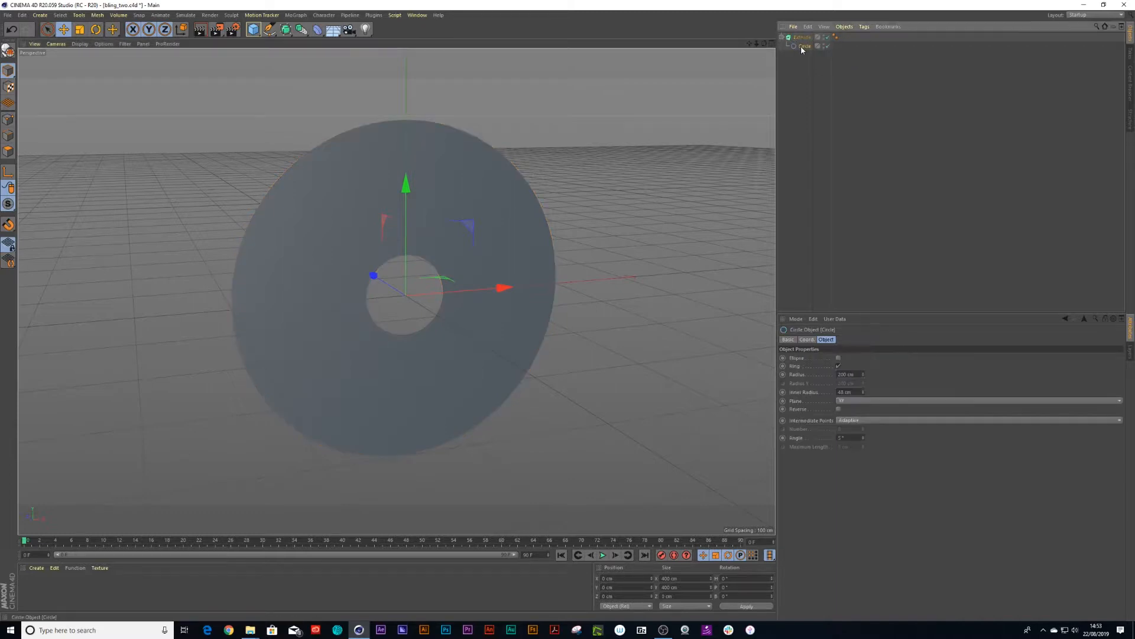
pyautogui.click(784, 393)
pyautogui.moveTo(26, 543); pyautogui.dragTo(104, 541)
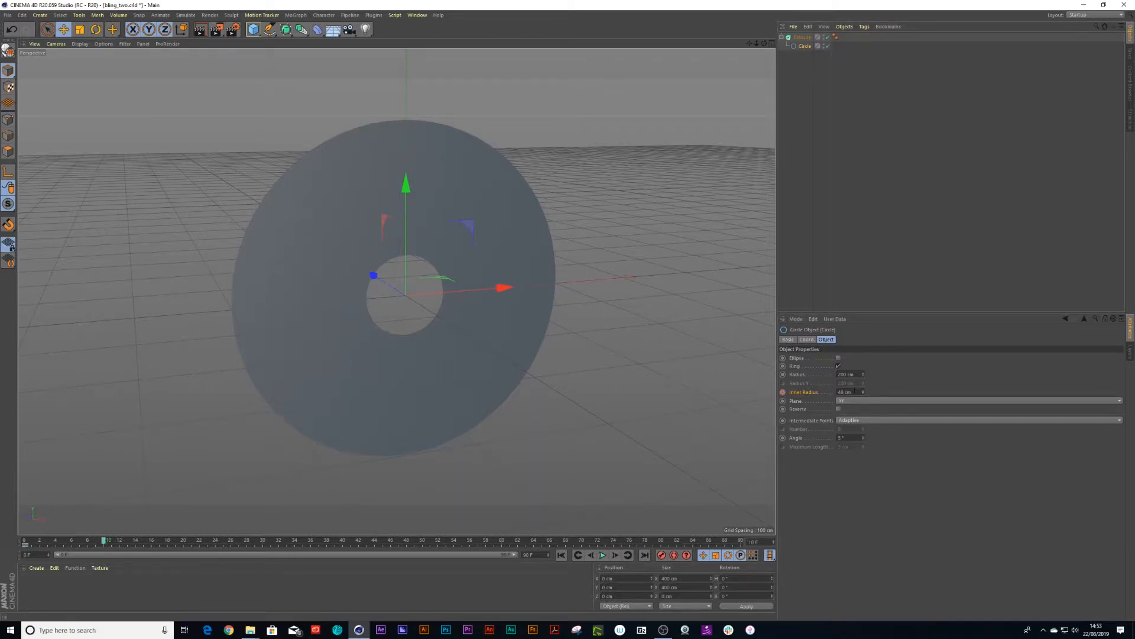
pyautogui.moveTo(863, 396); pyautogui.dragTo(861, 332)
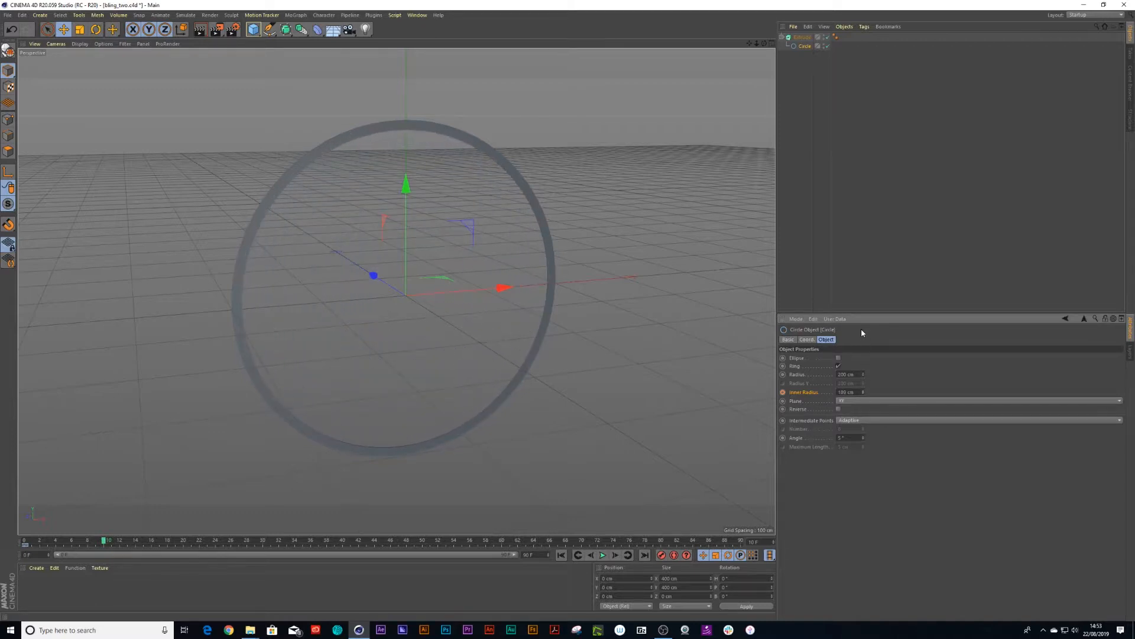
pyautogui.click(782, 392)
pyautogui.moveTo(103, 541); pyautogui.dragTo(25, 541)
pyautogui.click(602, 555)
pyautogui.click(602, 555)
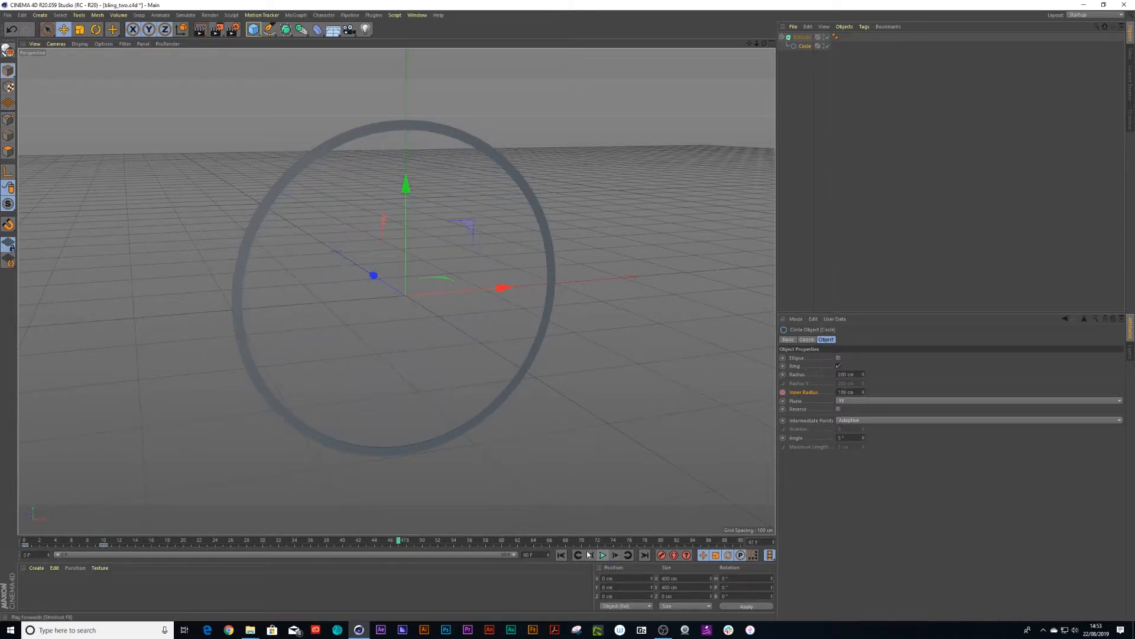
# Steepen the frame 0 tangent of the inner radius F-curve for a fast start that eases out, and preview the motion
pyautogui.hotkey('shift', 'F3')
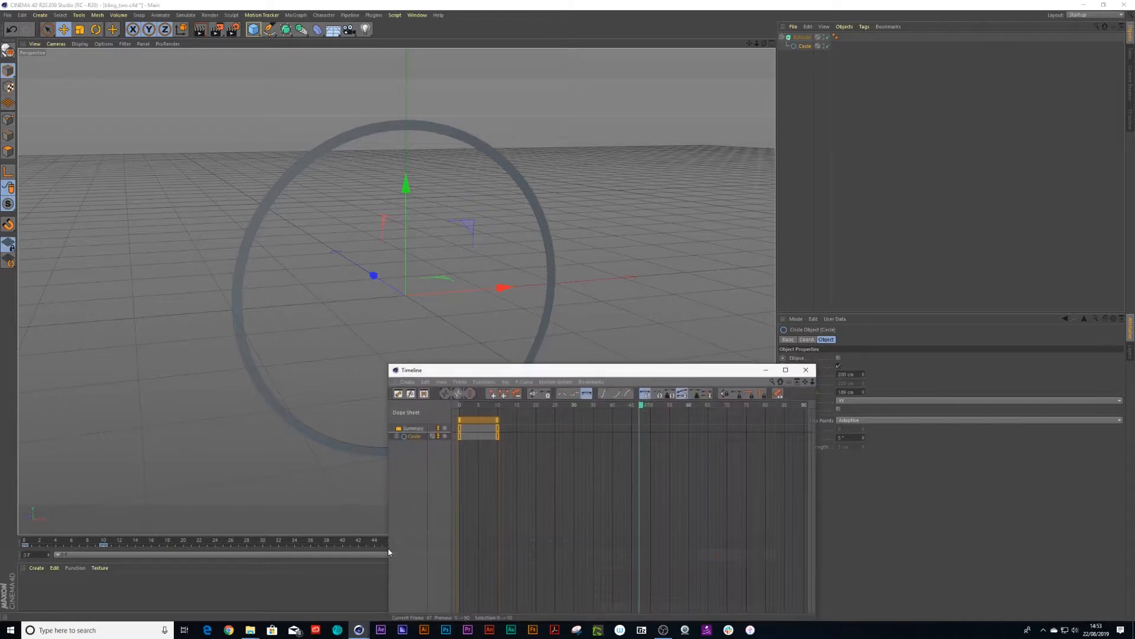
pyautogui.click(411, 393)
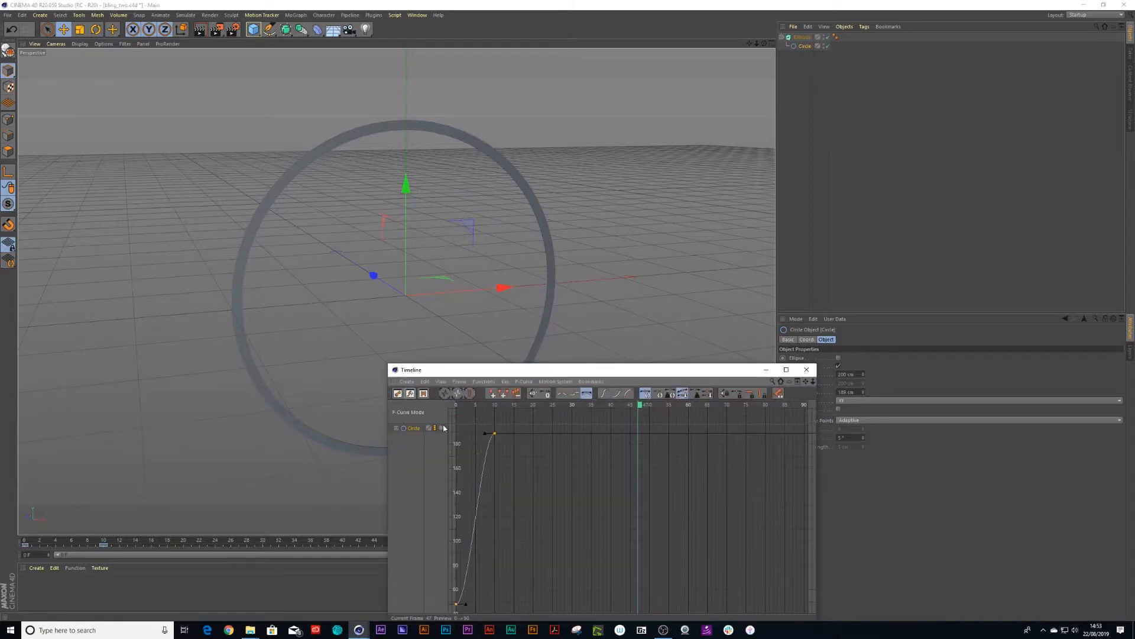
pyautogui.moveTo(485, 370); pyautogui.dragTo(544, 314)
pyautogui.keyDown('alt'); pyautogui.moveTo(553, 454); pyautogui.dragTo(555, 479, button='right'); pyautogui.keyUp('alt')
pyautogui.keyDown('alt'); pyautogui.moveTo(556, 479); pyautogui.dragTo(611, 469, button='middle'); pyautogui.keyUp('alt')
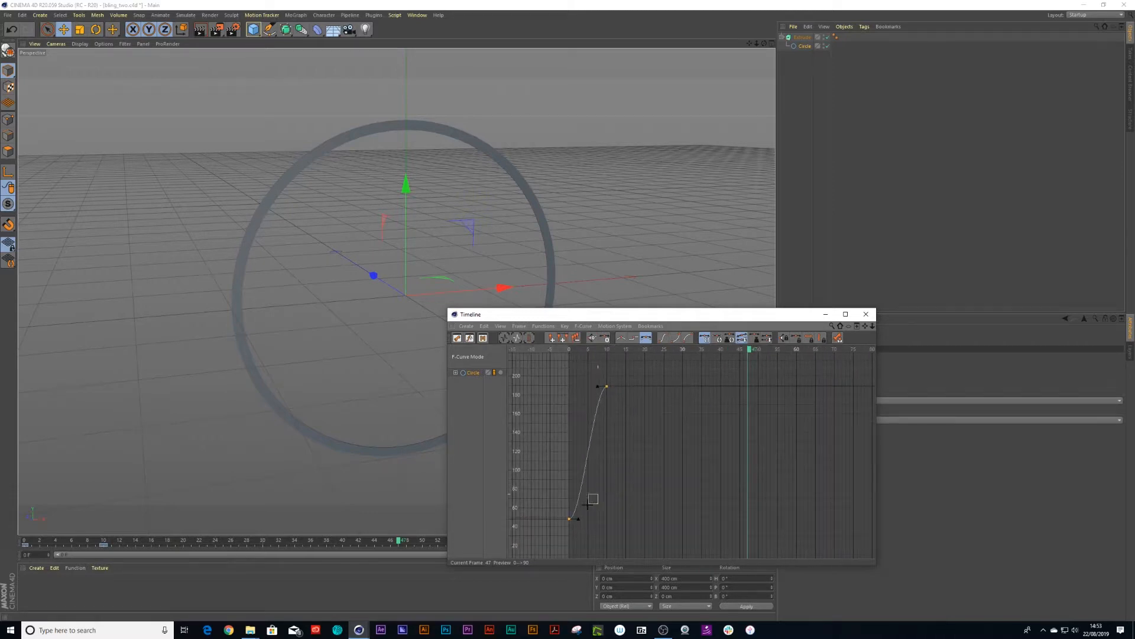
pyautogui.click(570, 518)
pyautogui.moveTo(579, 519); pyautogui.dragTo(573, 467)
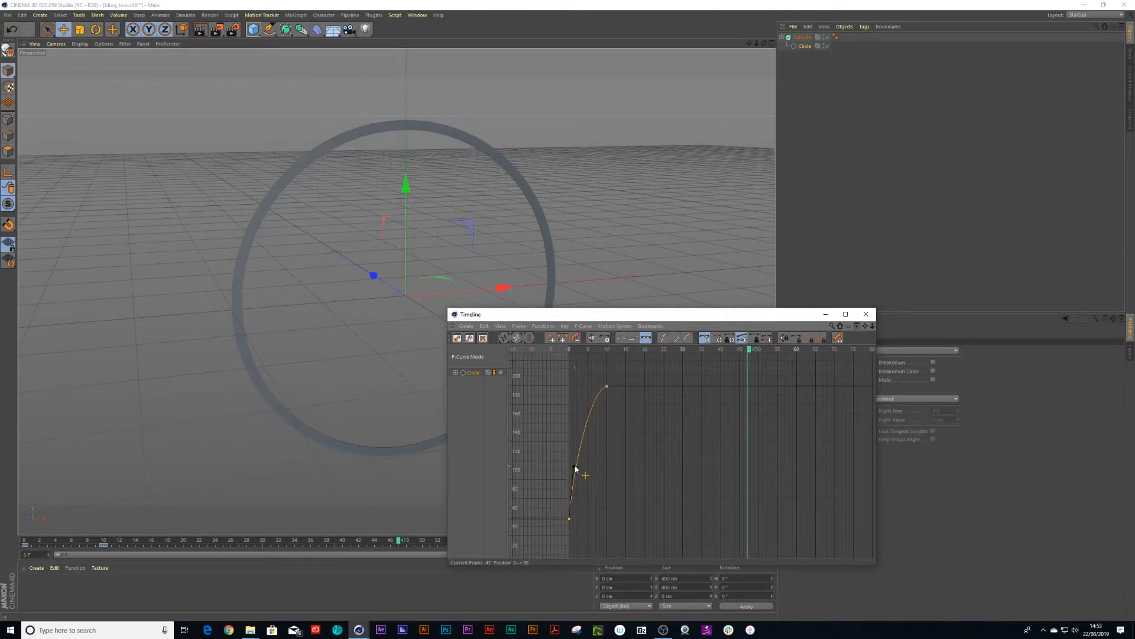
pyautogui.moveTo(588, 348); pyautogui.dragTo(651, 355)
pyautogui.press('F8')
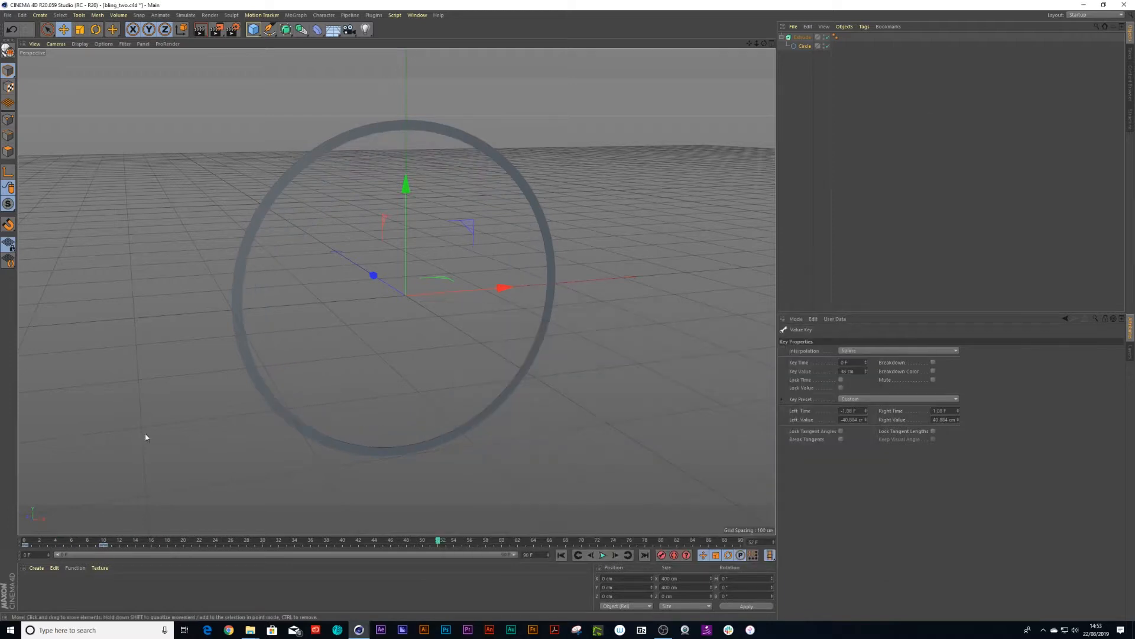
# Keyframe the Extrude's Visible in Editor and Visible in Renderer as Off on frame 0
pyautogui.moveTo(85, 540); pyautogui.dragTo(1, 550)
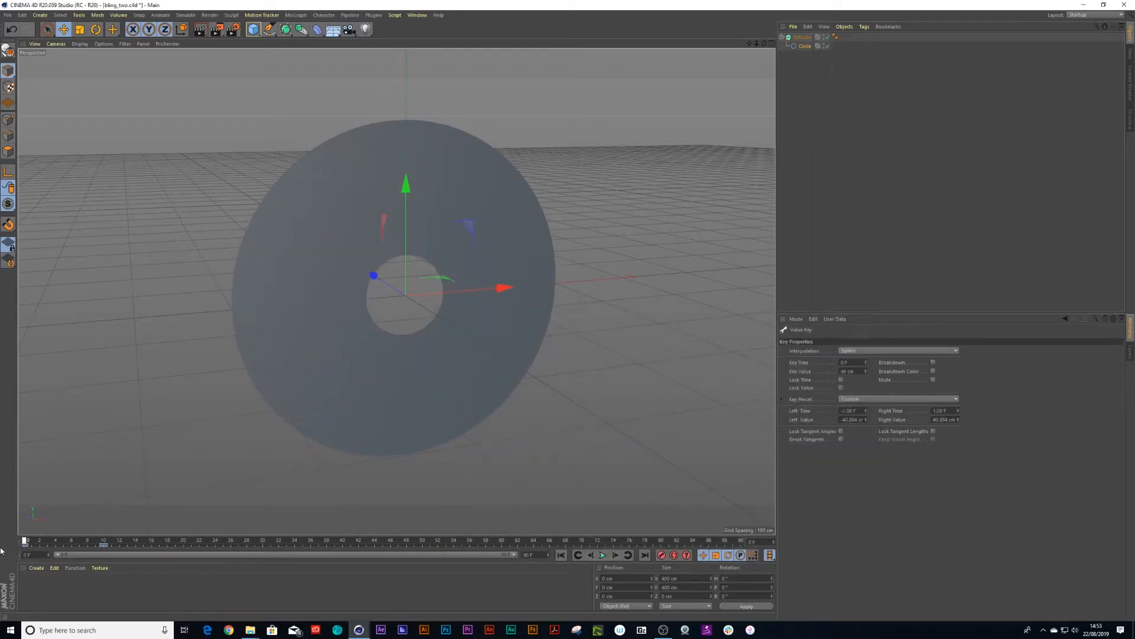
pyautogui.click(802, 37)
pyautogui.click(787, 339)
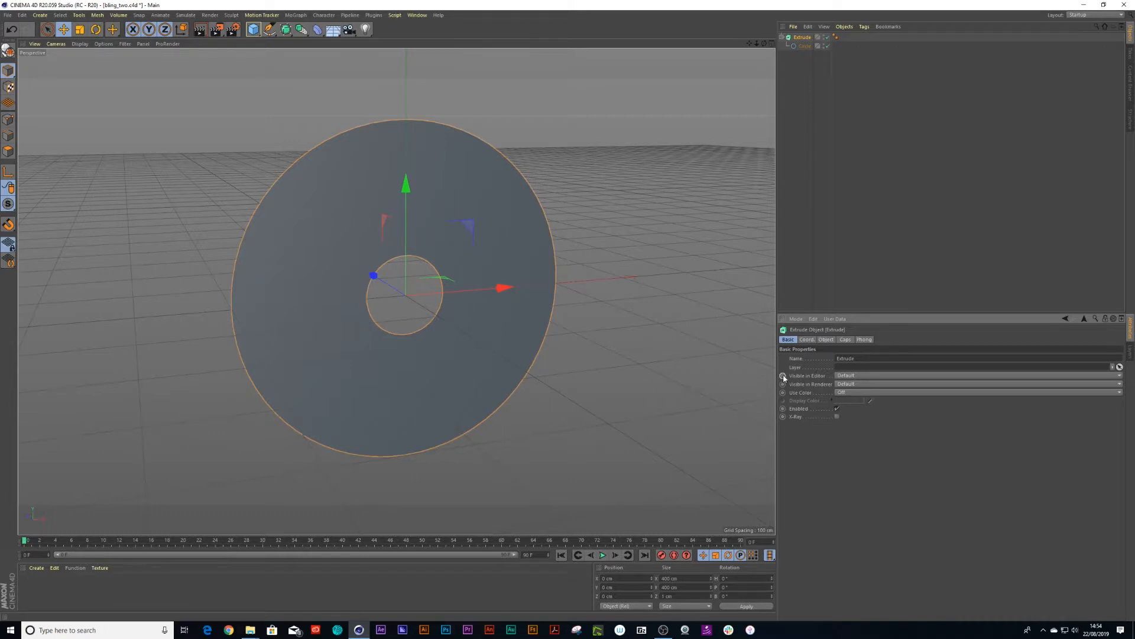
pyautogui.click(846, 376)
pyautogui.click(842, 392)
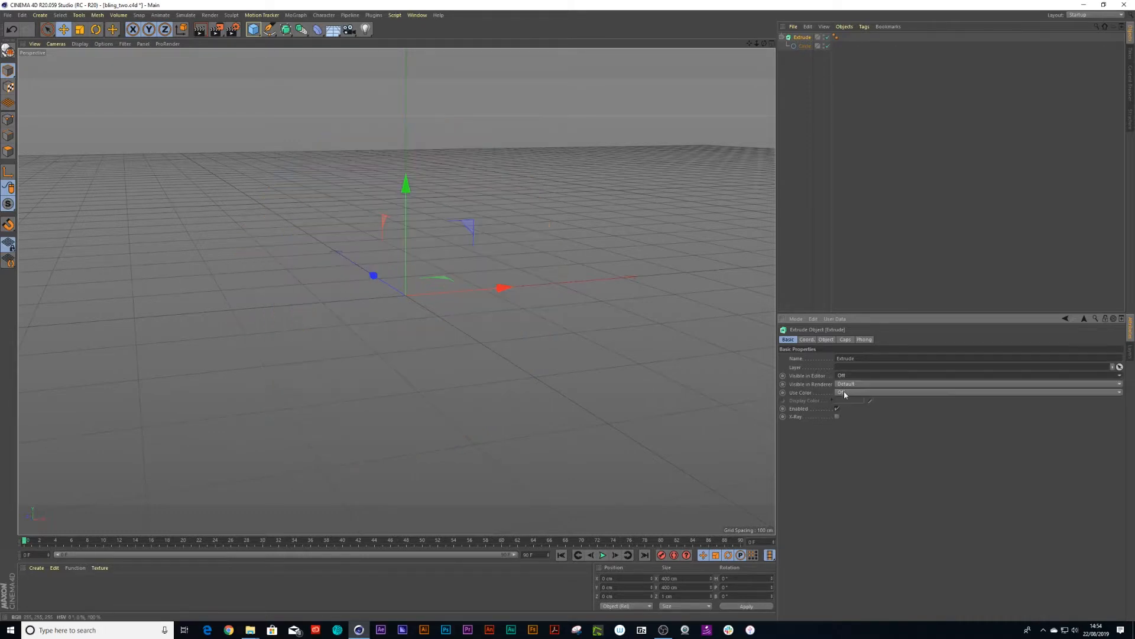
pyautogui.click(842, 393)
pyautogui.click(842, 410)
pyautogui.keyDown('ctrl'); pyautogui.click(783, 376); pyautogui.keyUp('ctrl')
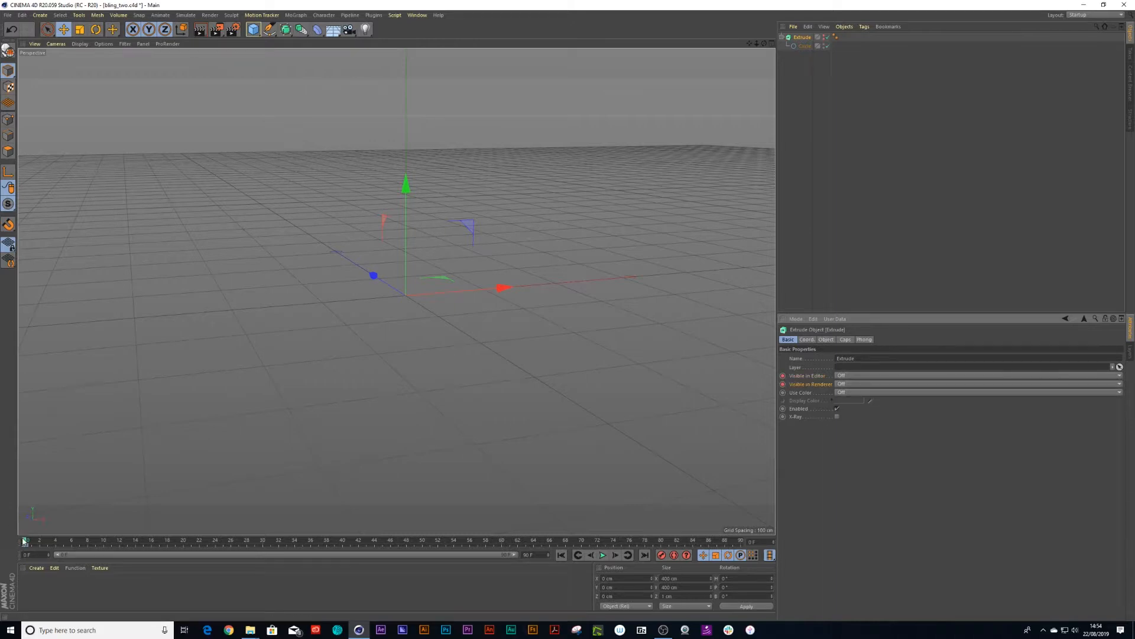
# Keyframe the Extrude's editor and renderer visibility as On on frame 1, and play the animation from the start
pyautogui.click(31, 540)
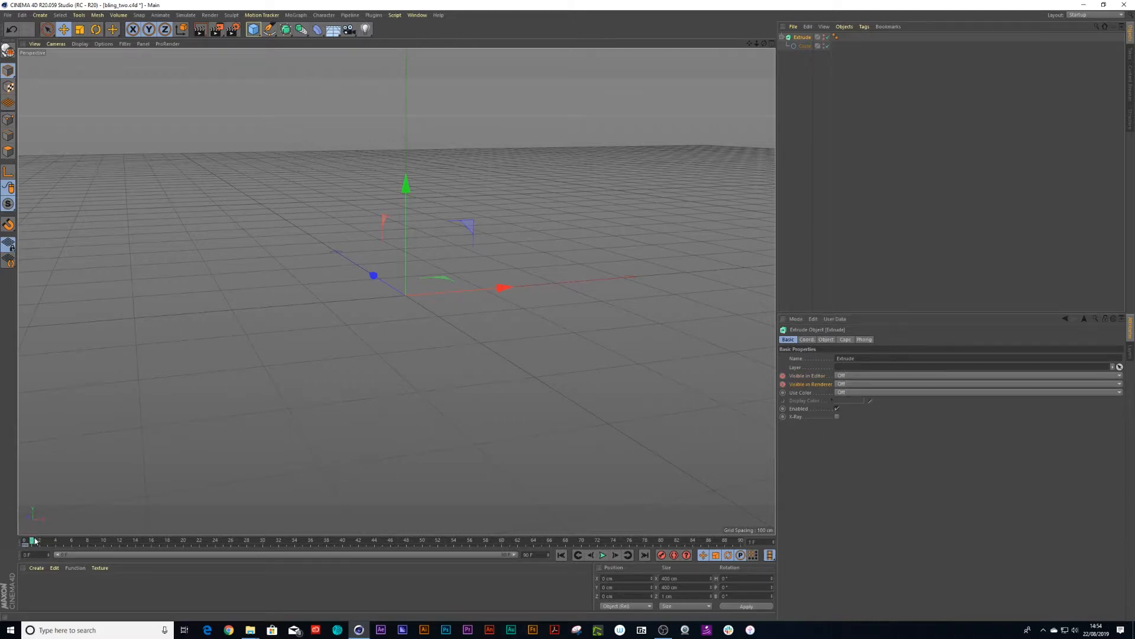
pyautogui.click(843, 377)
pyautogui.click(842, 393)
pyautogui.click(842, 385)
pyautogui.click(843, 401)
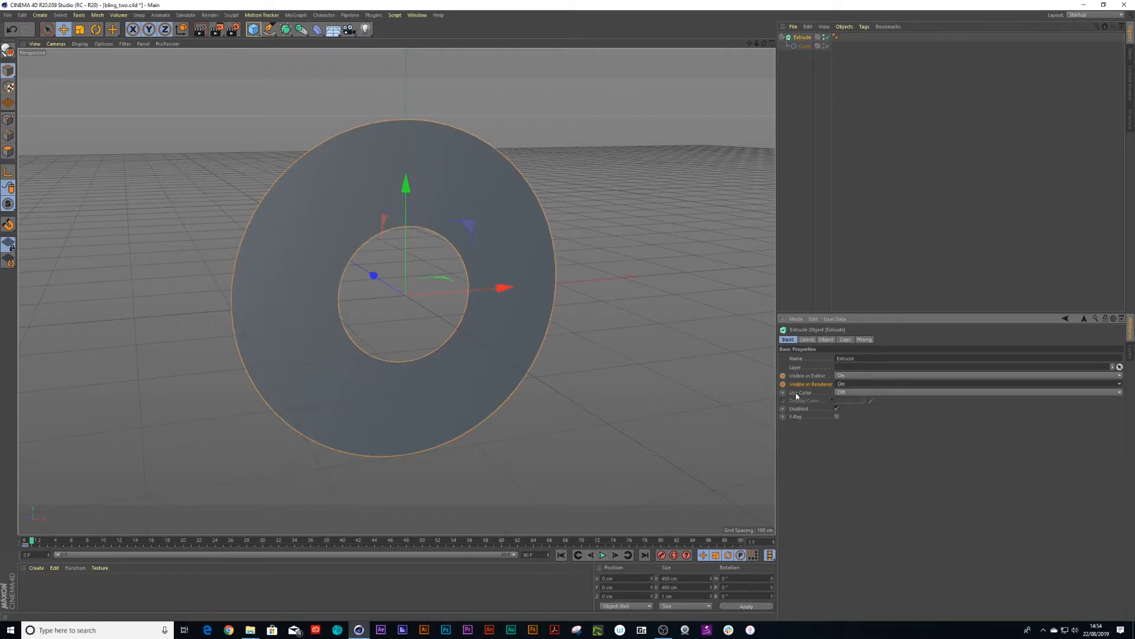
pyautogui.keyDown('ctrl'); pyautogui.click(783, 376); pyautogui.keyUp('ctrl')
pyautogui.keyDown('ctrl'); pyautogui.click(783, 385); pyautogui.keyUp('ctrl')
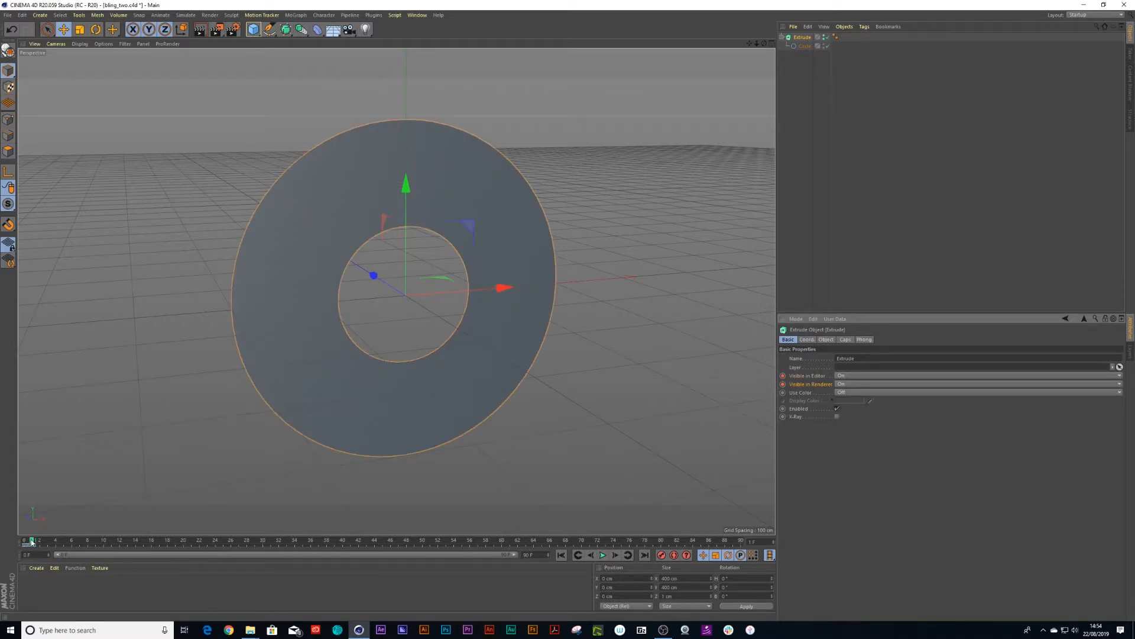
pyautogui.moveTo(31, 541); pyautogui.dragTo(1, 543)
pyautogui.press('F8')
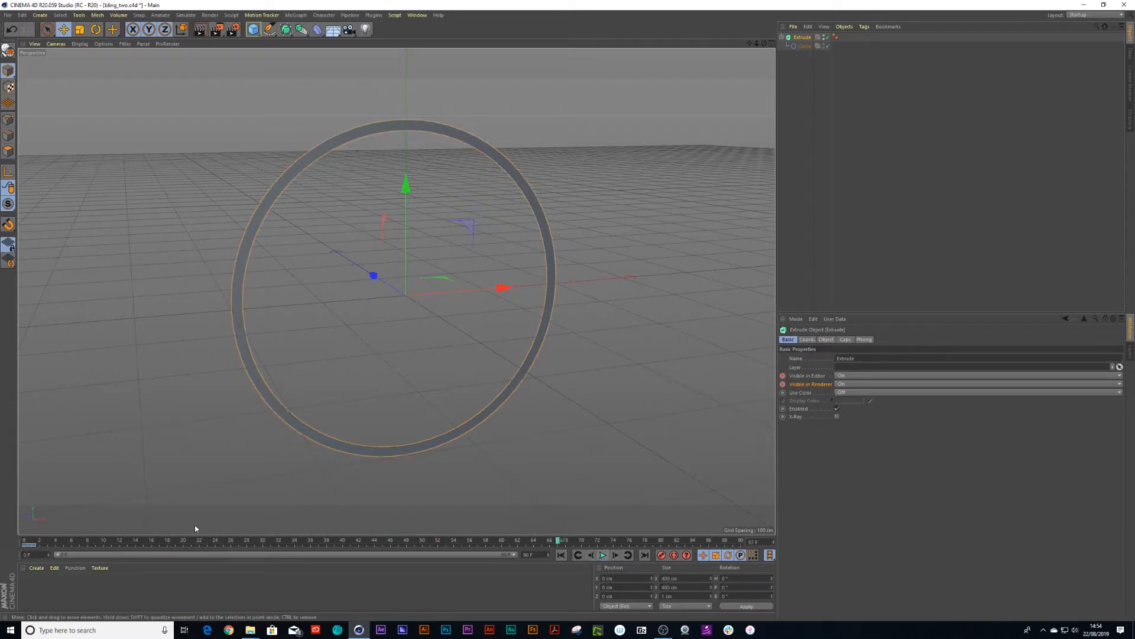
pyautogui.press('F8')
# Keyframe the Extrude's editor and renderer visibility as Off on frame 10
pyautogui.moveTo(89, 543)
pyautogui.mouseDown()
pyautogui.moveTo(64, 542)
pyautogui.moveTo(112, 541)
pyautogui.moveTo(101, 548)
pyautogui.mouseUp()
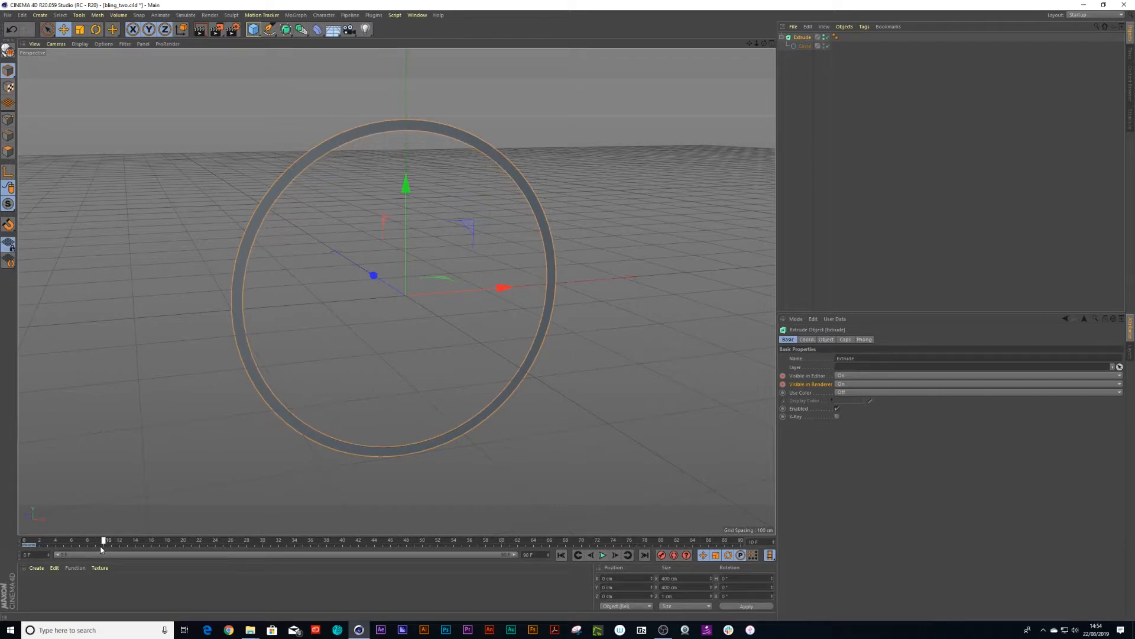
pyautogui.click(840, 378)
pyautogui.click(842, 382)
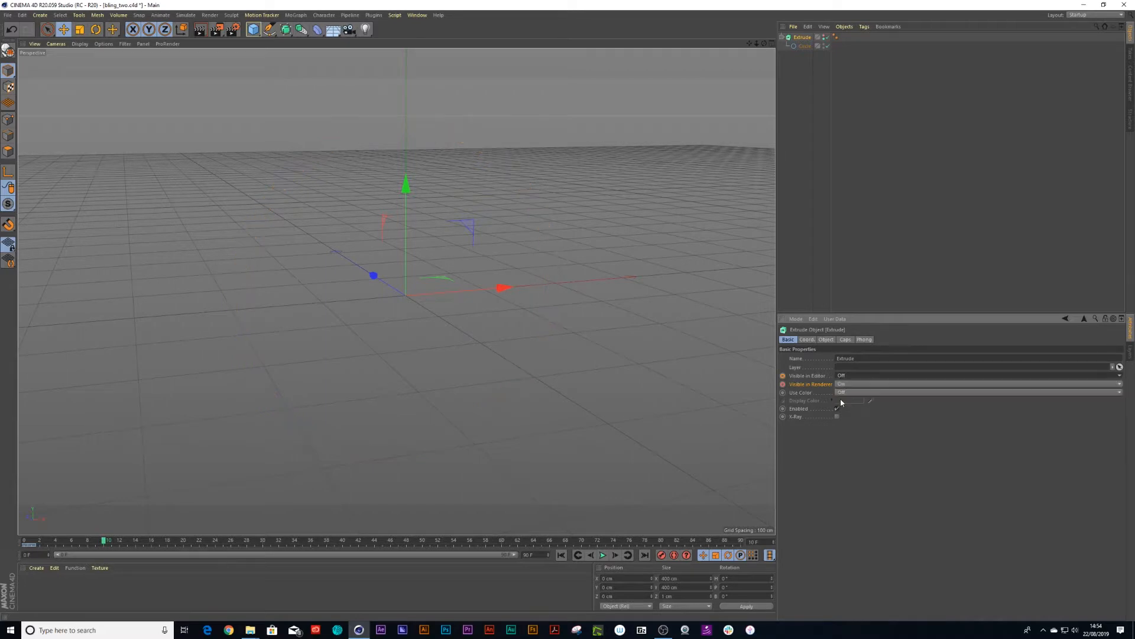
pyautogui.click(842, 391)
pyautogui.click(783, 385)
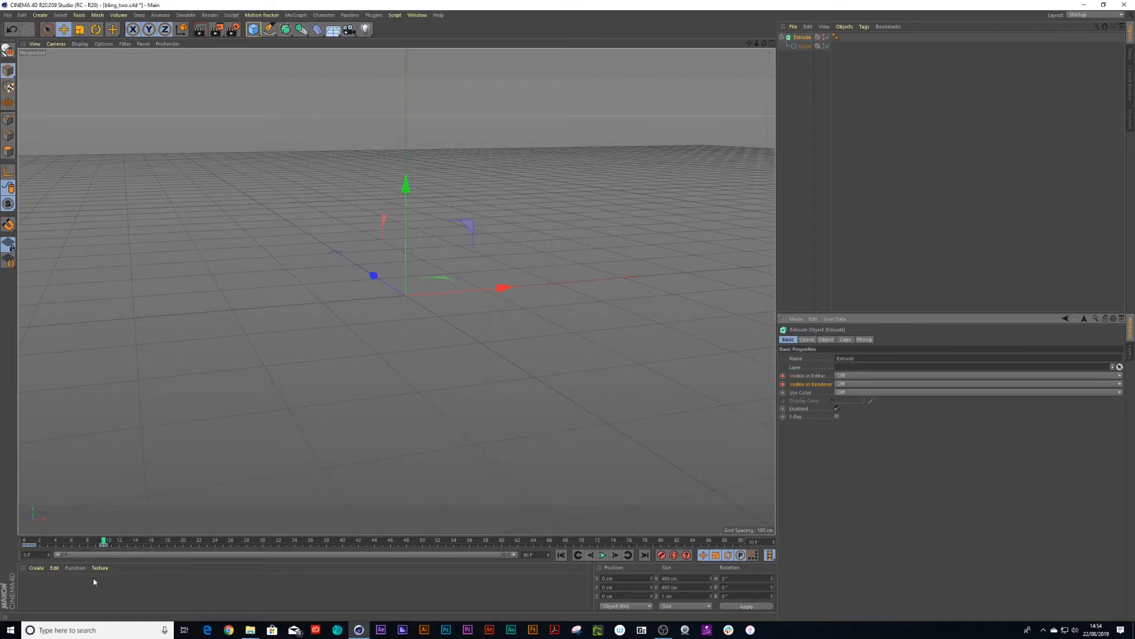
# Keyframe the Extrude's editor and renderer visibility as On on frame 9, and play the animation from frame 0
pyautogui.click(95, 541)
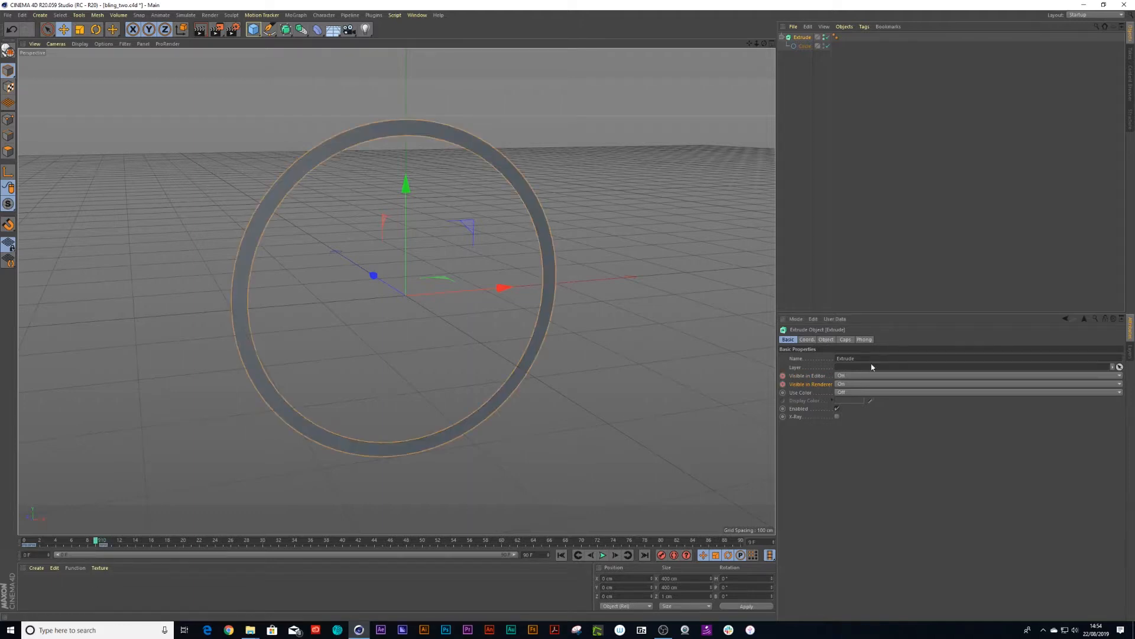
pyautogui.click(783, 376)
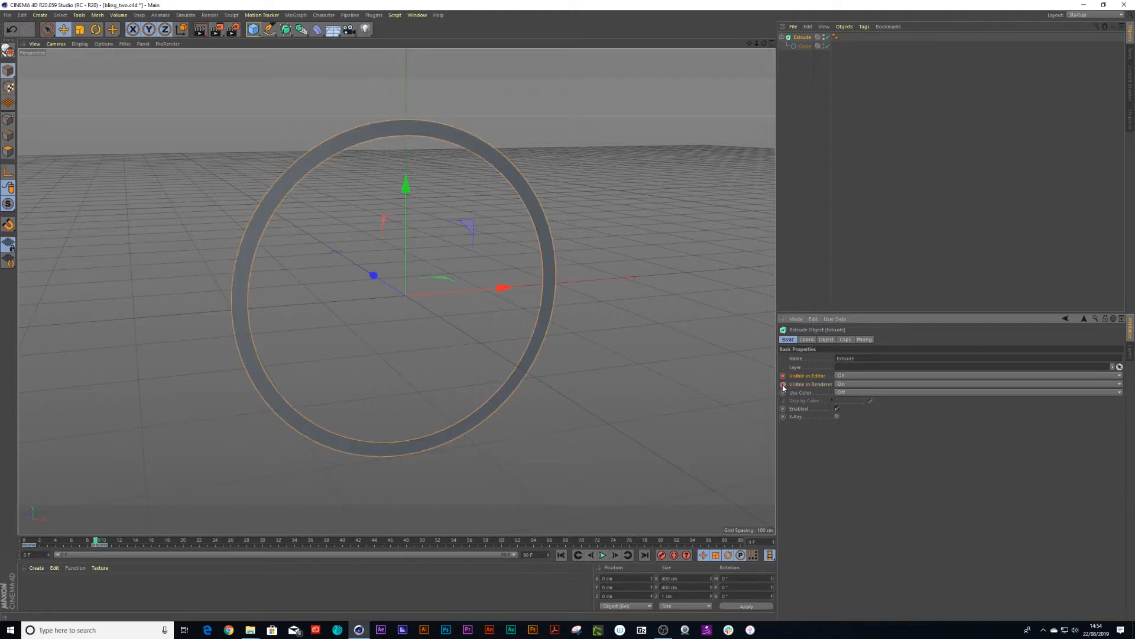
pyautogui.moveTo(95, 541); pyautogui.dragTo(1, 542)
pyautogui.press('F8')
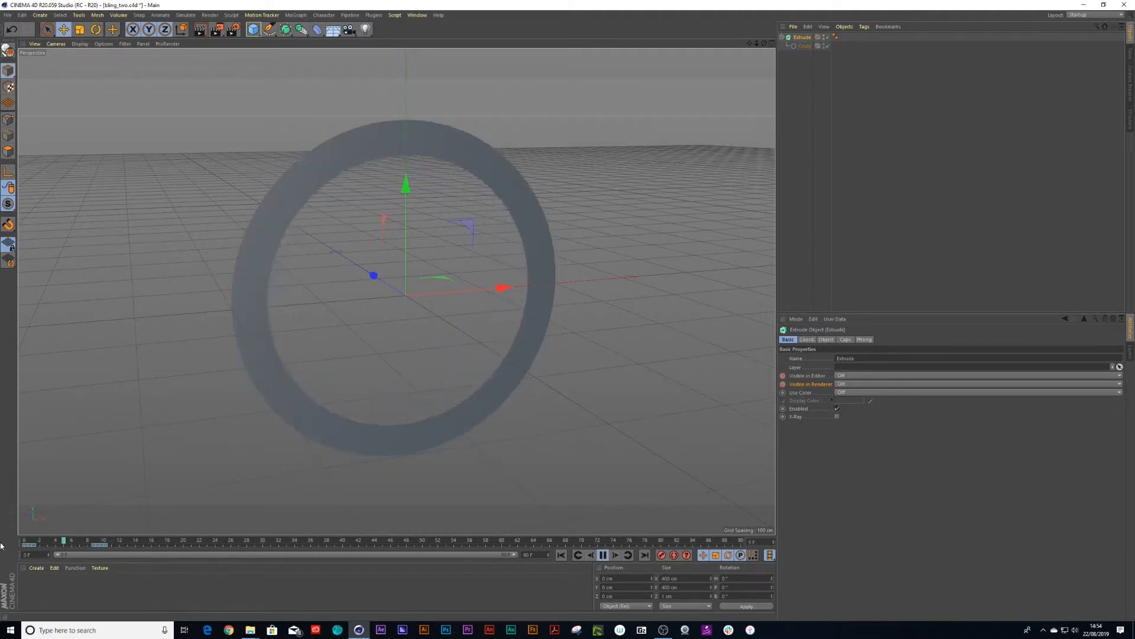
pyautogui.press('F8')
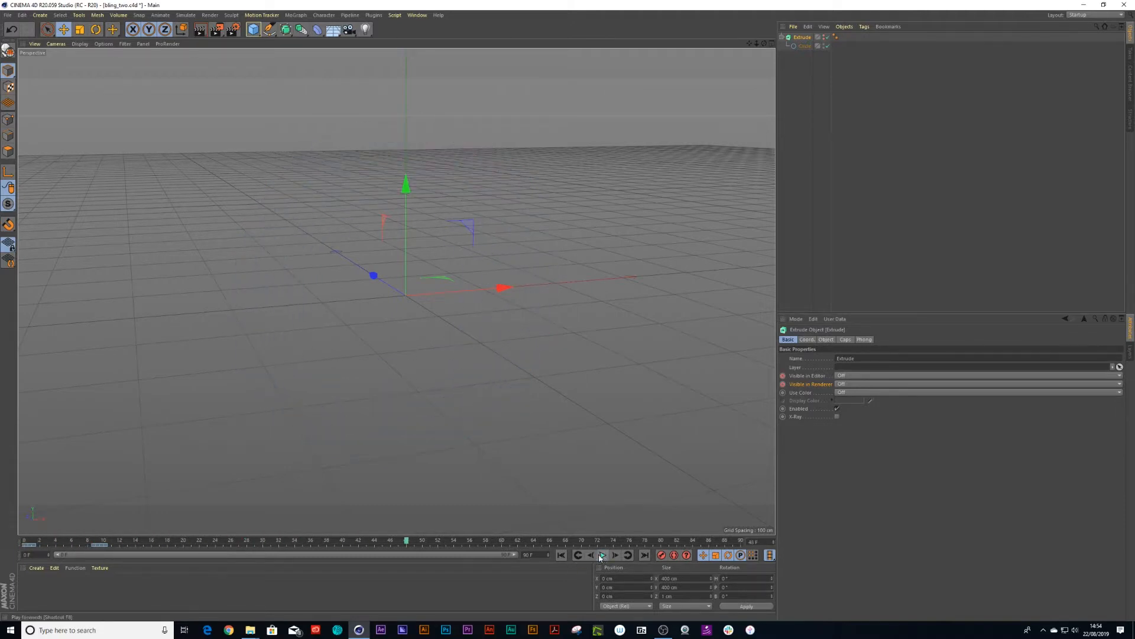
# Shift the Extrude's closing visibility keyframes slightly later on the timeline, and play the animation from frame 0
pyautogui.click(95, 545)
pyautogui.moveTo(97, 547); pyautogui.dragTo(102, 547)
pyautogui.click(23, 541)
pyautogui.press('F8')
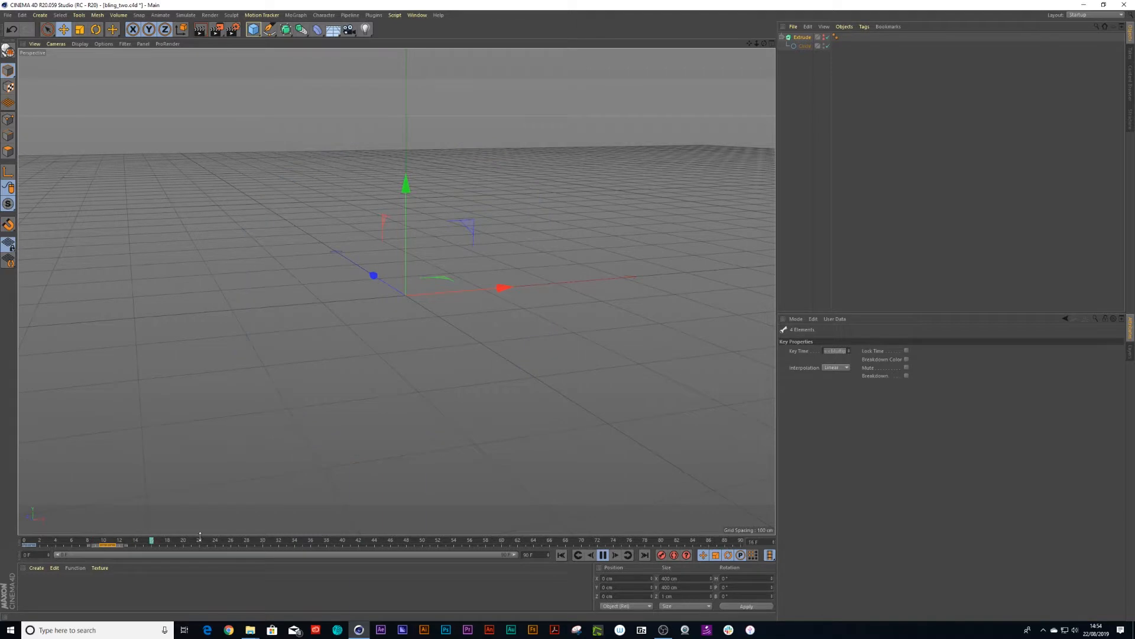
pyautogui.click(603, 555)
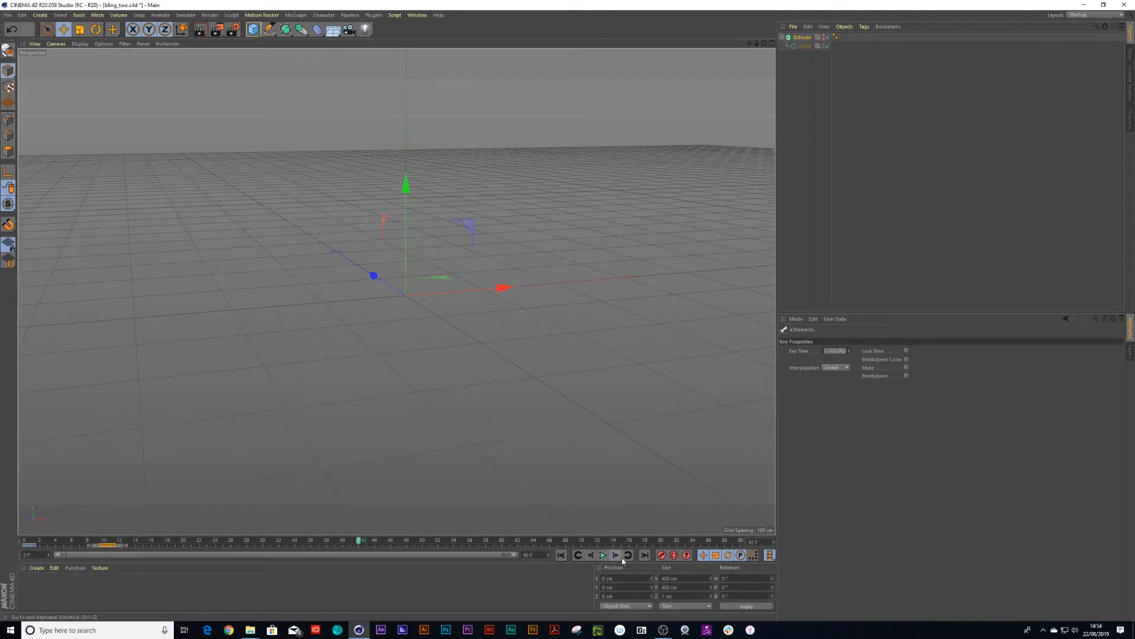
# Create a new material and apply it to the Extrude object
pyautogui.click(37, 567)
pyautogui.click(56, 465)
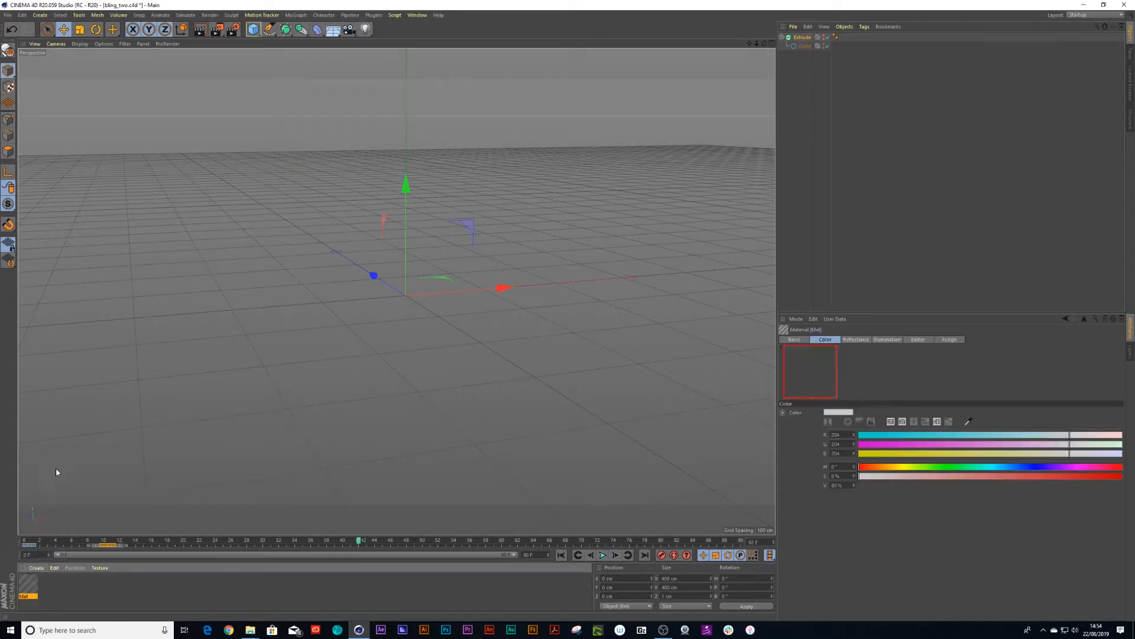
pyautogui.moveTo(809, 47); pyautogui.dragTo(812, 37)
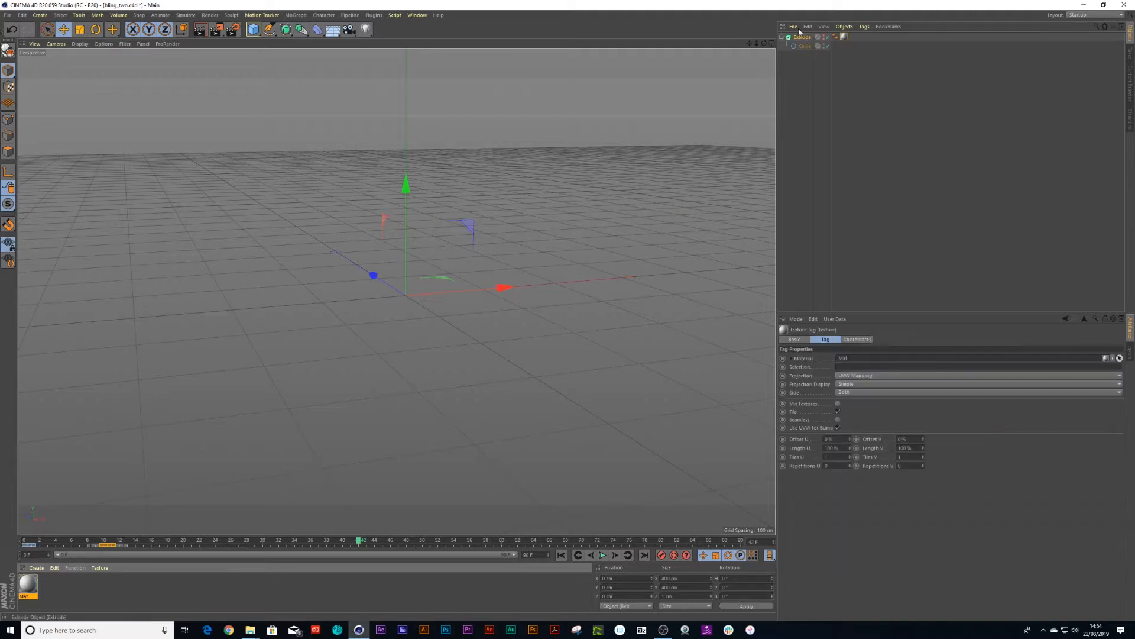
# Make the material purely luminous white by enabling Luminance and disabling Color and Reflectance, and play the animation from frame 0
pyautogui.doubleClick(26, 584)
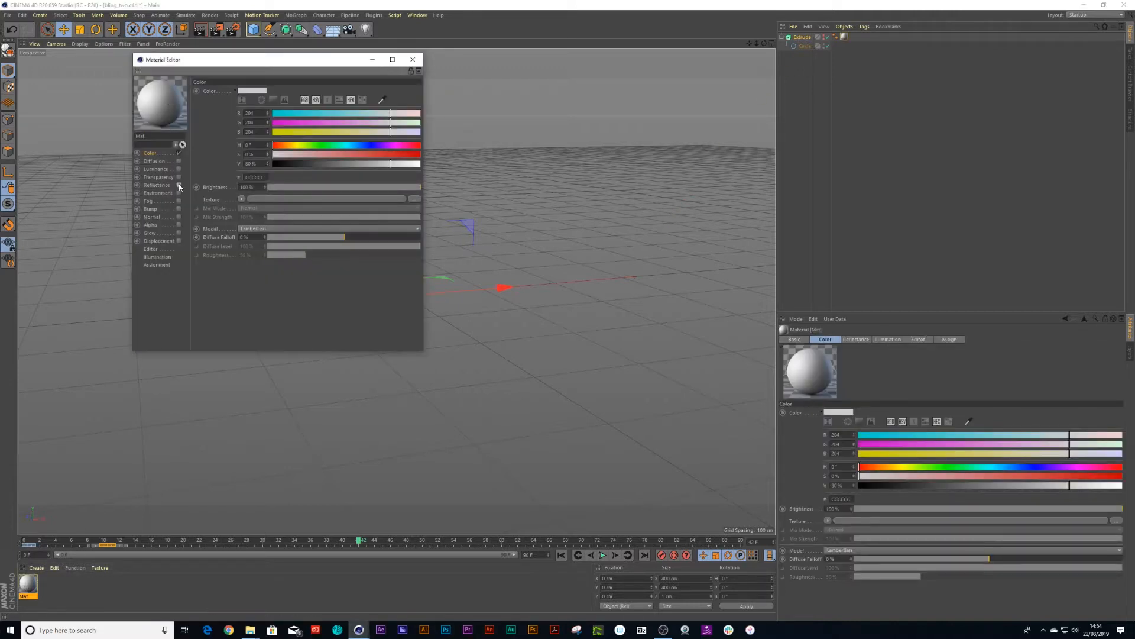
pyautogui.click(179, 168)
pyautogui.click(179, 152)
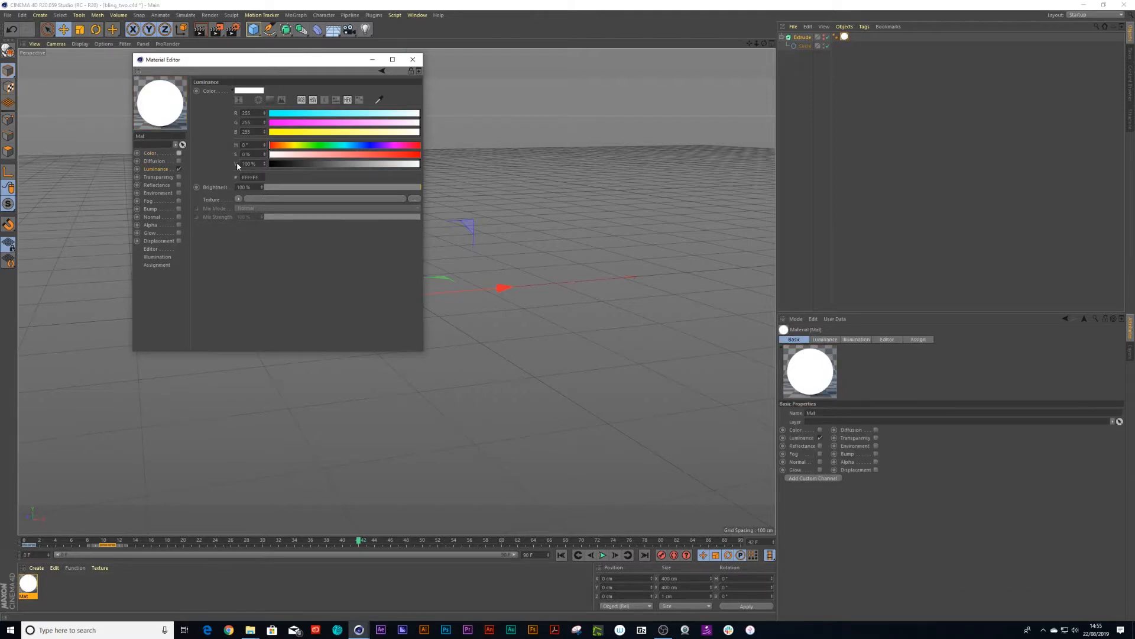
pyautogui.click(413, 59)
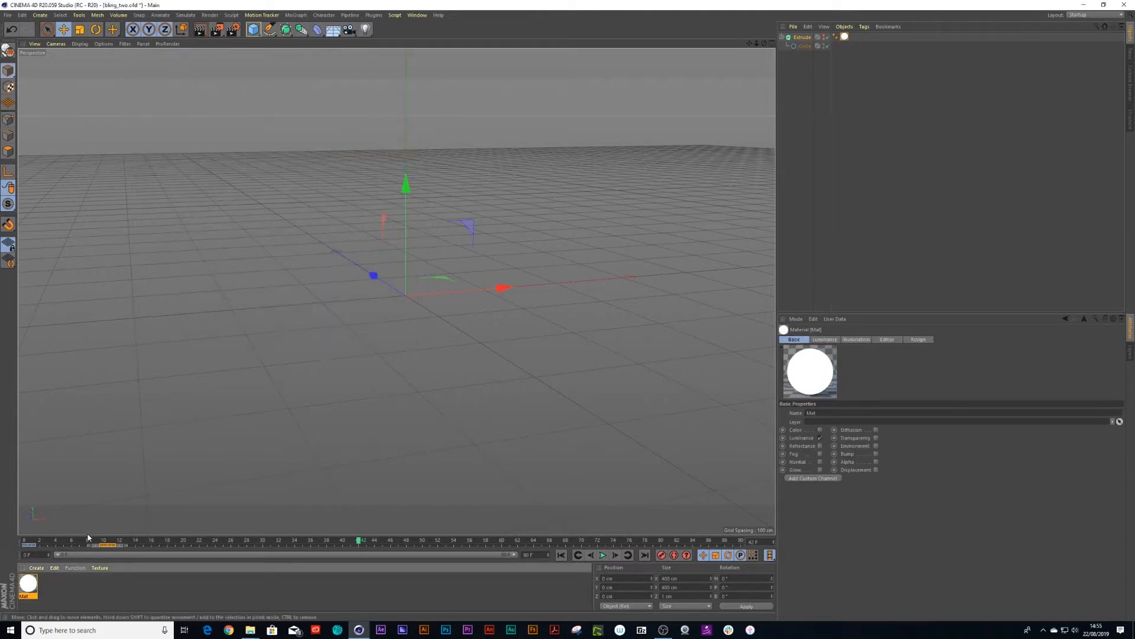
pyautogui.moveTo(85, 540); pyautogui.dragTo(1, 538)
pyautogui.press('F8')
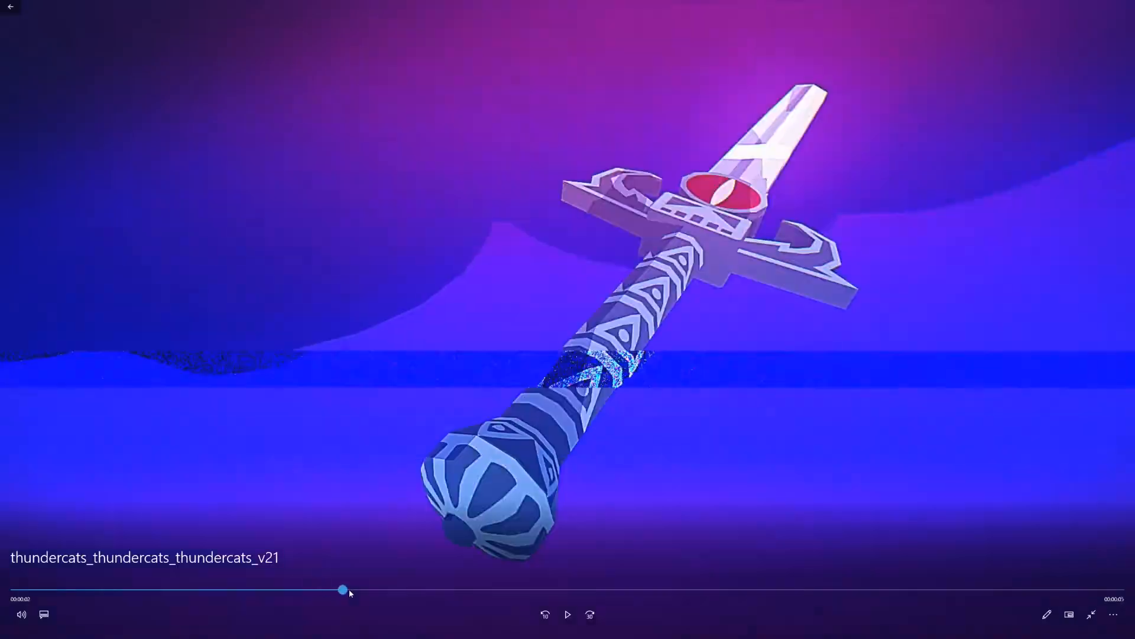
# Switch to the thundercats_thundercats_thundercats_v21 reference video and scrub through the glint around the sword's eye to examine it
pyautogui.moveTo(349, 589); pyautogui.dragTo(733, 596)
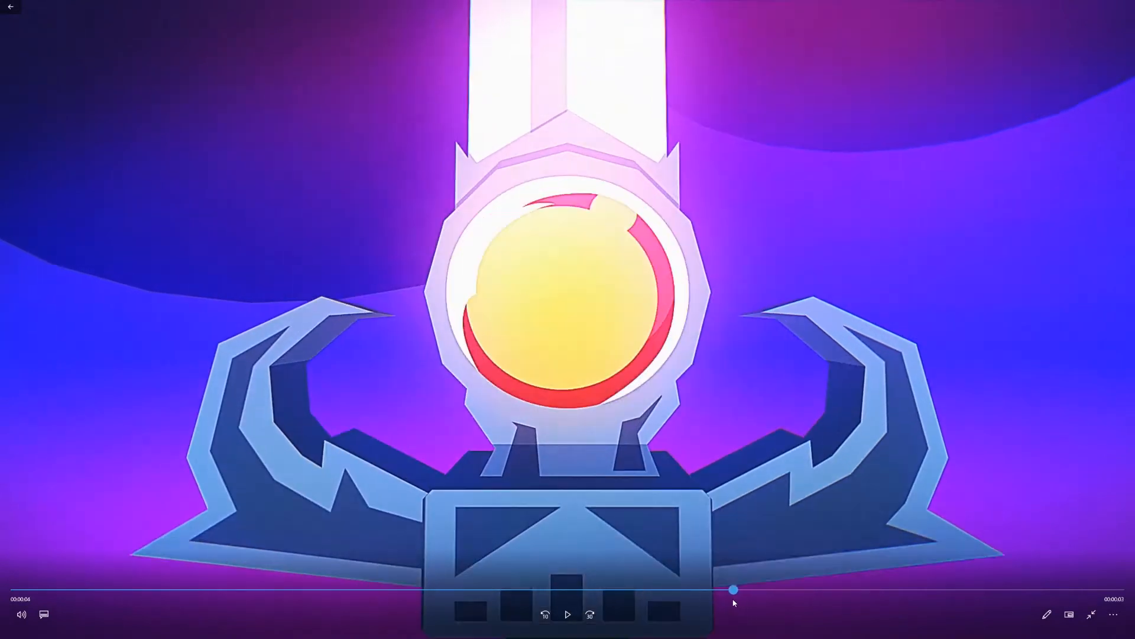
pyautogui.moveTo(733, 589); pyautogui.dragTo(747, 591)
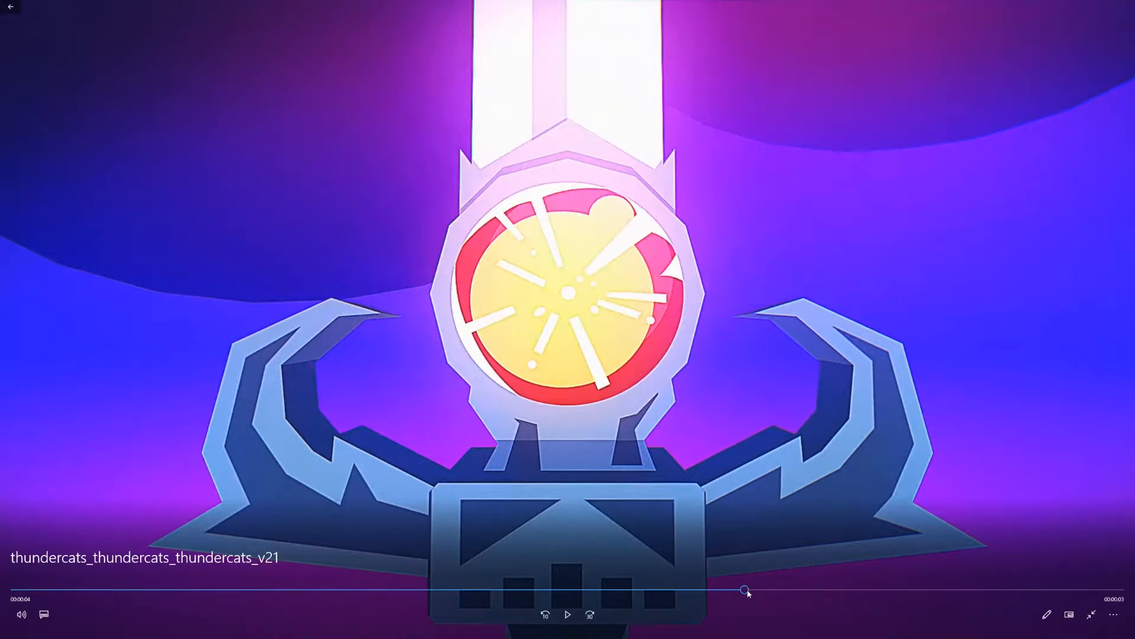
pyautogui.moveTo(754, 593); pyautogui.dragTo(769, 594)
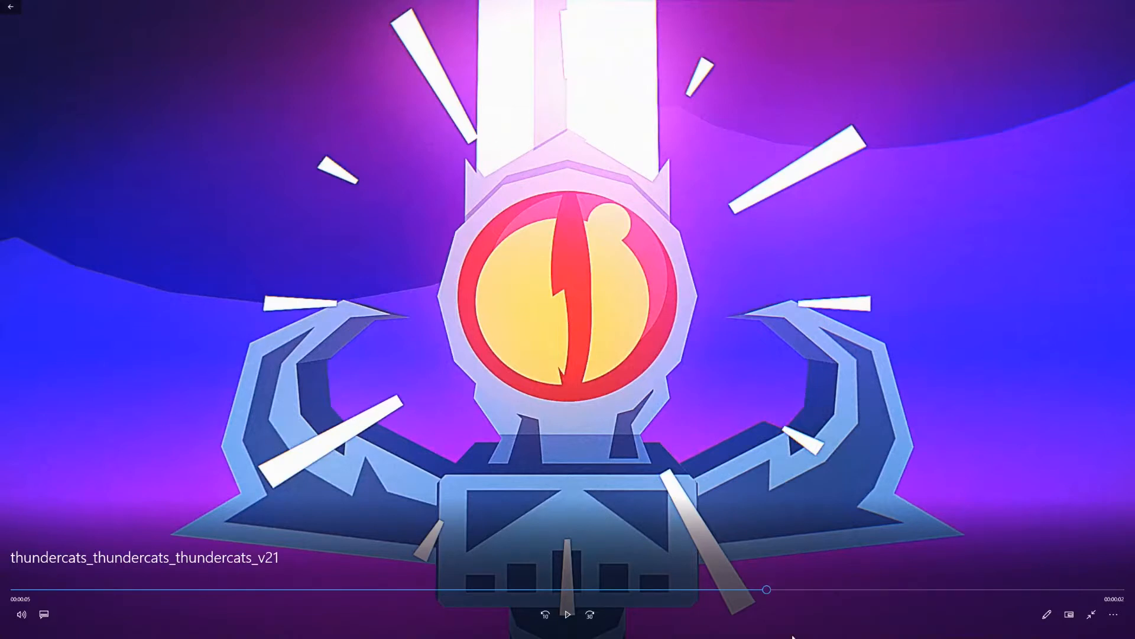
pyautogui.moveTo(775, 592)
pyautogui.mouseDown()
pyautogui.moveTo(790, 593)
pyautogui.moveTo(747, 590)
pyautogui.moveTo(759, 595)
pyautogui.mouseUp()
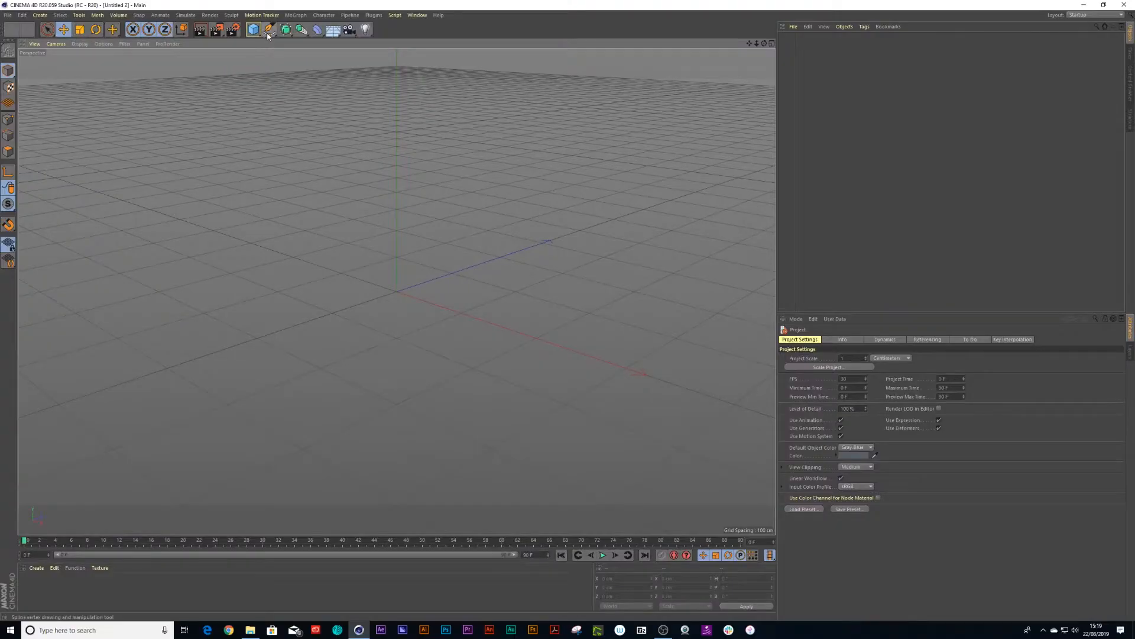
# Add a Plane to the new, empty project in Cinema 4D and reduce its width to about 88 cm
pyautogui.click(268, 34)
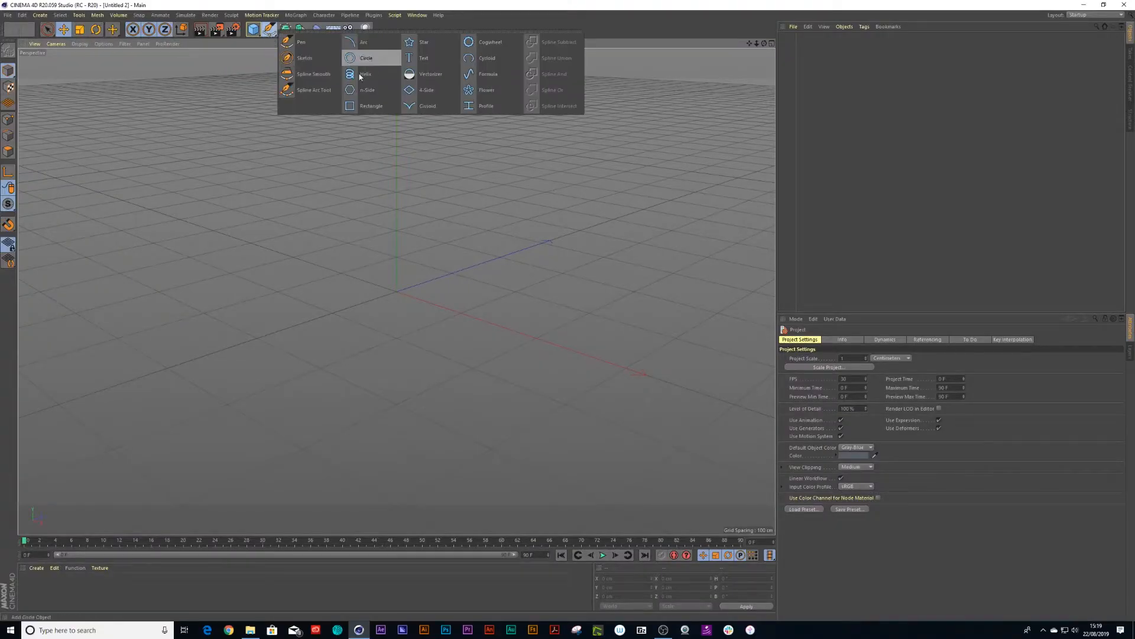
pyautogui.click(253, 29)
pyautogui.click(330, 58)
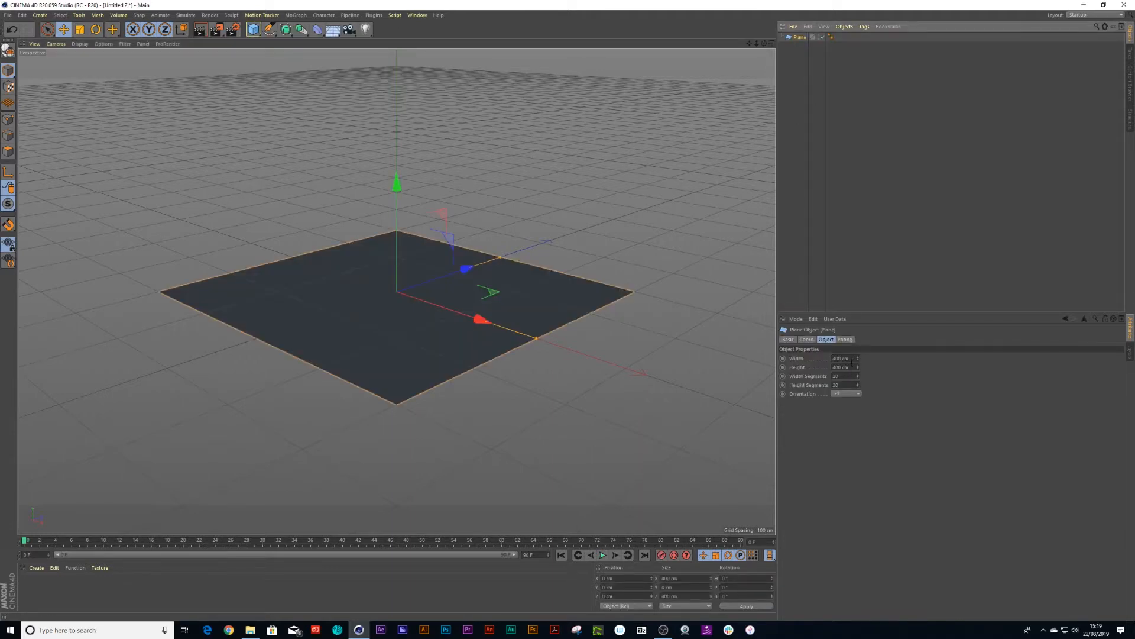
pyautogui.click(845, 358)
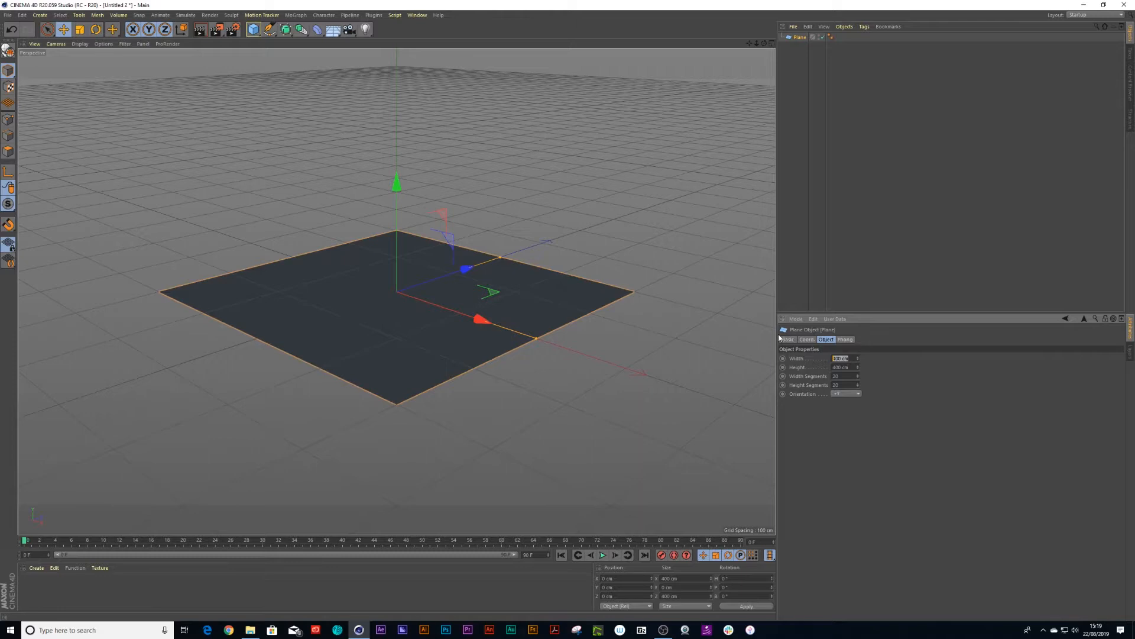
pyautogui.moveTo(858, 360); pyautogui.dragTo(836, 498)
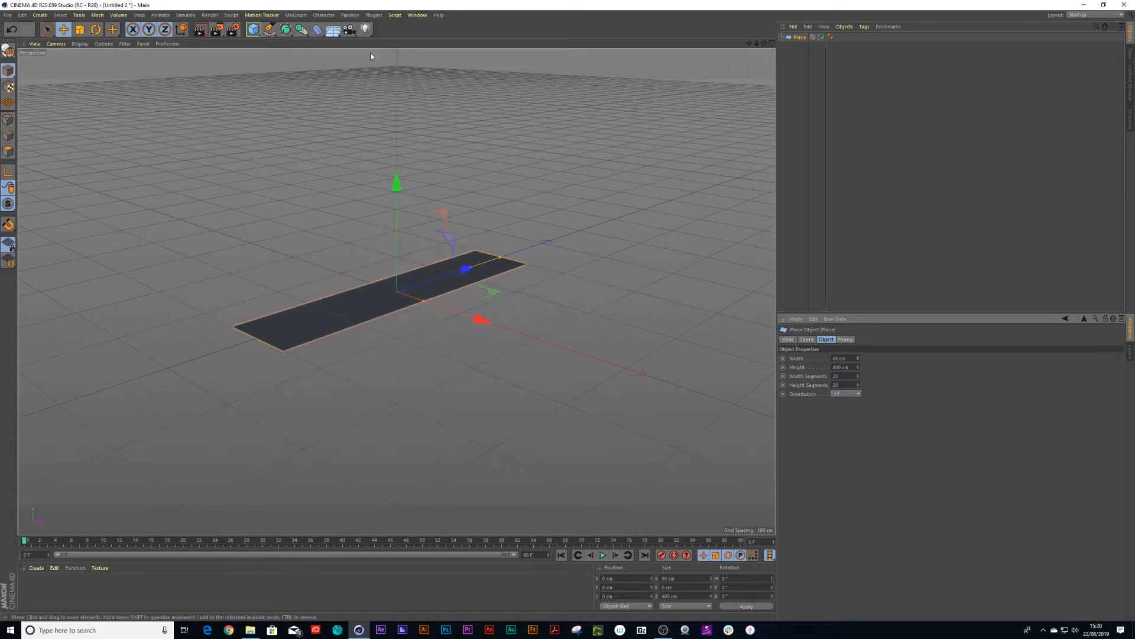
# Add a Taper deformer as a child of the Plane and raise its strength to about 89 %
pyautogui.keyDown('alt'); pyautogui.moveTo(362, 200); pyautogui.dragTo(339, 232); pyautogui.keyUp('alt')
pyautogui.click(314, 32)
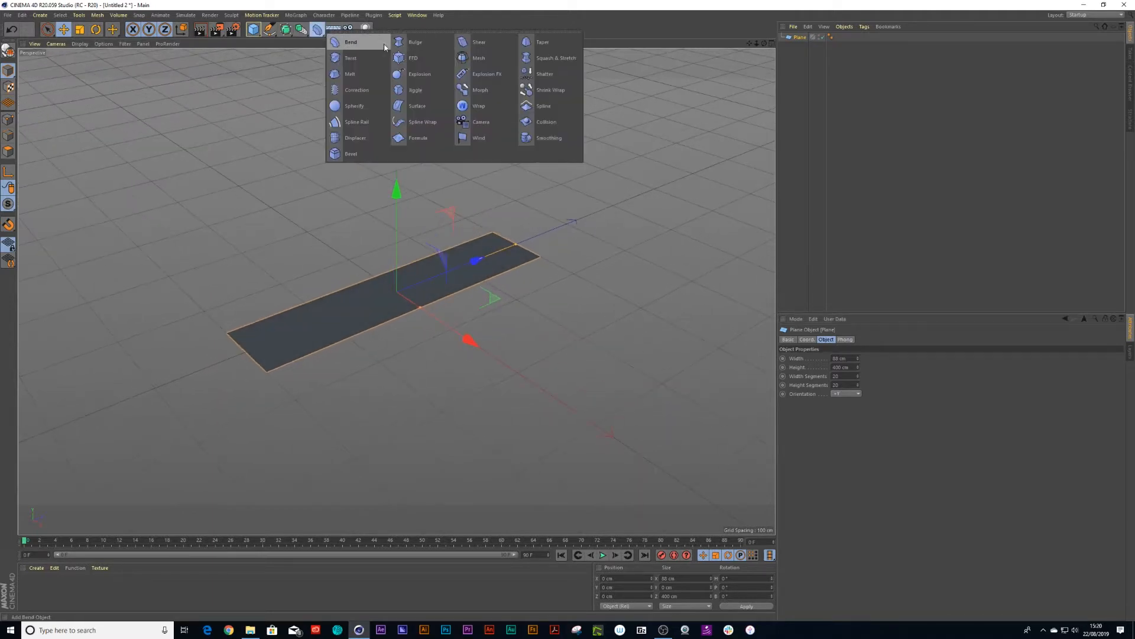
pyautogui.click(536, 43)
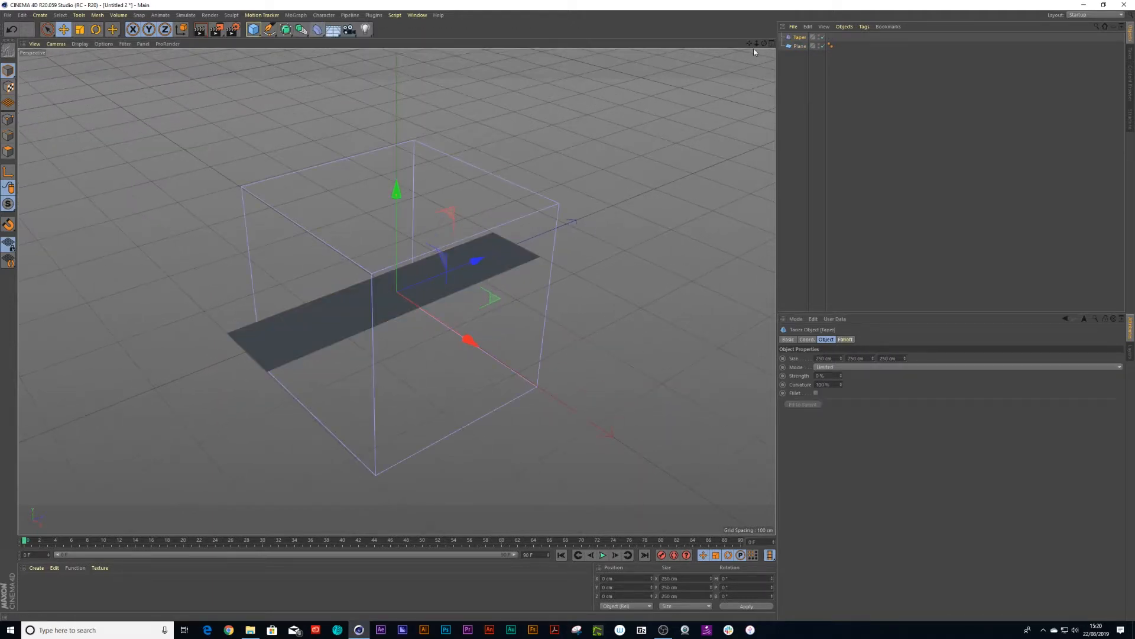
pyautogui.moveTo(798, 37)
pyautogui.mouseDown()
pyautogui.moveTo(802, 53)
pyautogui.moveTo(799, 37)
pyautogui.mouseUp()
pyautogui.moveTo(840, 377); pyautogui.dragTo(627, 280)
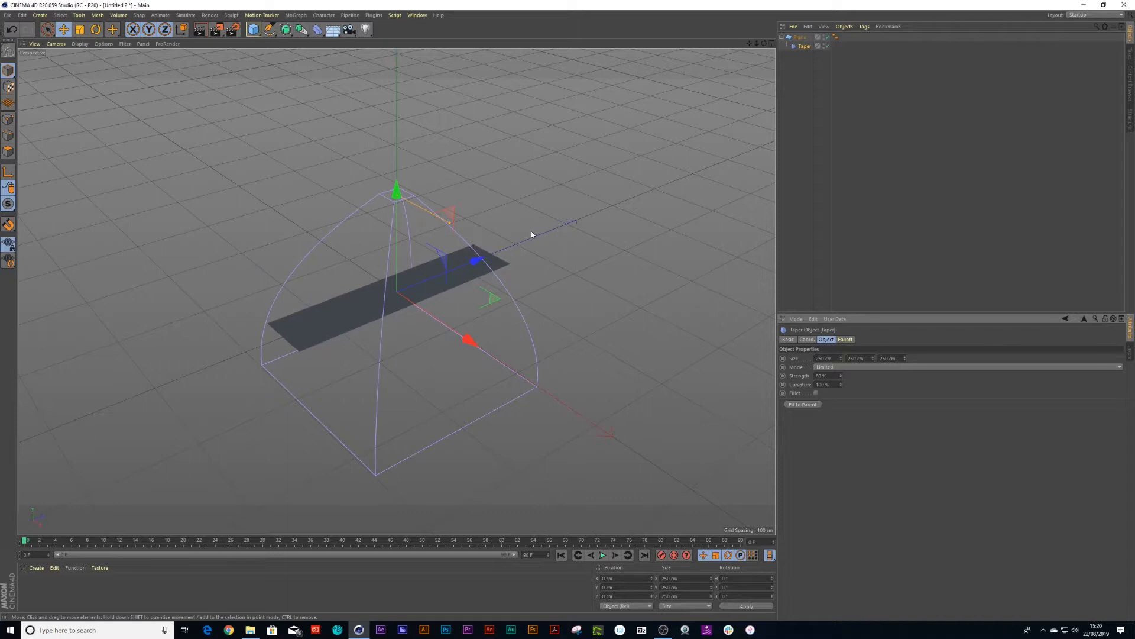
# Rotate the Taper deformer to a pitch of -90° and fit it to its parent Plane
pyautogui.press('r')
pyautogui.moveTo(384, 236); pyautogui.dragTo(439, 246)
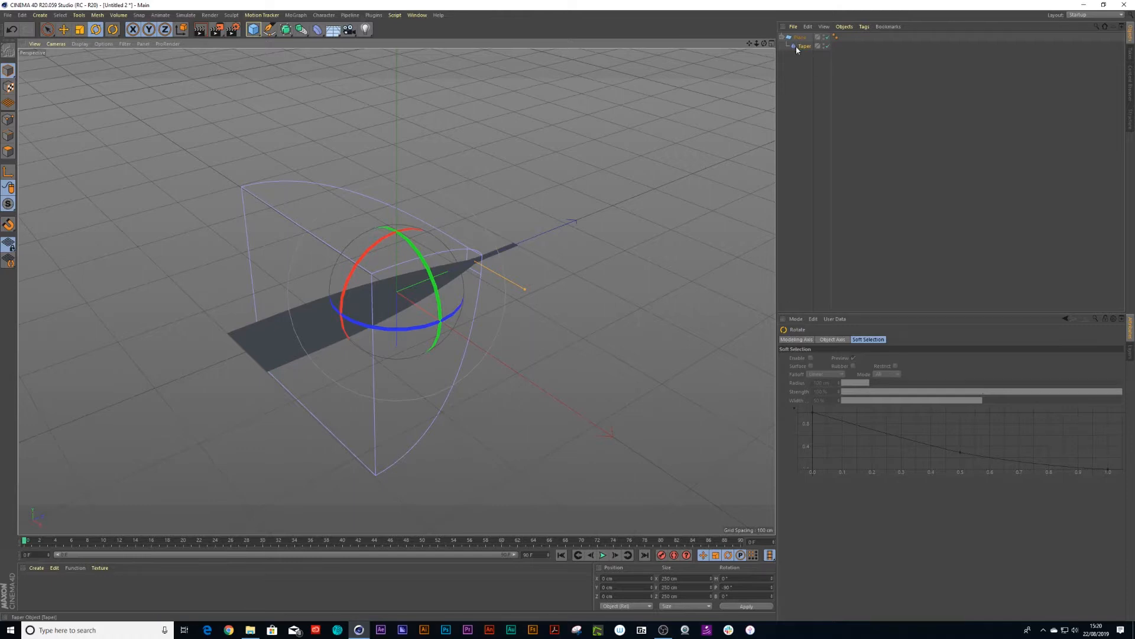
pyautogui.click(797, 46)
pyautogui.click(802, 404)
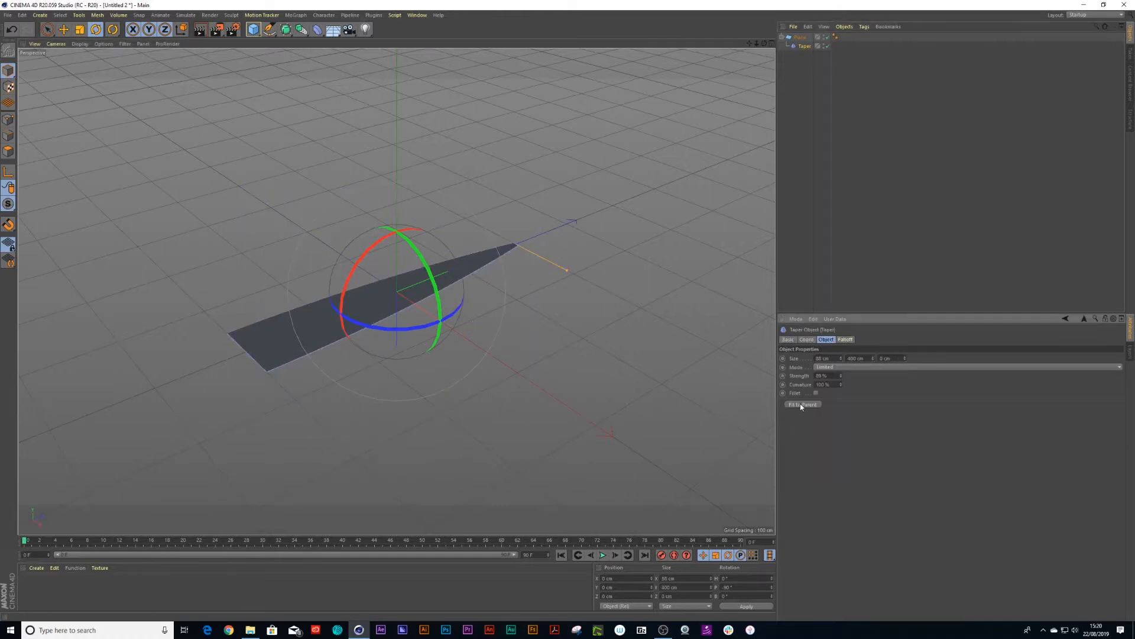
# Display the model with Gouraud Shading (Lines), and set the Plane's width and height segments to 1
pyautogui.keyDown('alt'); pyautogui.moveTo(367, 438); pyautogui.dragTo(348, 477); pyautogui.keyUp('alt')
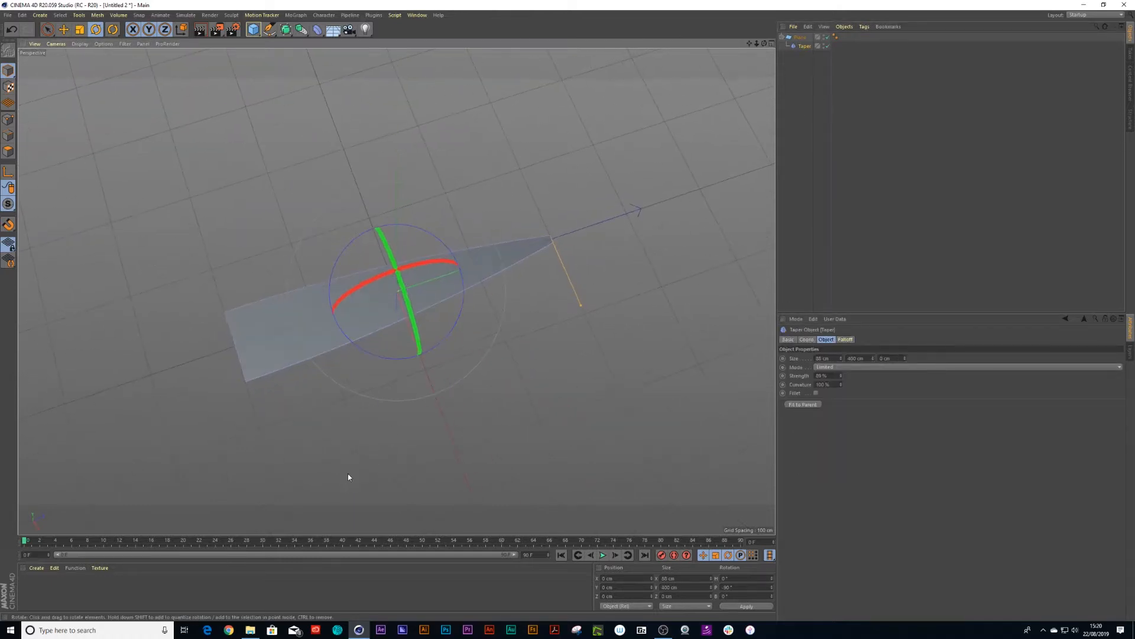
pyautogui.click(800, 37)
pyautogui.click(80, 44)
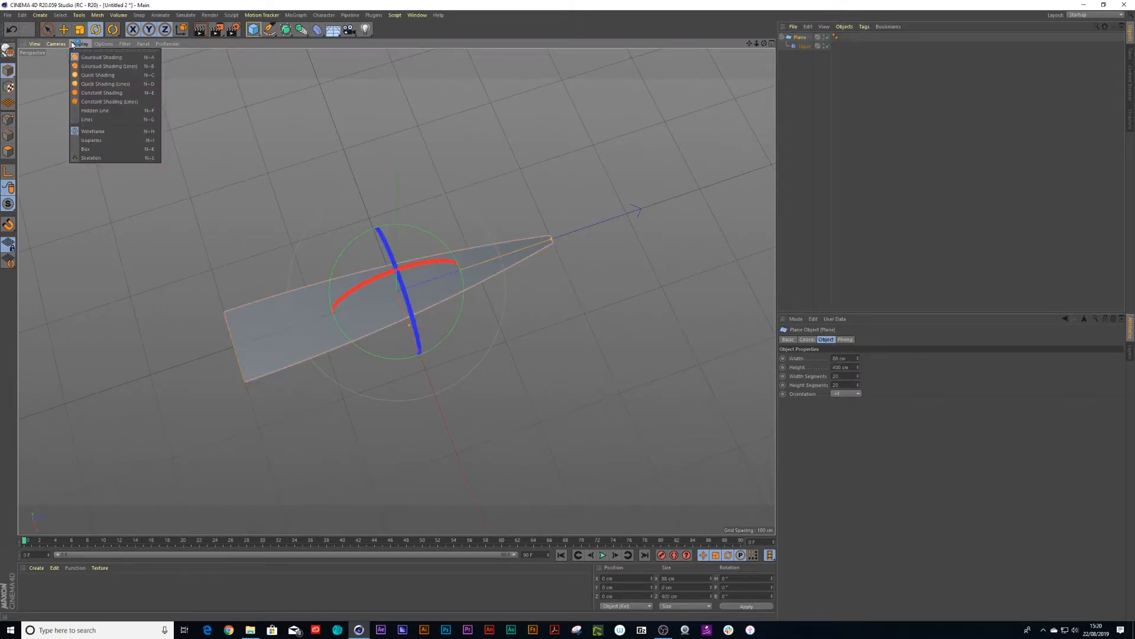
pyautogui.click(97, 60)
pyautogui.doubleClick(835, 376)
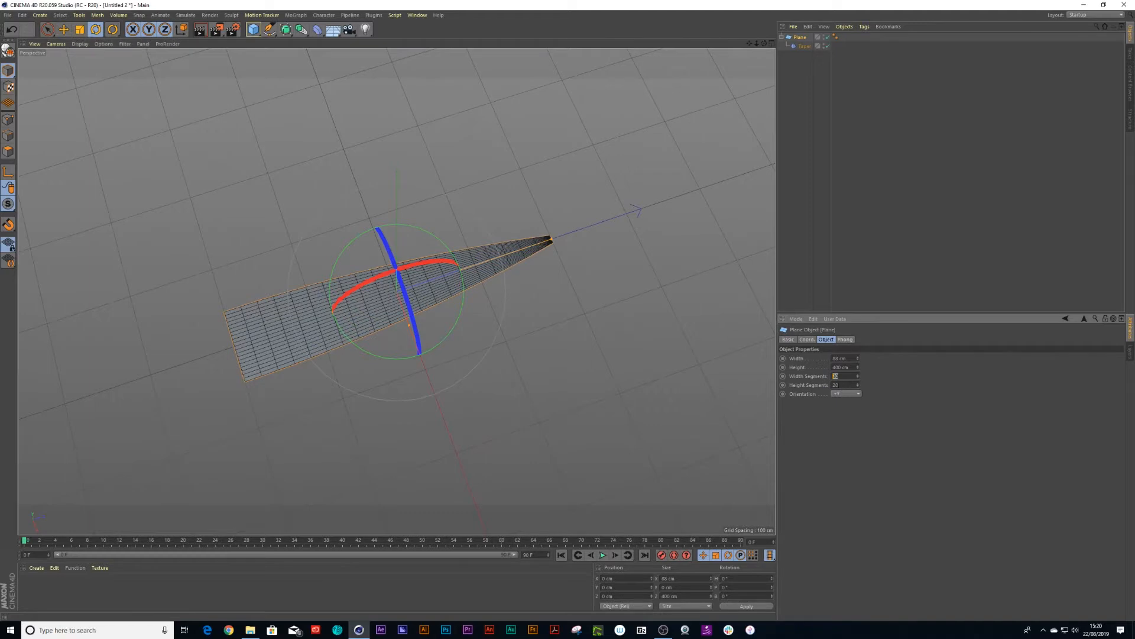
pyautogui.write('1')
pyautogui.press('Return')
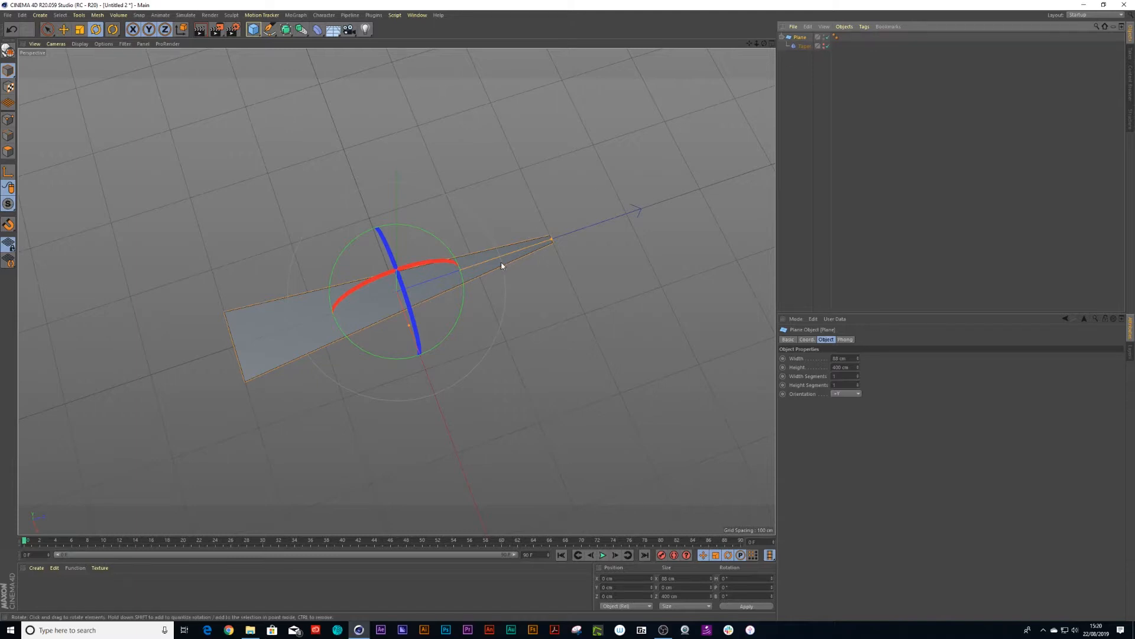
# Add a Cloner and make the tapered Plane its child
pyautogui.keyDown('alt'); pyautogui.moveTo(473, 261); pyautogui.dragTo(439, 231); pyautogui.keyUp('alt')
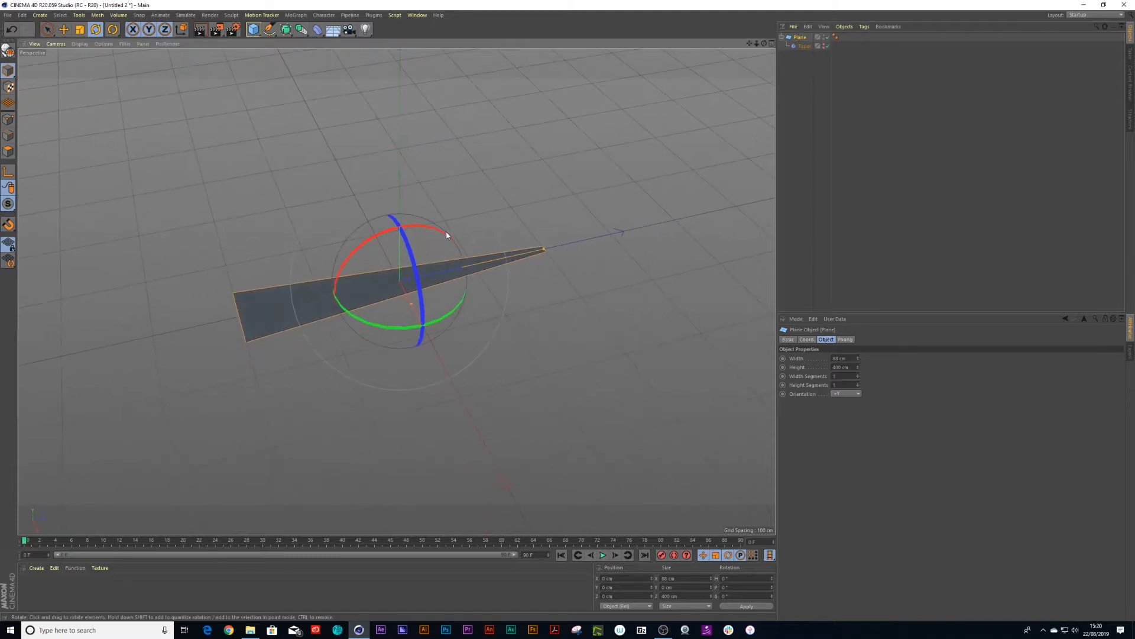
pyautogui.moveTo(290, 34); pyautogui.dragTo(309, 113)
pyautogui.moveTo(800, 46); pyautogui.dragTo(800, 40)
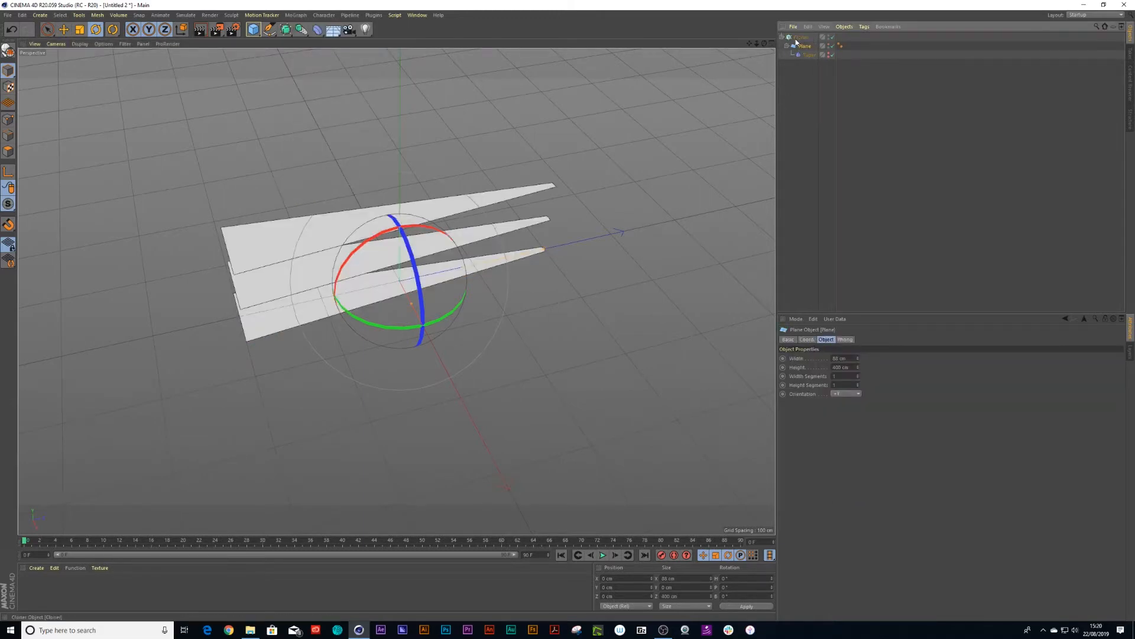
pyautogui.click(800, 38)
pyautogui.click(869, 340)
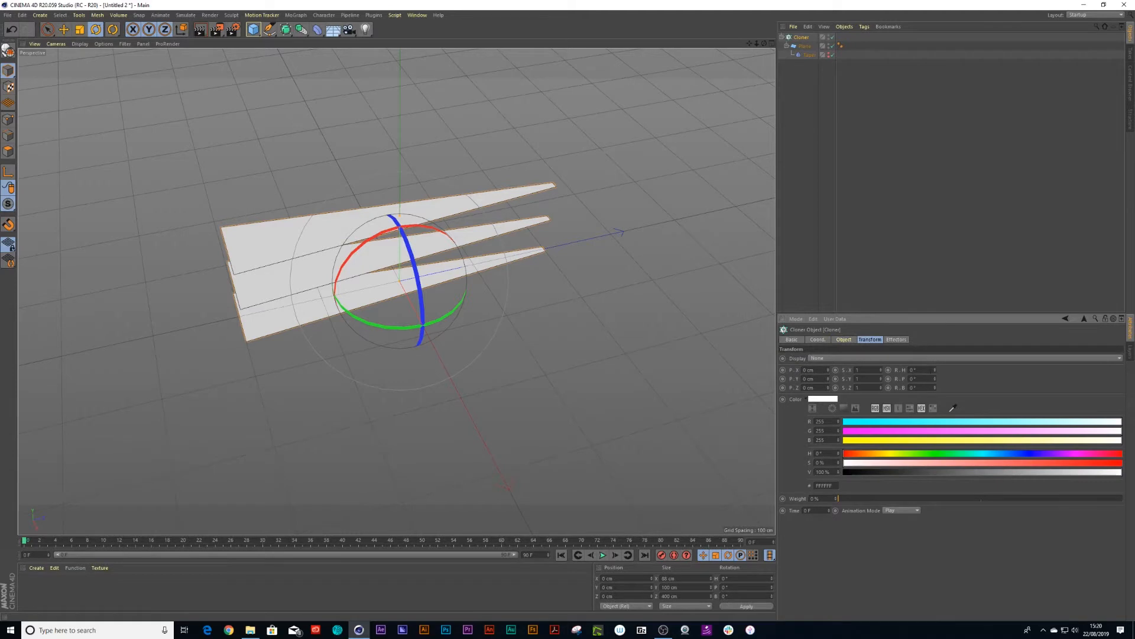
pyautogui.moveTo(934, 381); pyautogui.dragTo(935, 370)
pyautogui.hotkey('ctrl', 'z')
pyautogui.click(798, 38)
pyautogui.click(831, 359)
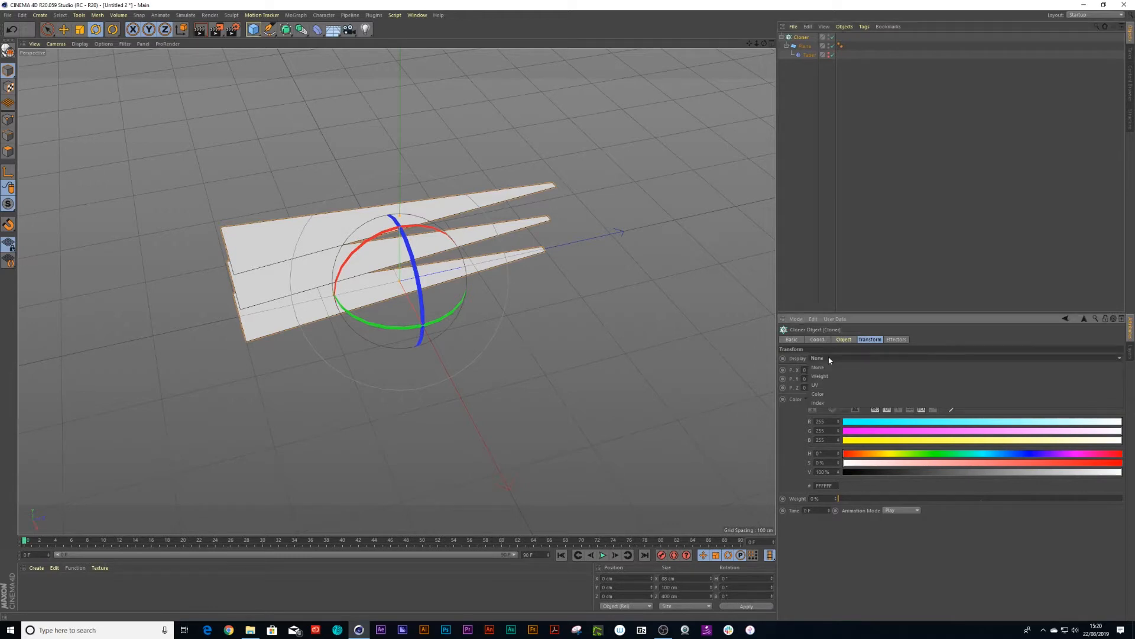
# Set the Cloner's mode to Radial in its object properties
pyautogui.click(852, 341)
pyautogui.click(852, 342)
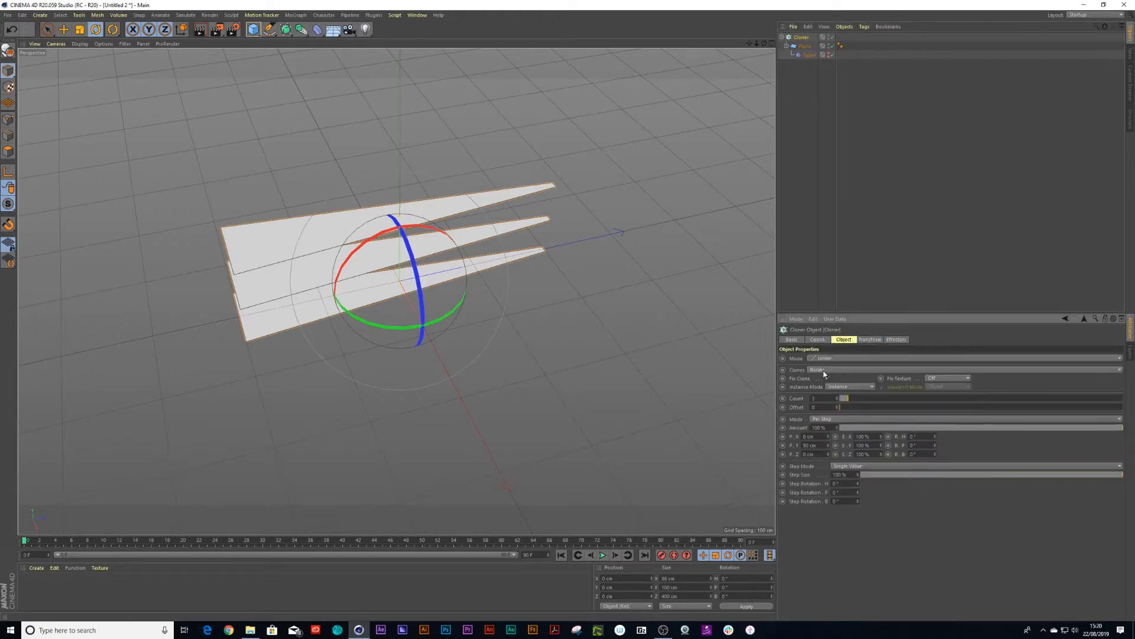
pyautogui.click(828, 358)
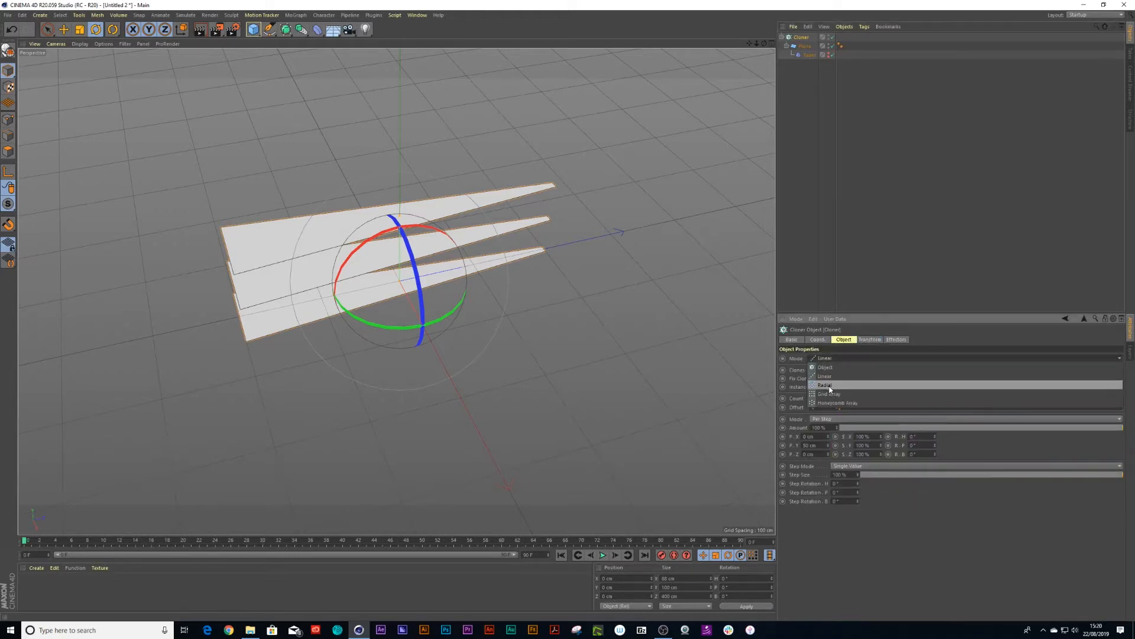
pyautogui.click(828, 385)
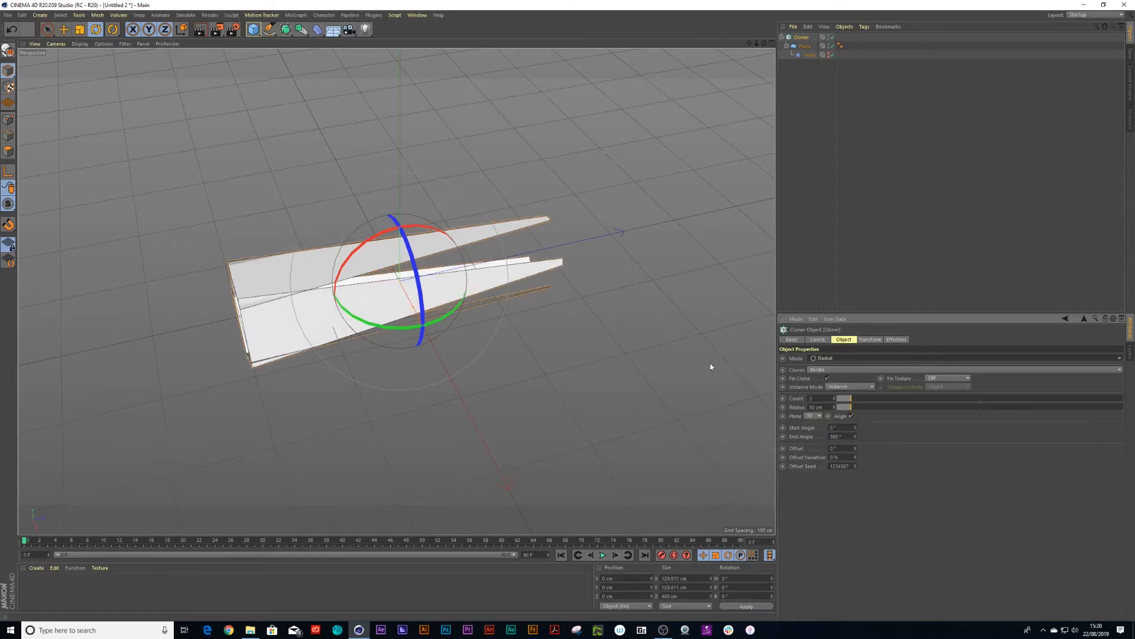
# Set the pitch rotation in the Cloner's transform to 90° so the tapered planes lie in the ring's plane
pyautogui.keyDown('alt'); pyautogui.moveTo(439, 358); pyautogui.dragTo(522, 317); pyautogui.keyUp('alt')
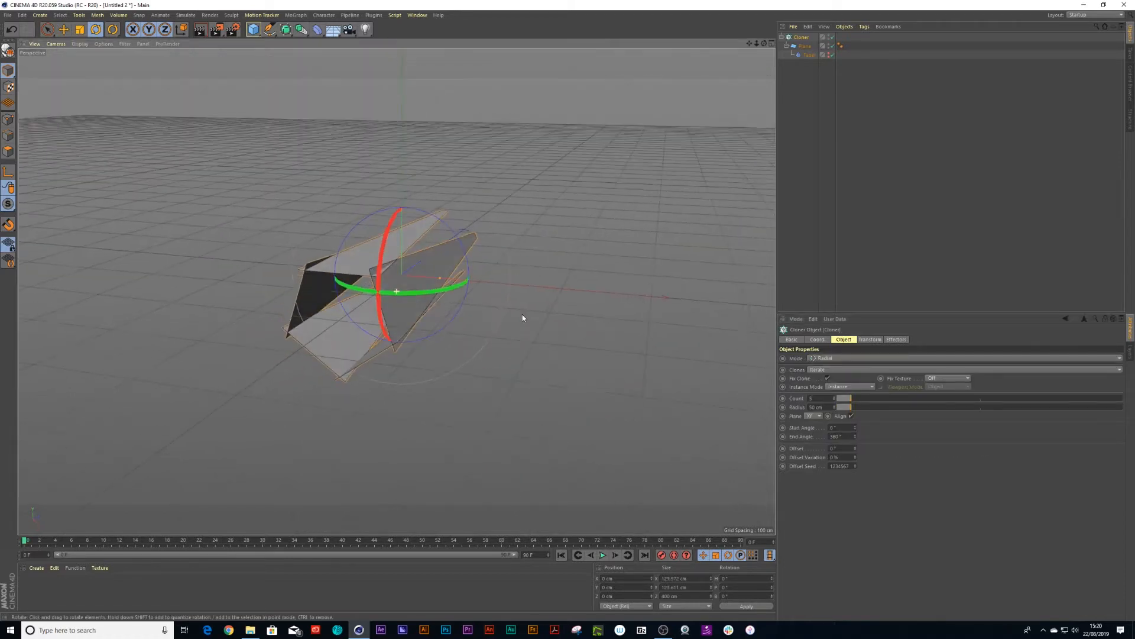
pyautogui.click(869, 339)
pyautogui.moveTo(935, 376); pyautogui.dragTo(902, 379)
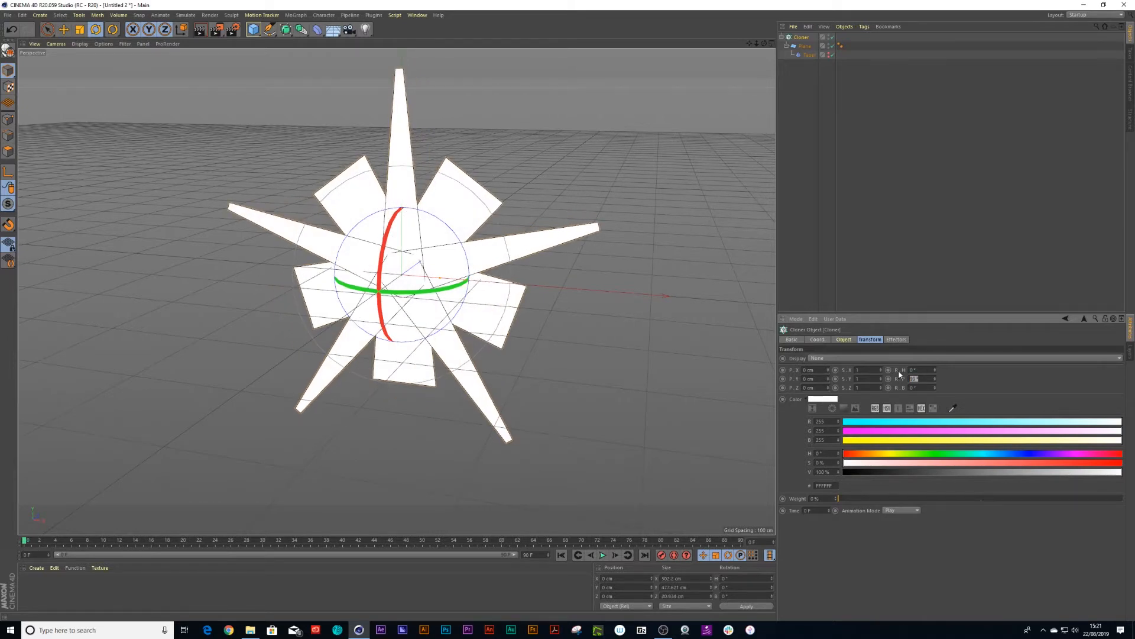
pyautogui.press('Return')
pyautogui.scroll(-3, 577, 287)
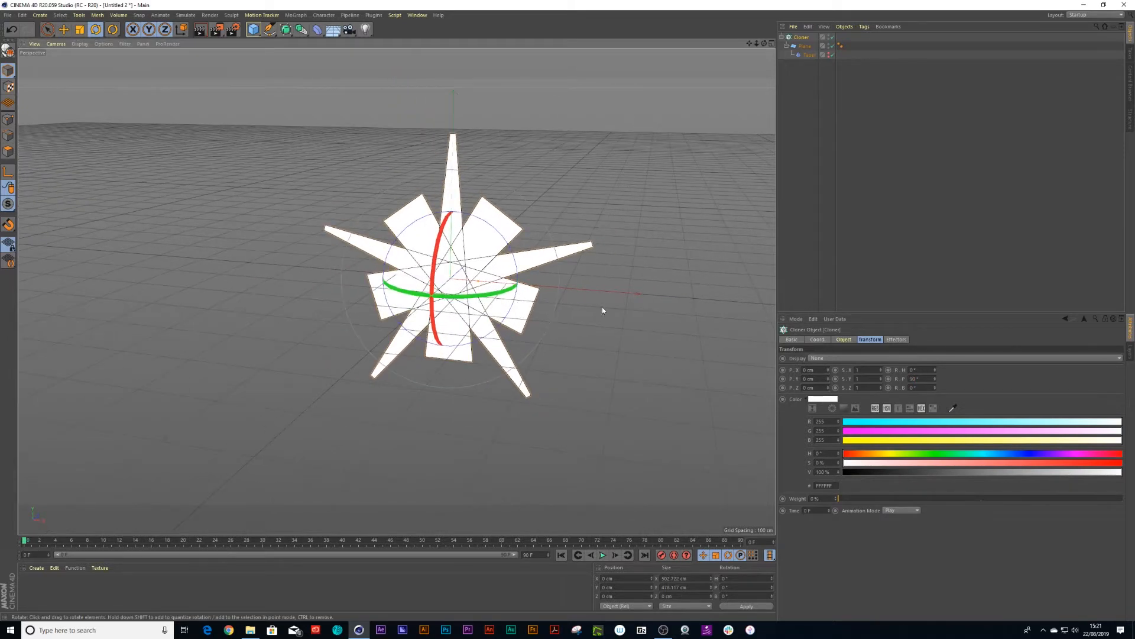
# Increase the Cloner's radius to 315 cm to spread the tapered planes away from the centre
pyautogui.click(844, 340)
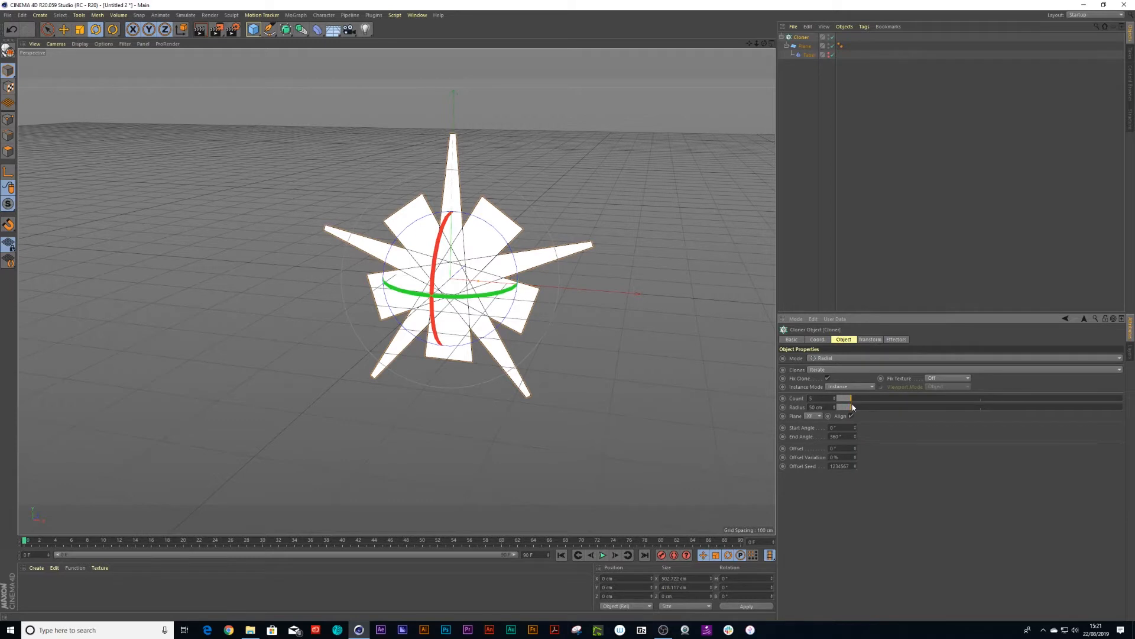
pyautogui.moveTo(853, 407); pyautogui.dragTo(927, 407)
pyautogui.keyDown('alt'); pyautogui.moveTo(527, 287); pyautogui.dragTo(567, 304); pyautogui.keyUp('alt')
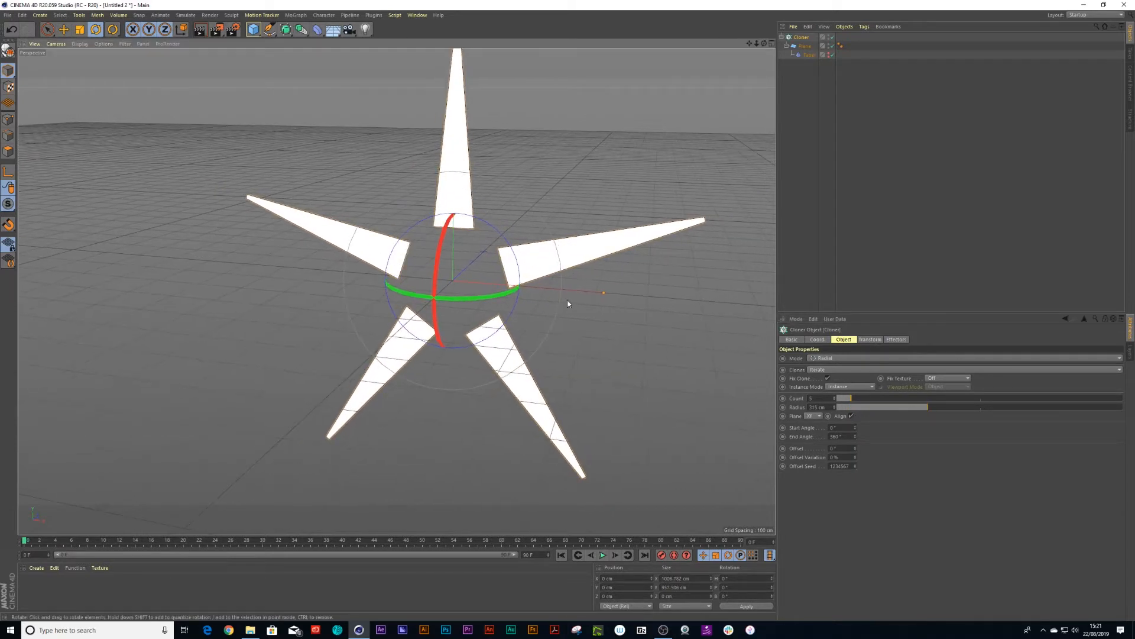
pyautogui.click(804, 54)
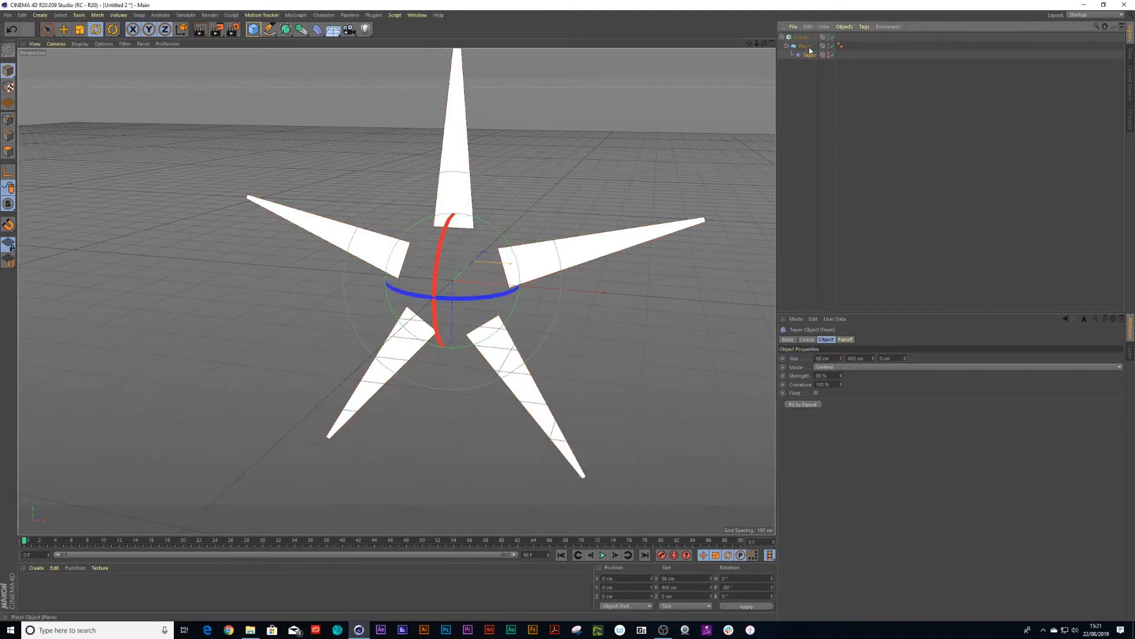
pyautogui.press('r')
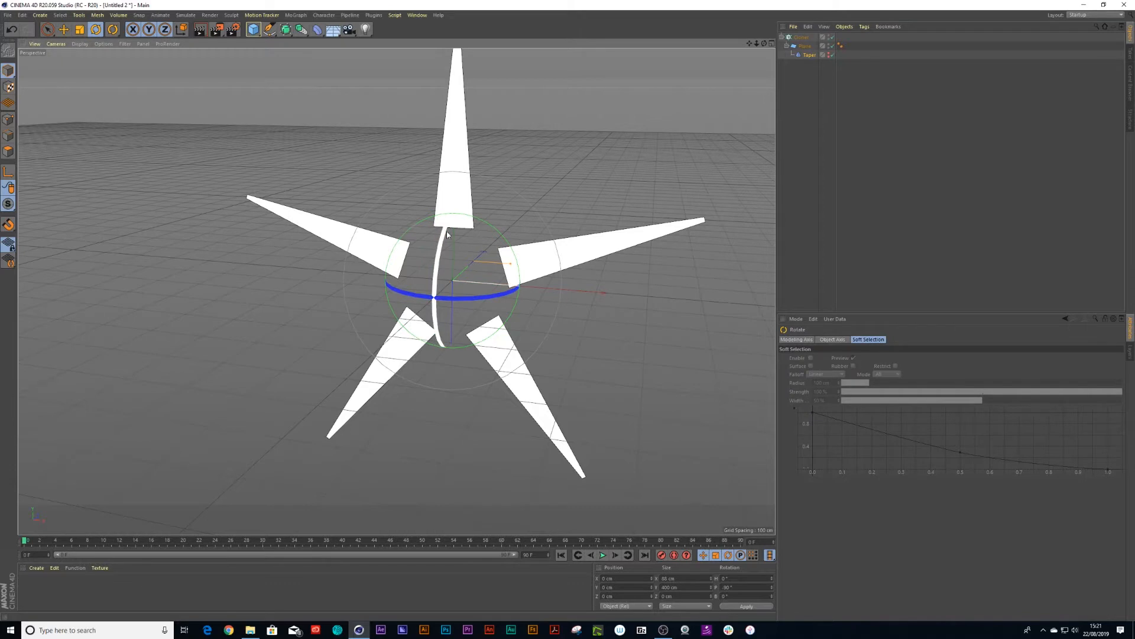
pyautogui.moveTo(482, 225); pyautogui.dragTo(514, 292)
pyautogui.hotkey('ctrl', 'z')
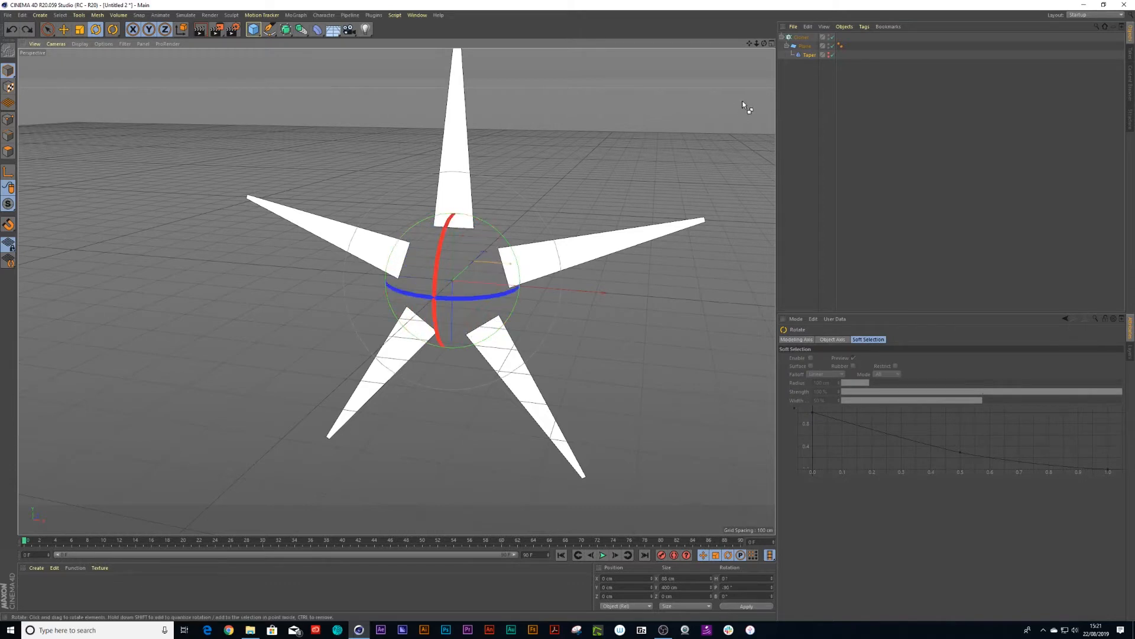
# Set the Taper's pitch rotation to 90° in its coordinates so the shards narrow toward the ring's centre
pyautogui.click(809, 55)
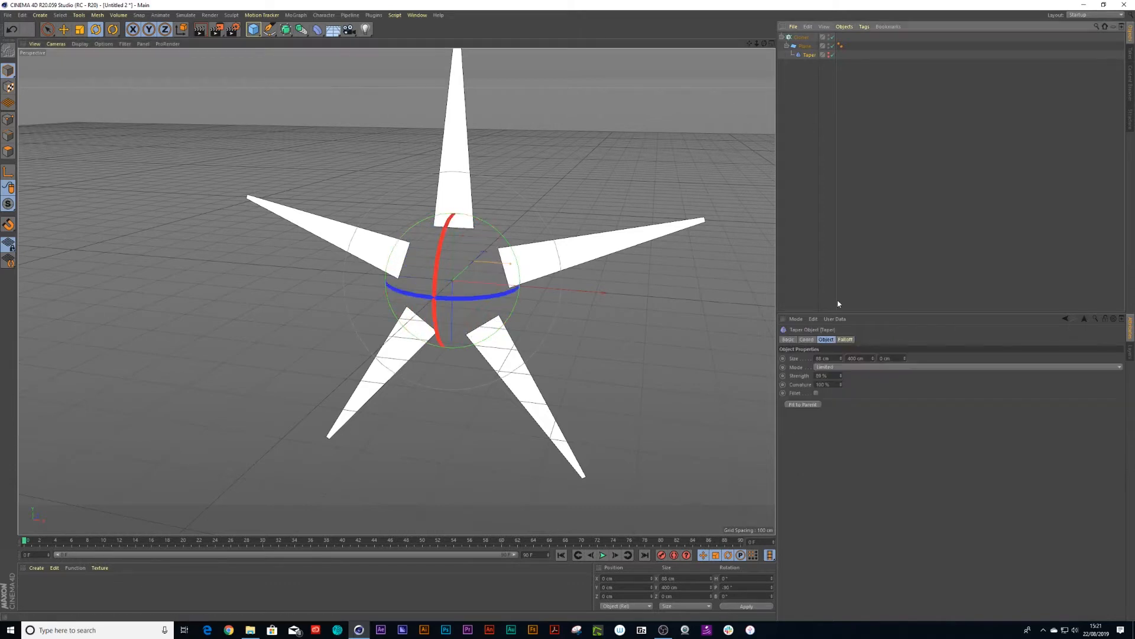
pyautogui.click(807, 339)
pyautogui.moveTo(937, 367); pyautogui.dragTo(932, 314)
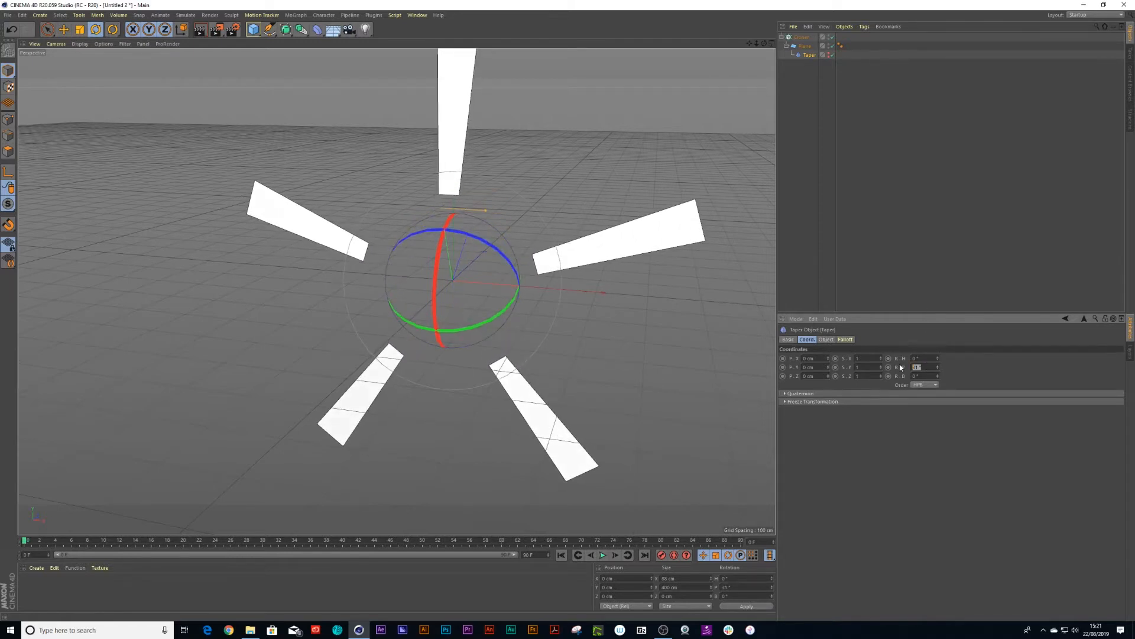
pyautogui.press('Return')
pyautogui.hotkey('ctrl', 's')
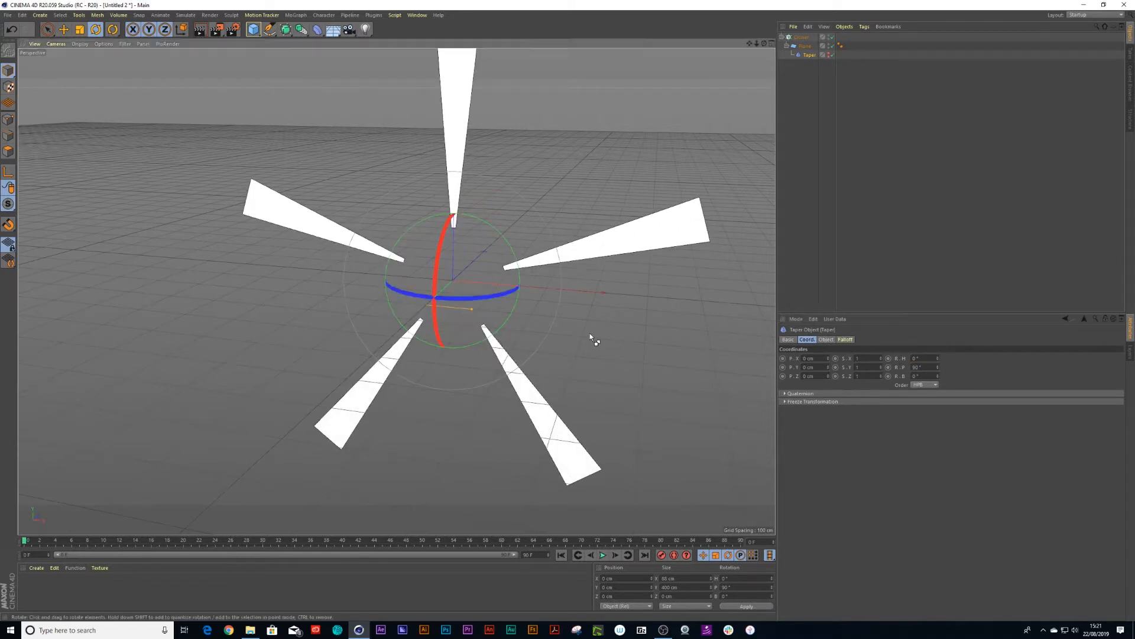
pyautogui.click(687, 398)
# Lower the Taper's strength so the shards' inner ends are wider
pyautogui.keyDown('alt'); pyautogui.moveTo(546, 276); pyautogui.dragTo(531, 270, button='middle'); pyautogui.keyUp('alt')
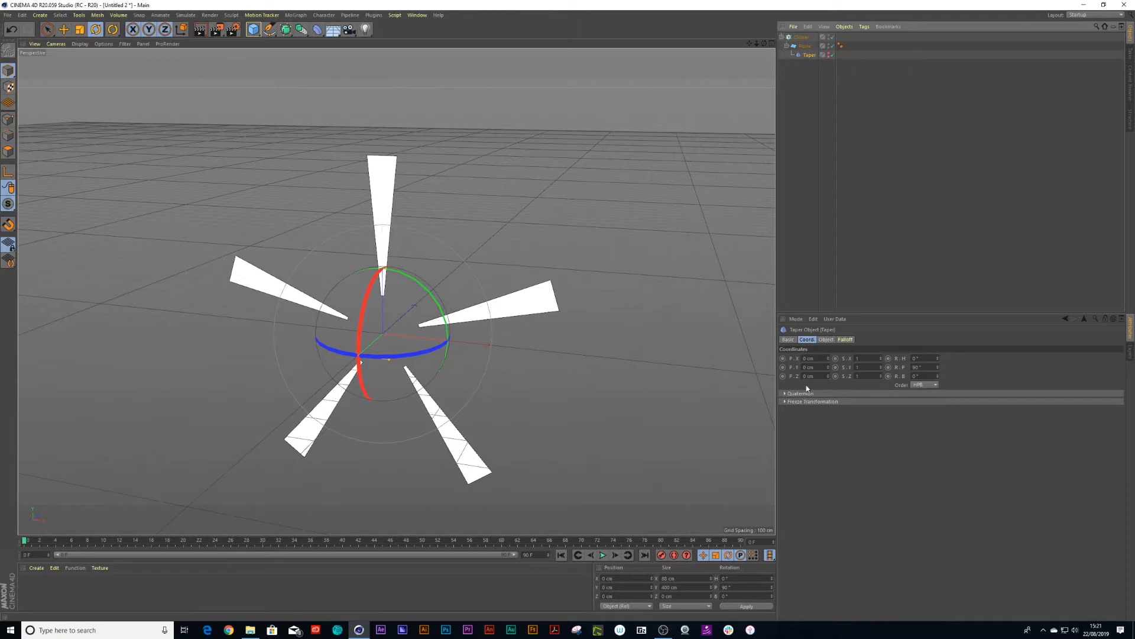
pyautogui.click(825, 339)
pyautogui.moveTo(841, 377); pyautogui.dragTo(843, 395)
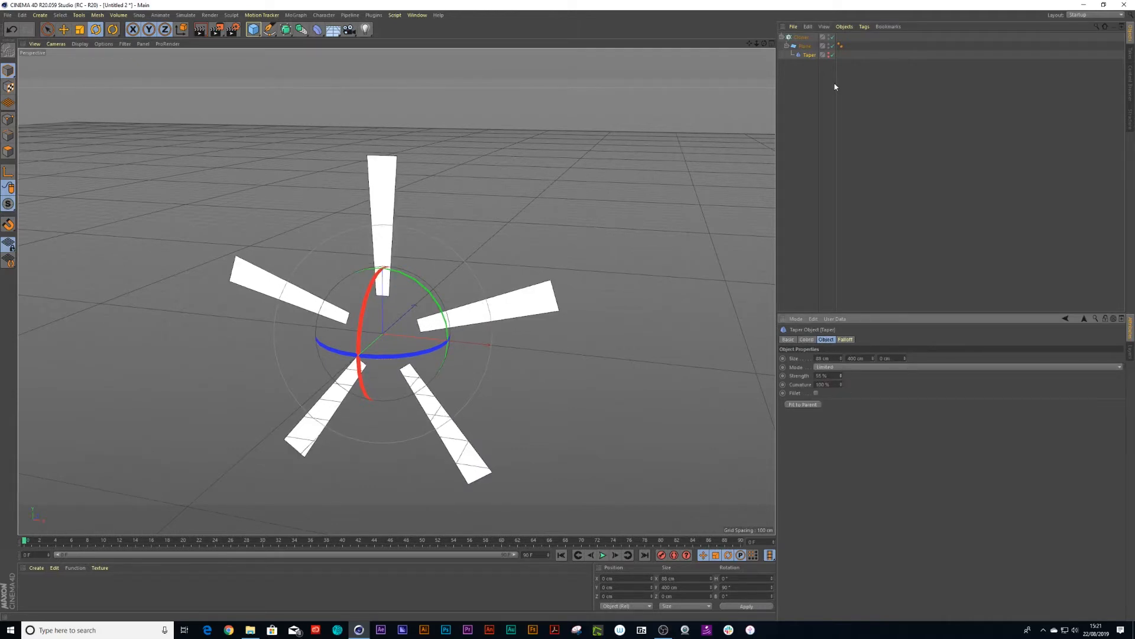
# Duplicate the tapered Plane inside the Cloner and shorten the copy's height to 262 cm
pyautogui.click(786, 47)
pyautogui.keyDown('ctrl'); pyautogui.moveTo(804, 42); pyautogui.dragTo(804, 44); pyautogui.keyUp('ctrl')
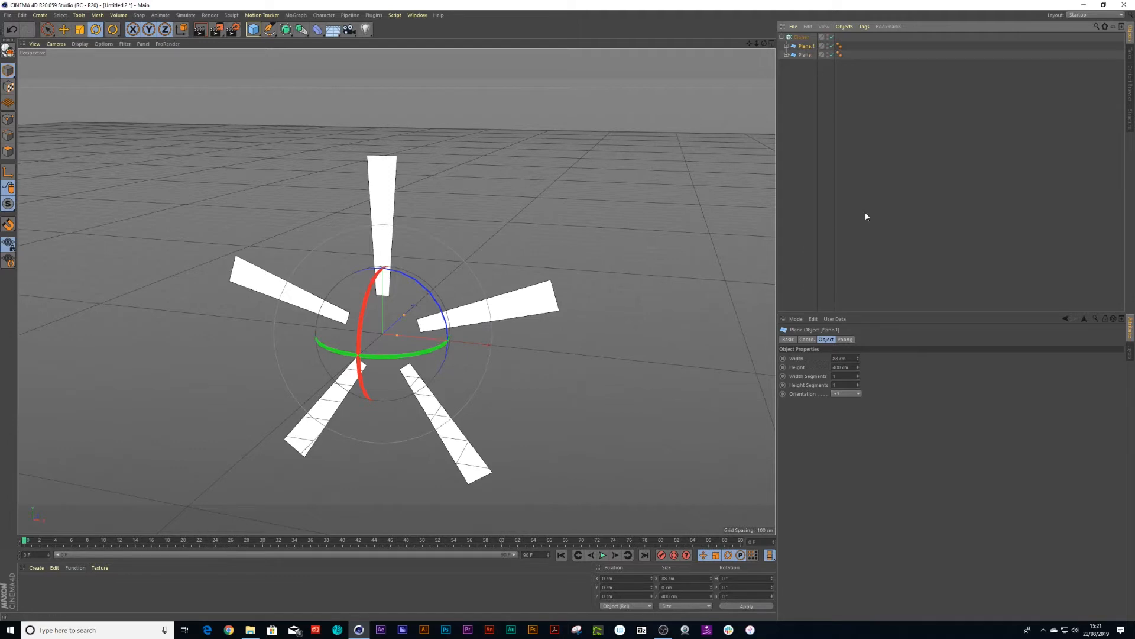
pyautogui.moveTo(859, 361); pyautogui.dragTo(860, 433)
pyautogui.hotkey('ctrl', 'z')
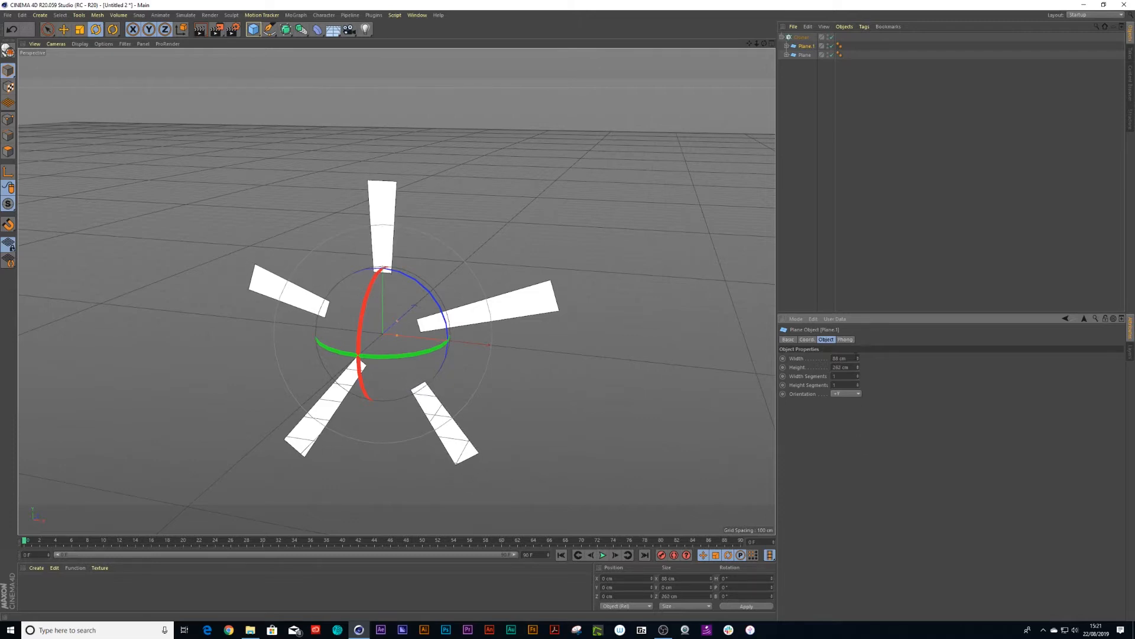
pyautogui.click(785, 46)
pyautogui.click(806, 55)
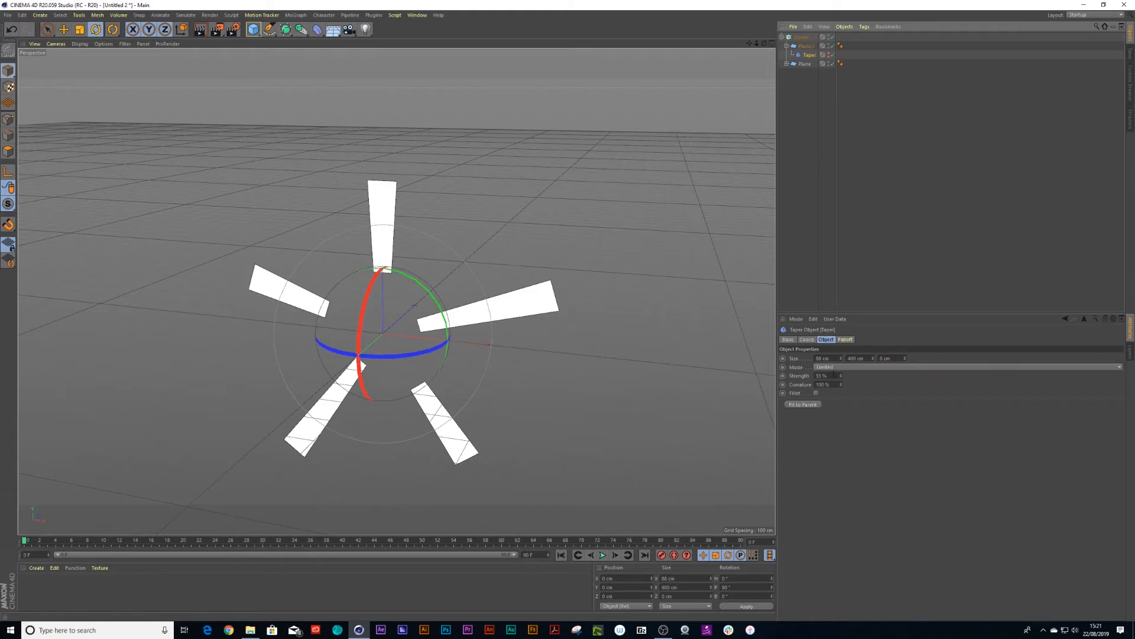
pyautogui.moveTo(841, 376); pyautogui.dragTo(841, 358)
pyautogui.hotkey('ctrl', 'z')
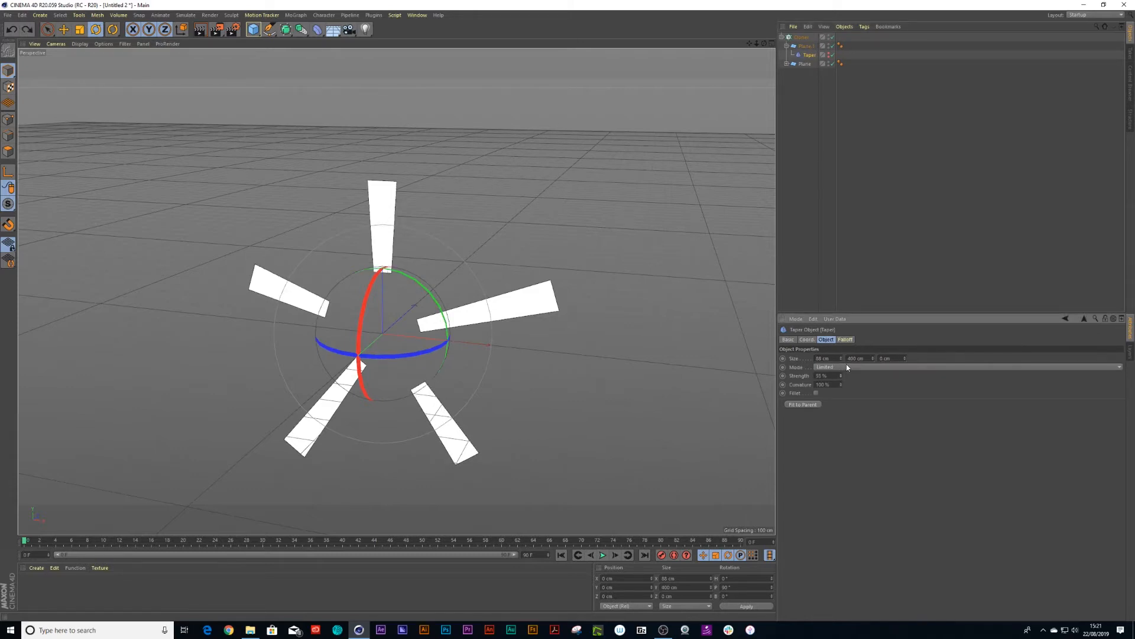
# Set the Cloner's count to 7
pyautogui.click(801, 37)
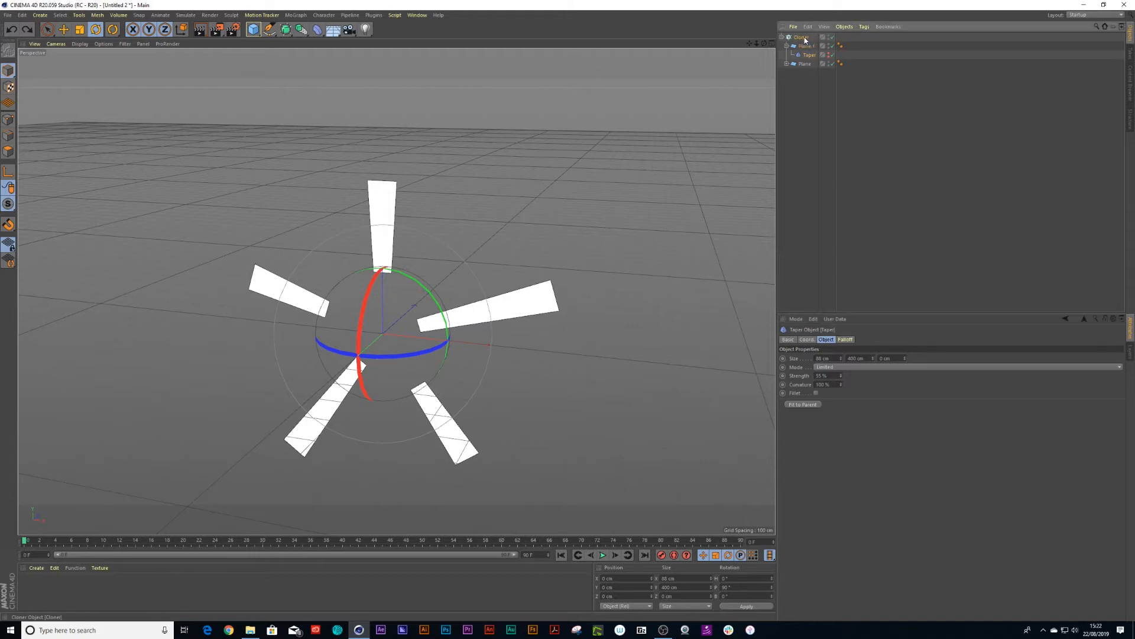
pyautogui.moveTo(855, 399); pyautogui.dragTo(857, 400)
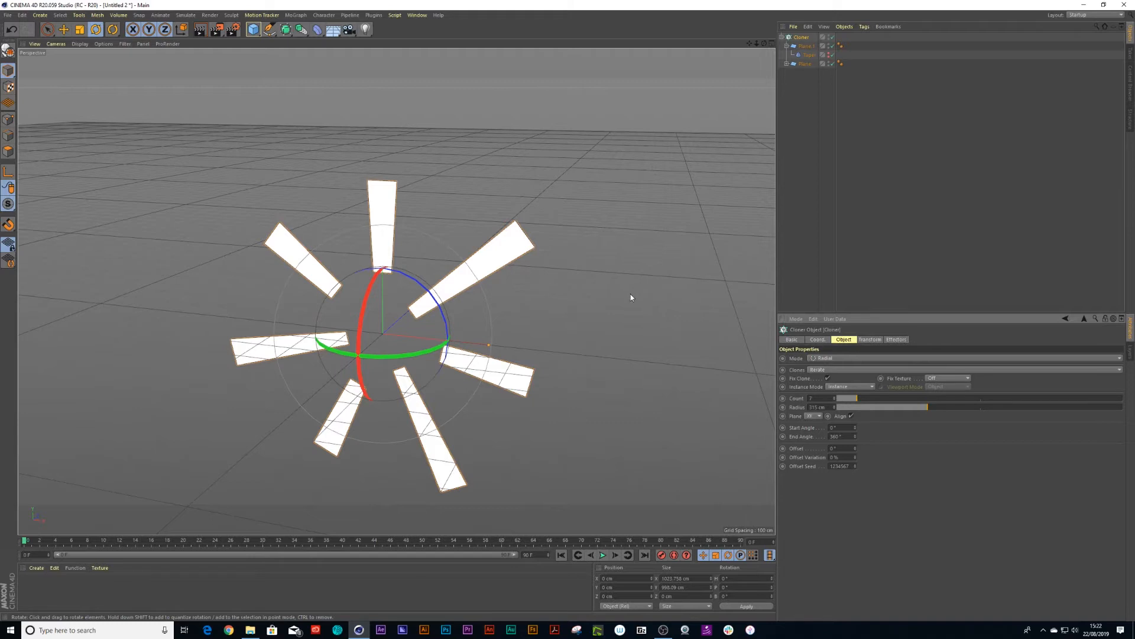
pyautogui.keyDown('alt'); pyautogui.moveTo(553, 318); pyautogui.dragTo(563, 303); pyautogui.keyUp('alt')
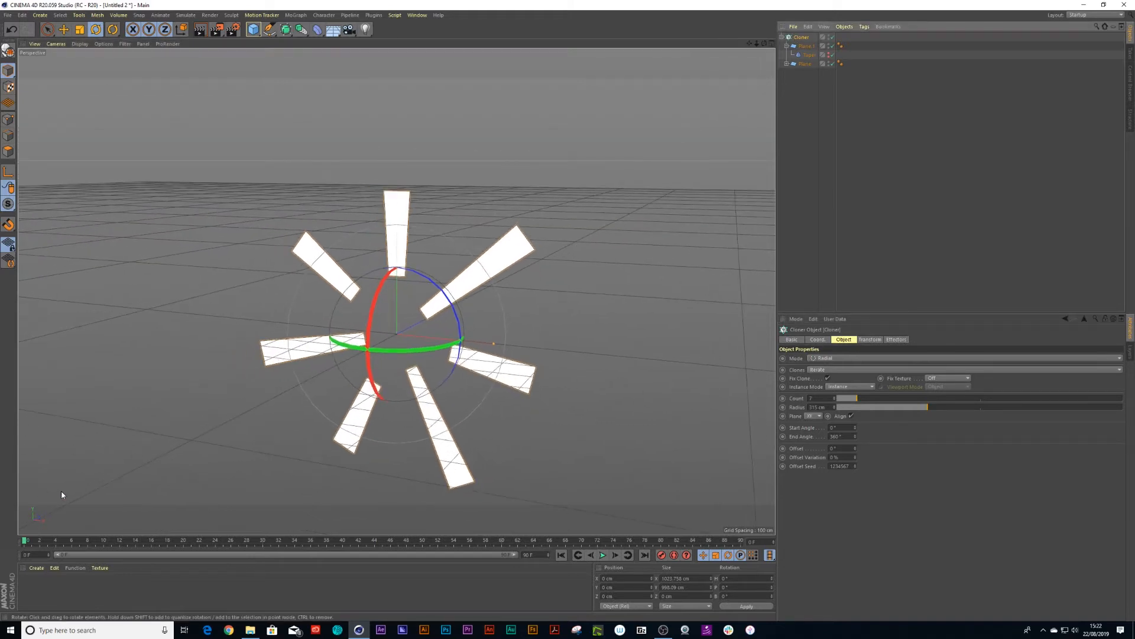
# Keyframe the Cloner's radius at frame 0 and a much larger radius at frame 15
pyautogui.click(819, 339)
pyautogui.click(842, 340)
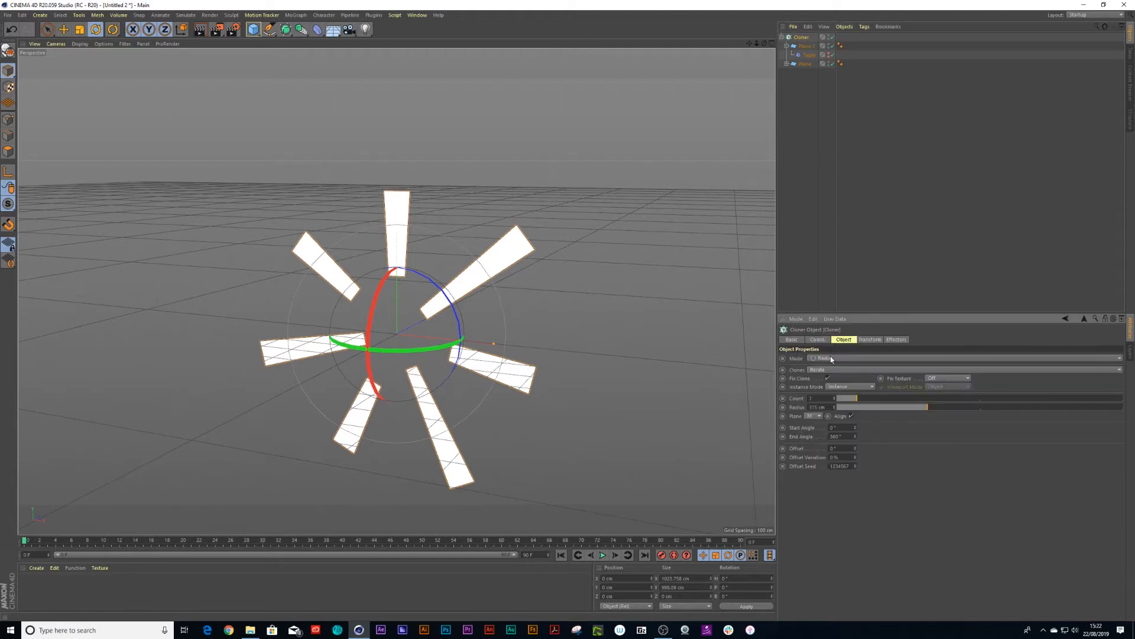
pyautogui.click(782, 407)
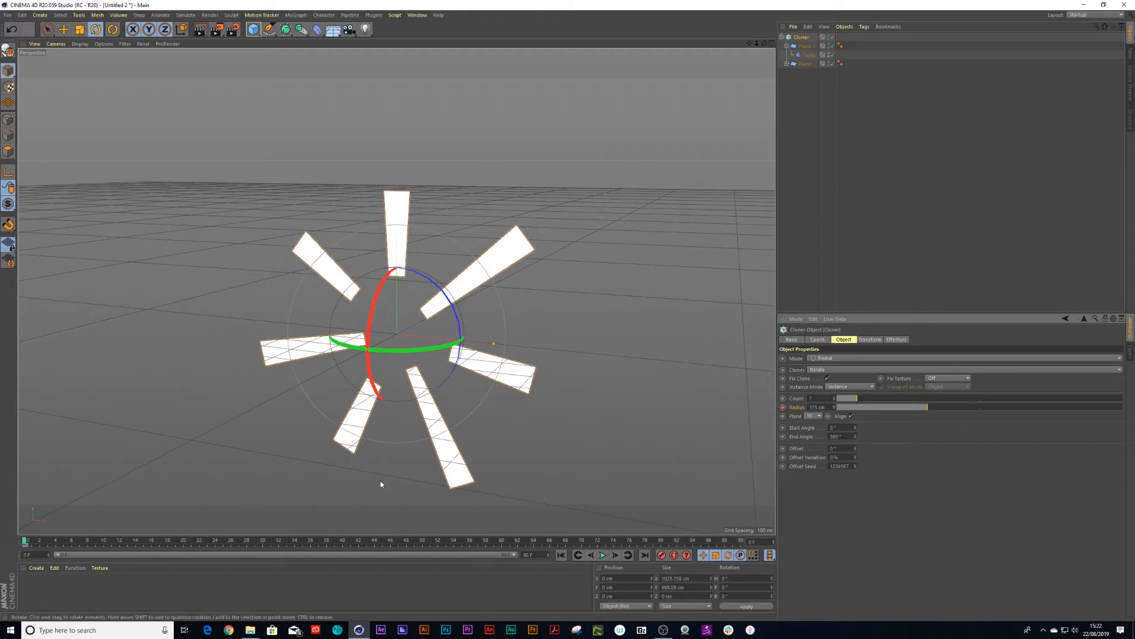
pyautogui.moveTo(24, 541); pyautogui.dragTo(142, 547)
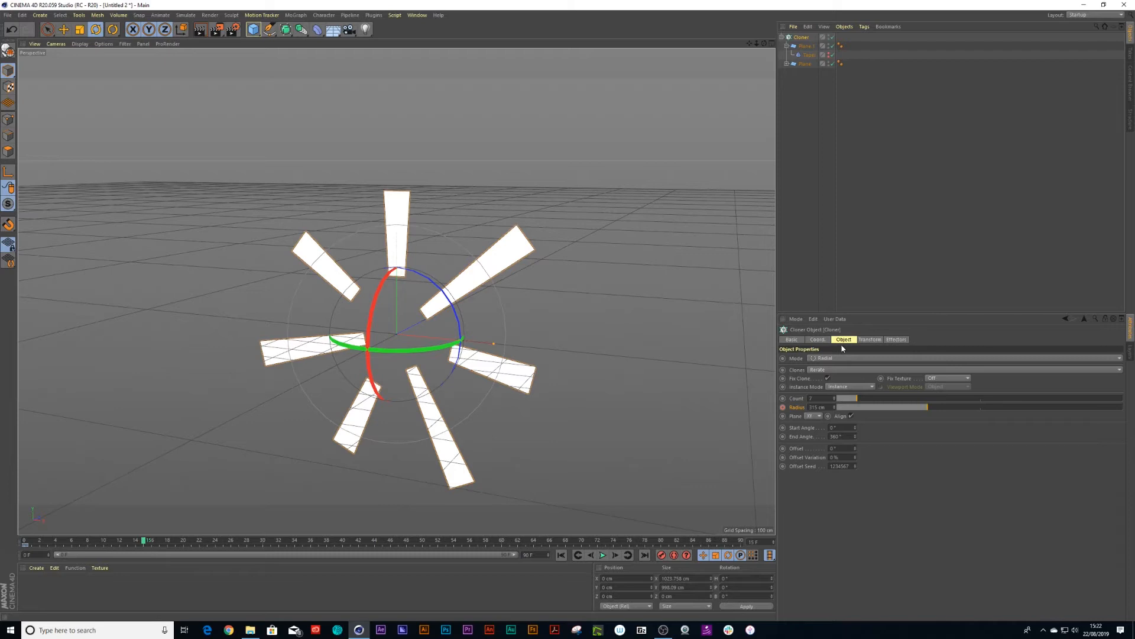
pyautogui.moveTo(926, 409); pyautogui.dragTo(1134, 407)
pyautogui.click(782, 407)
# Play and scrub through the Cloner's radius animation from frame 0 to check the outward motion
pyautogui.moveTo(139, 547); pyautogui.dragTo(5, 545)
pyautogui.press('F8')
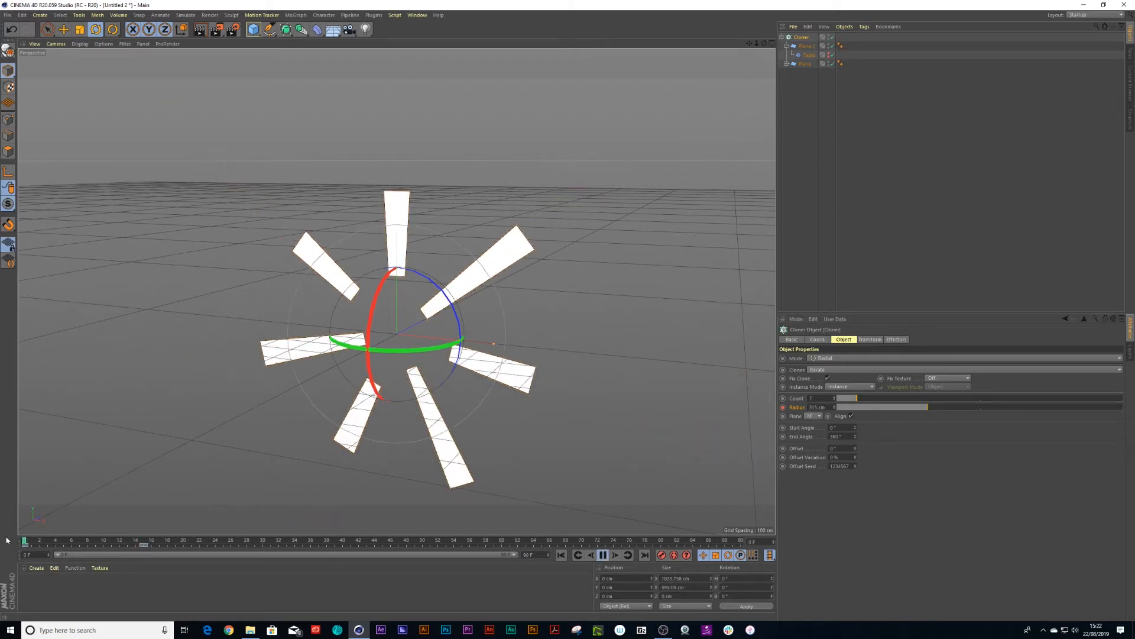
pyautogui.click(59, 543)
pyautogui.click(63, 544)
pyautogui.moveTo(63, 545)
pyautogui.mouseDown()
pyautogui.moveTo(144, 542)
pyautogui.moveTo(25, 542)
pyautogui.mouseUp()
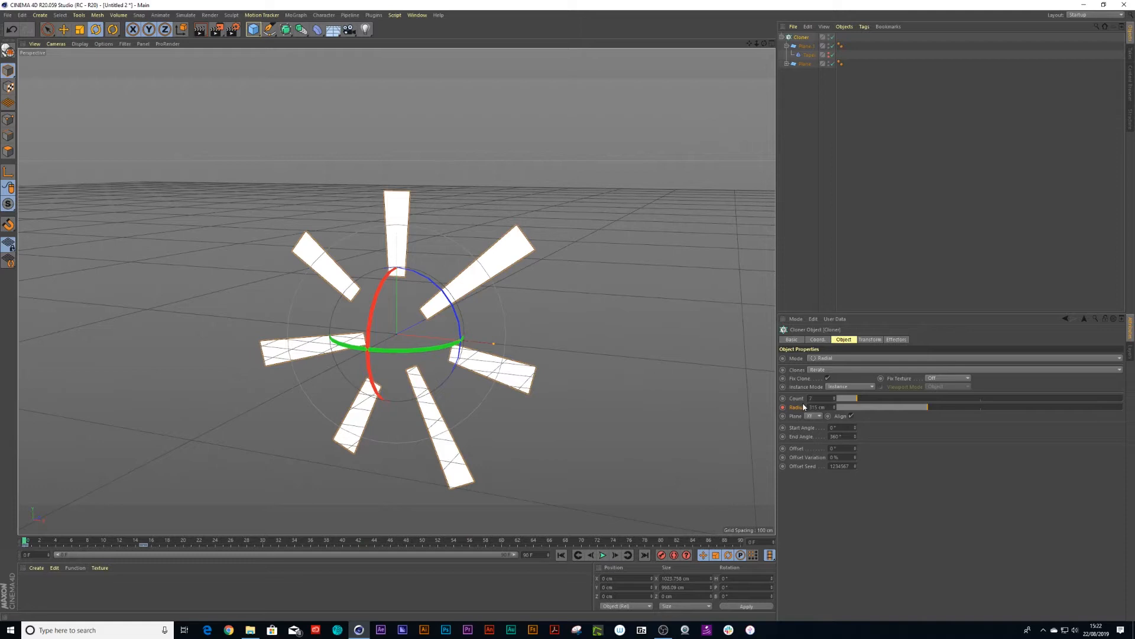
# Keyframe the width and height of the shorter Plane.1 at frame 0
pyautogui.click(806, 47)
pyautogui.keyDown('shift'); pyautogui.click(804, 64); pyautogui.keyUp('shift')
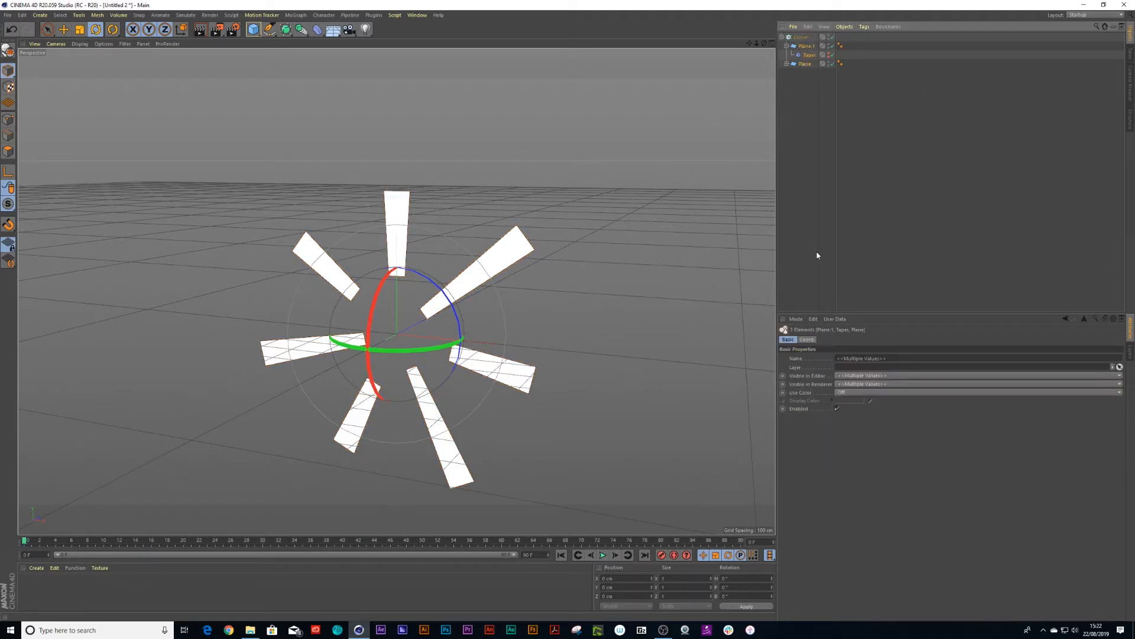
pyautogui.click(804, 47)
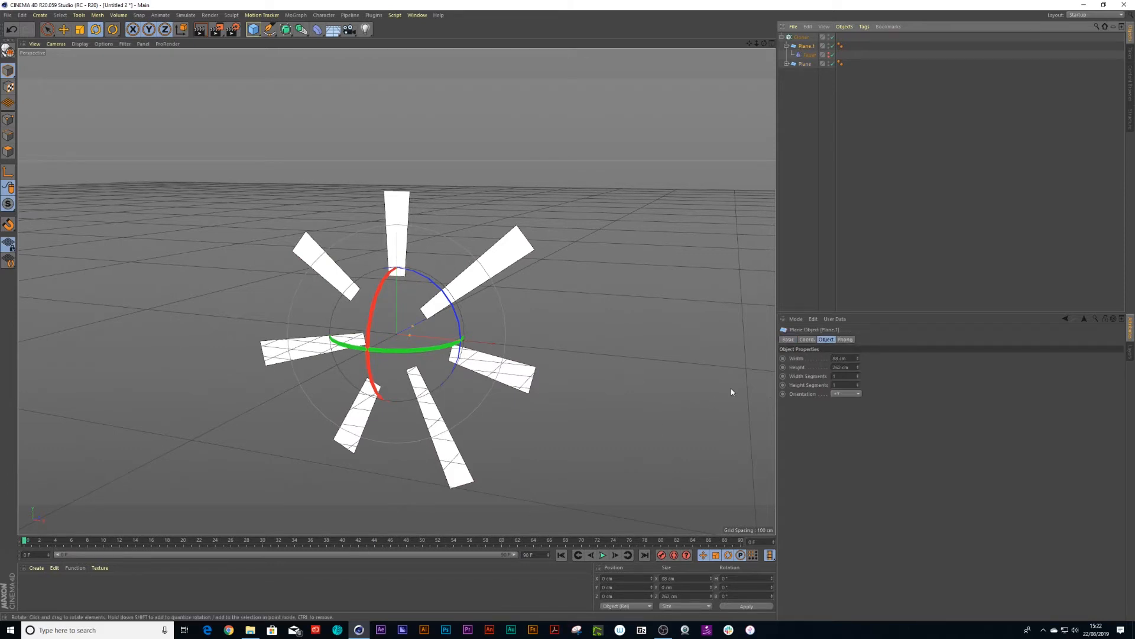
pyautogui.click(783, 358)
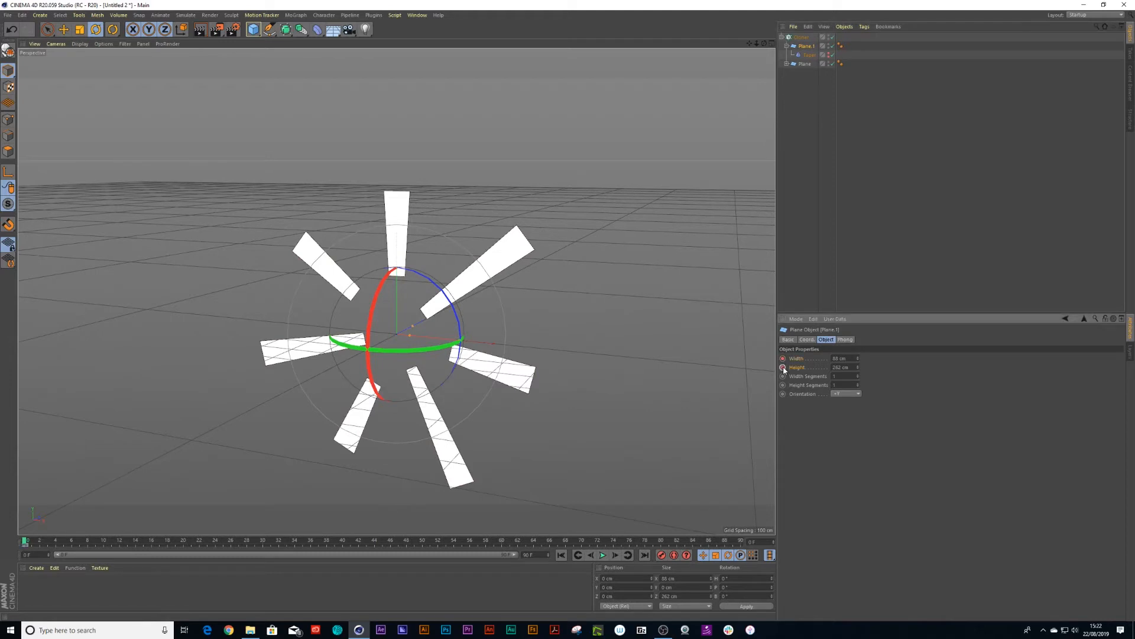
# Keyframe Plane.1's current width and height at frame 15 and go back to frame 0
pyautogui.moveTo(25, 541)
pyautogui.mouseDown()
pyautogui.moveTo(158, 542)
pyautogui.moveTo(146, 549)
pyautogui.mouseUp()
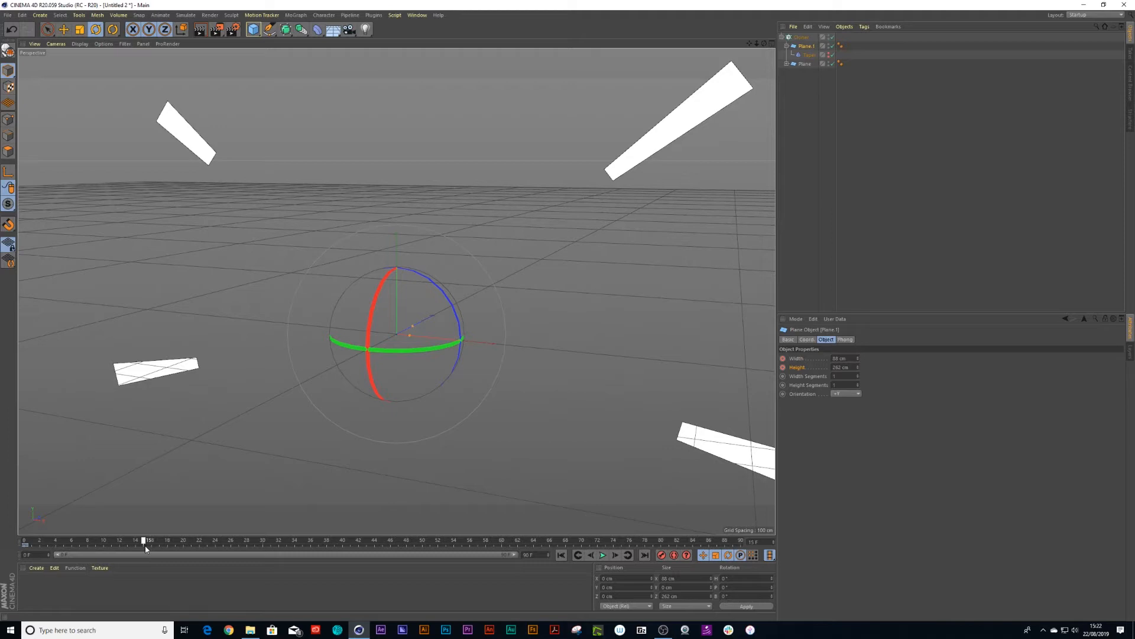
pyautogui.keyDown('ctrl'); pyautogui.click(783, 359); pyautogui.keyUp('ctrl')
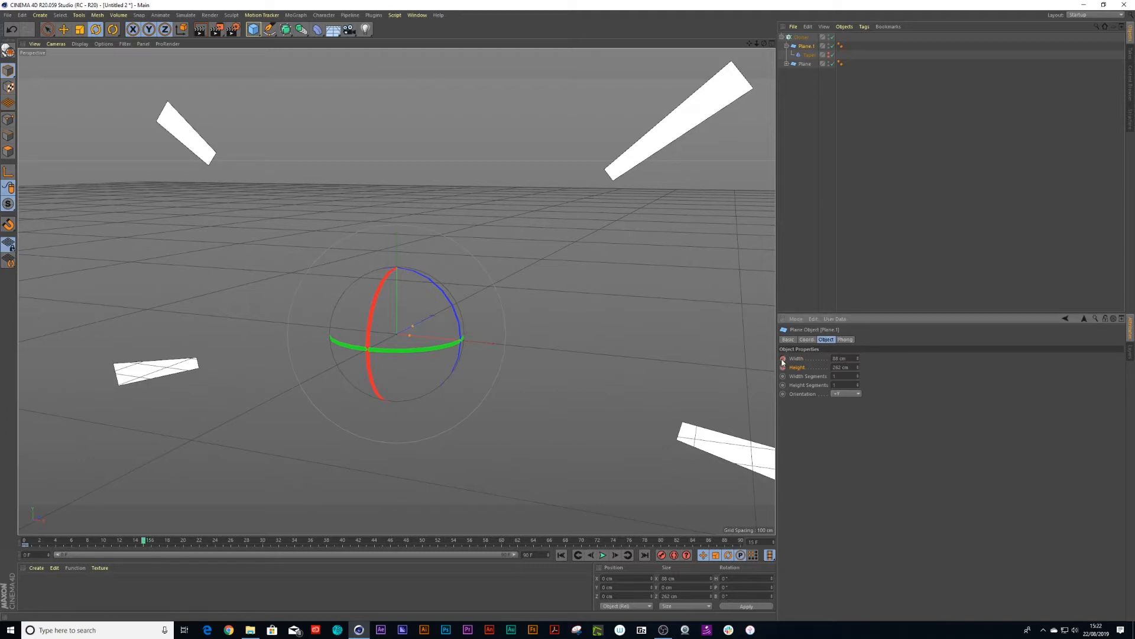
pyautogui.keyDown('ctrl'); pyautogui.click(782, 368); pyautogui.keyUp('ctrl')
pyautogui.moveTo(144, 542); pyautogui.dragTo(24, 541)
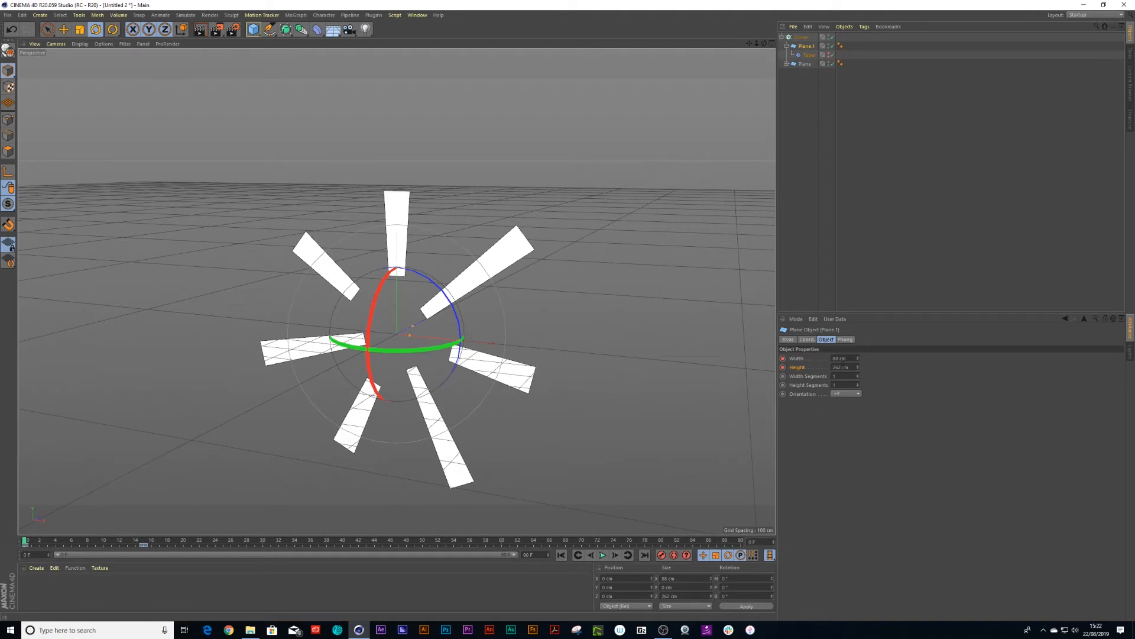
pyautogui.moveTo(847, 359); pyautogui.dragTo(822, 358)
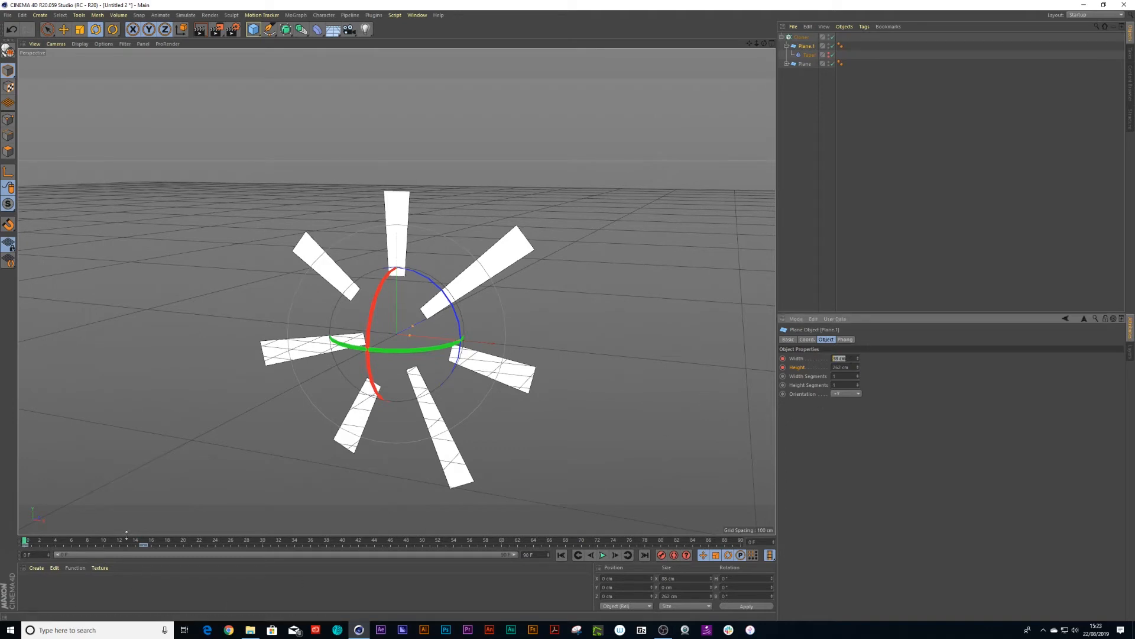
# At frame 15, set Plane.1's width and height to 0 cm and keyframe both
pyautogui.click(144, 542)
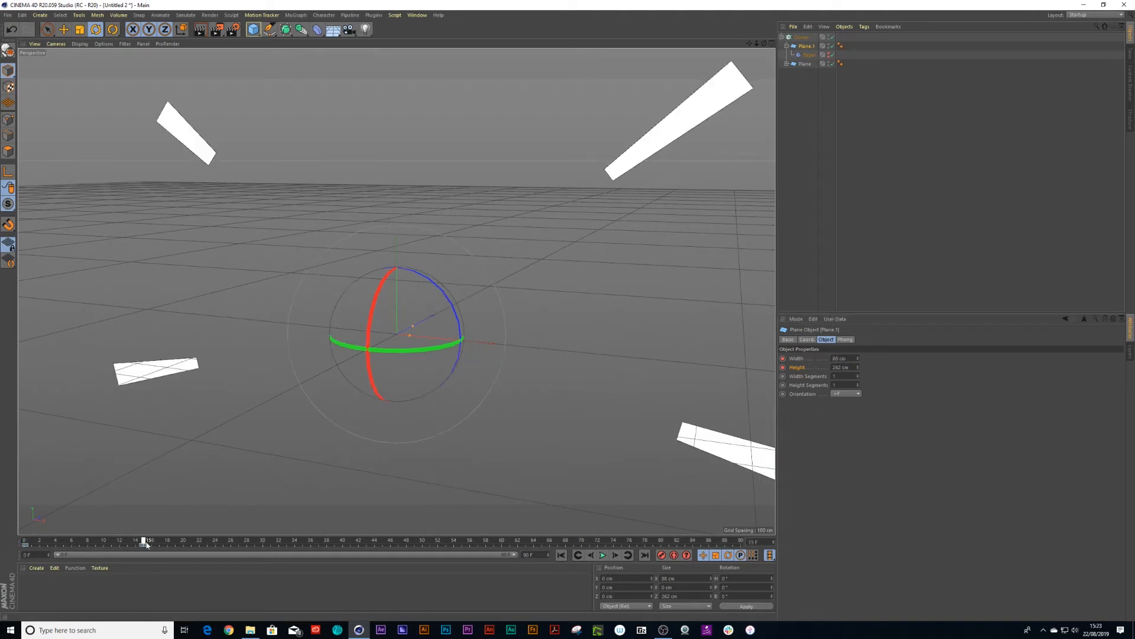
pyautogui.click(851, 357)
pyautogui.write('0')
pyautogui.click(847, 368)
pyautogui.write('0')
pyautogui.press('Return')
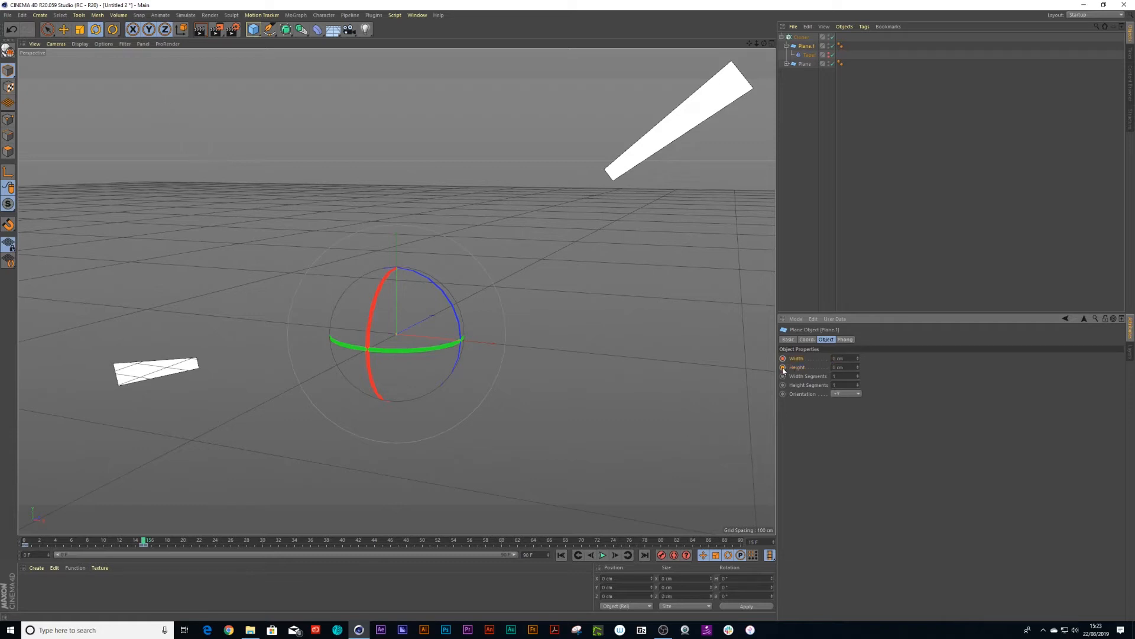
# Return to frame 0 and keyframe the longer Plane's width and height there
pyautogui.moveTo(144, 542); pyautogui.dragTo(25, 545)
pyautogui.click(804, 64)
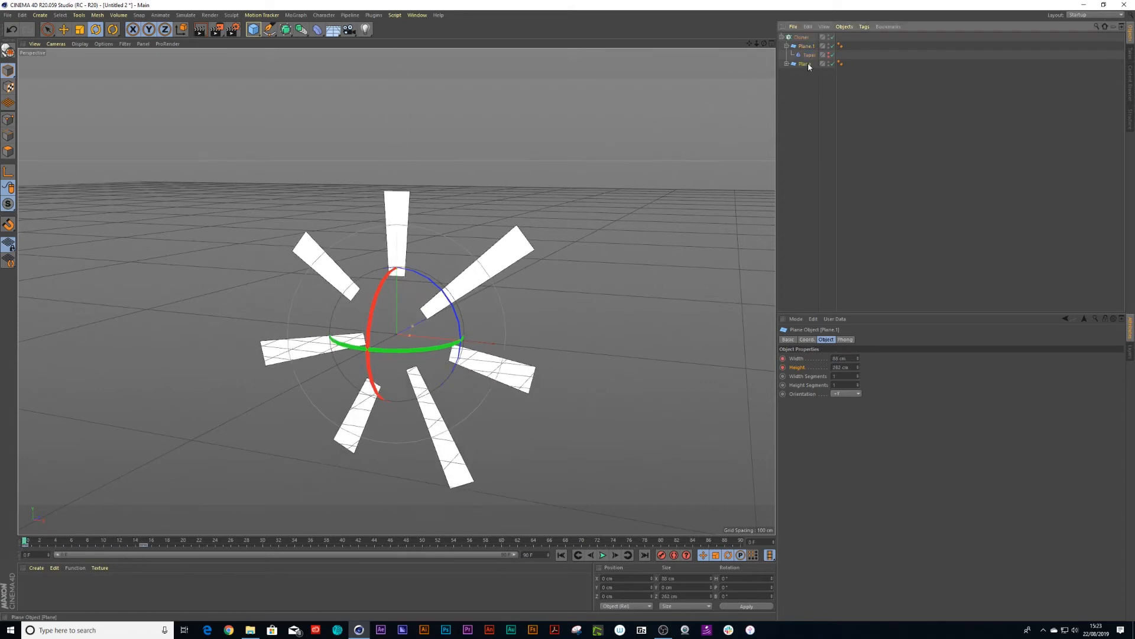
pyautogui.keyDown('ctrl'); pyautogui.click(783, 359); pyautogui.keyUp('ctrl')
pyautogui.keyDown('ctrl'); pyautogui.click(783, 367); pyautogui.keyUp('ctrl')
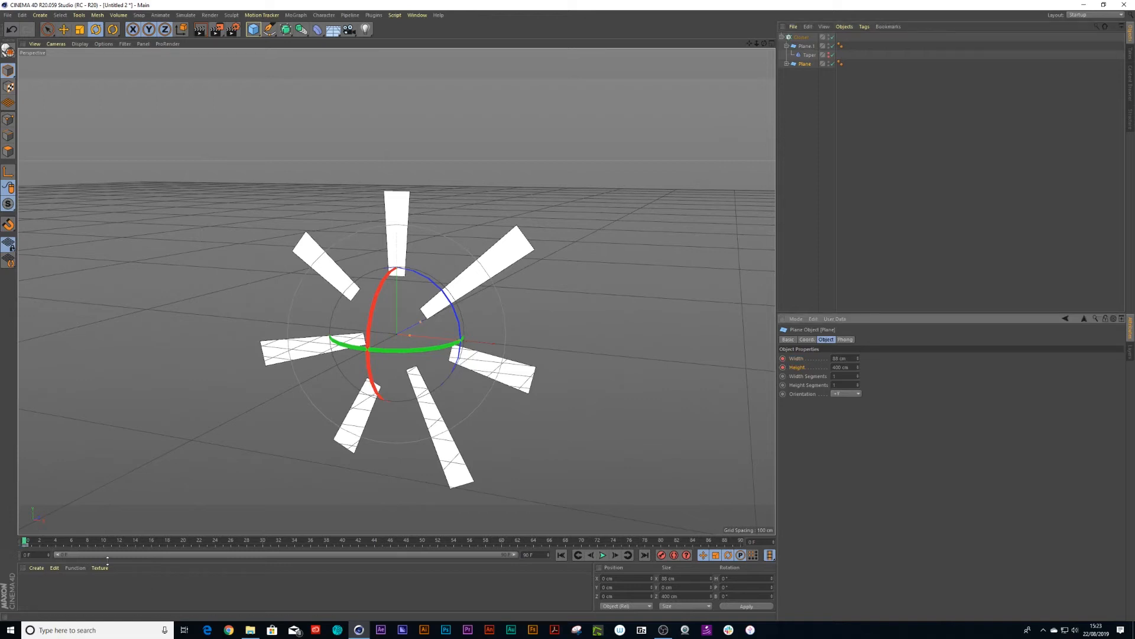
# At frame 15, set the longer Plane's width and height to 0 cm and keyframe both
pyautogui.moveTo(26, 544); pyautogui.dragTo(143, 545)
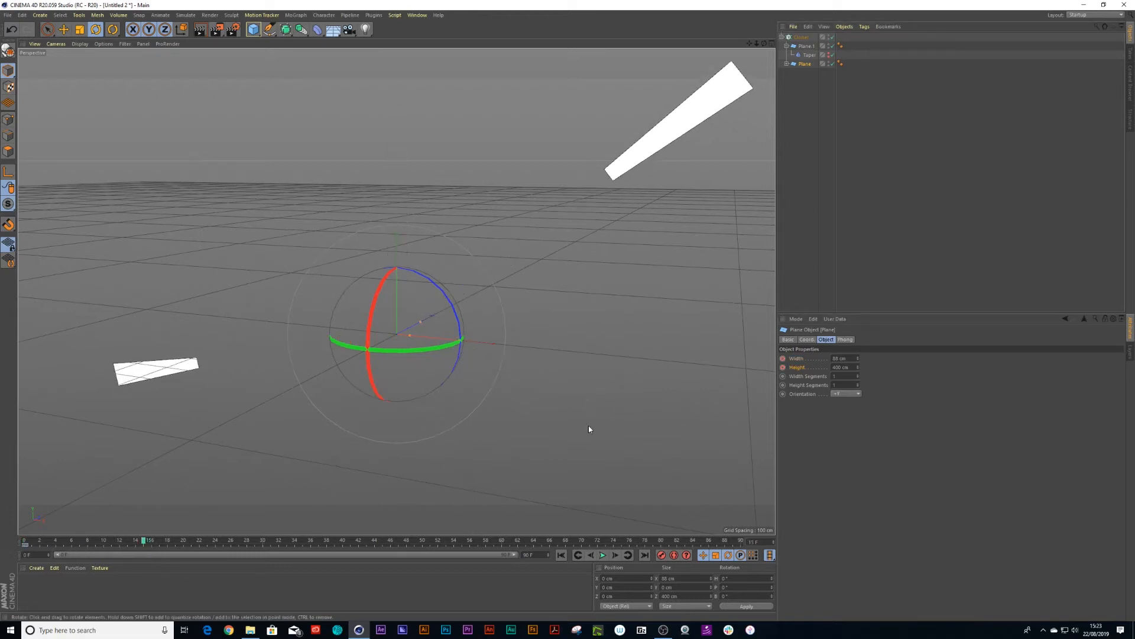
pyautogui.moveTo(855, 358); pyautogui.dragTo(828, 361)
pyautogui.write('0')
pyautogui.press('Tab')
pyautogui.write('0')
pyautogui.click(782, 359)
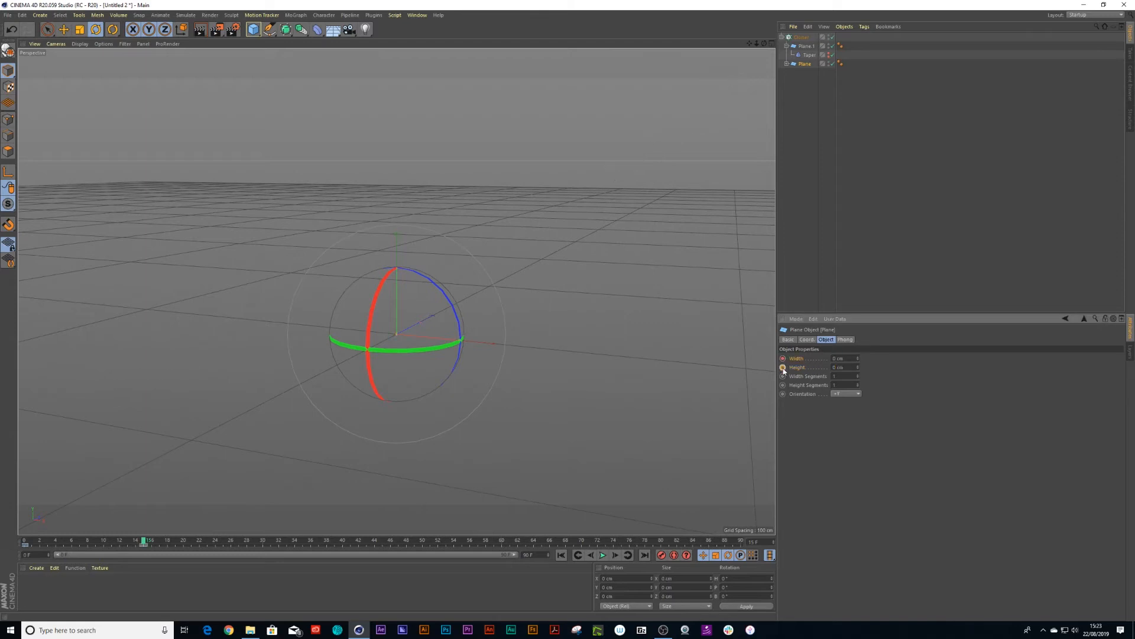
# Keyframe the longer Plane's height at frame 15 and play the burst animation back from the start
pyautogui.click(783, 368)
pyautogui.hotkey('shift', 'f')
pyautogui.press('F8')
pyautogui.click(601, 554)
pyautogui.moveTo(106, 543); pyautogui.dragTo(21, 541)
pyautogui.press('F8')
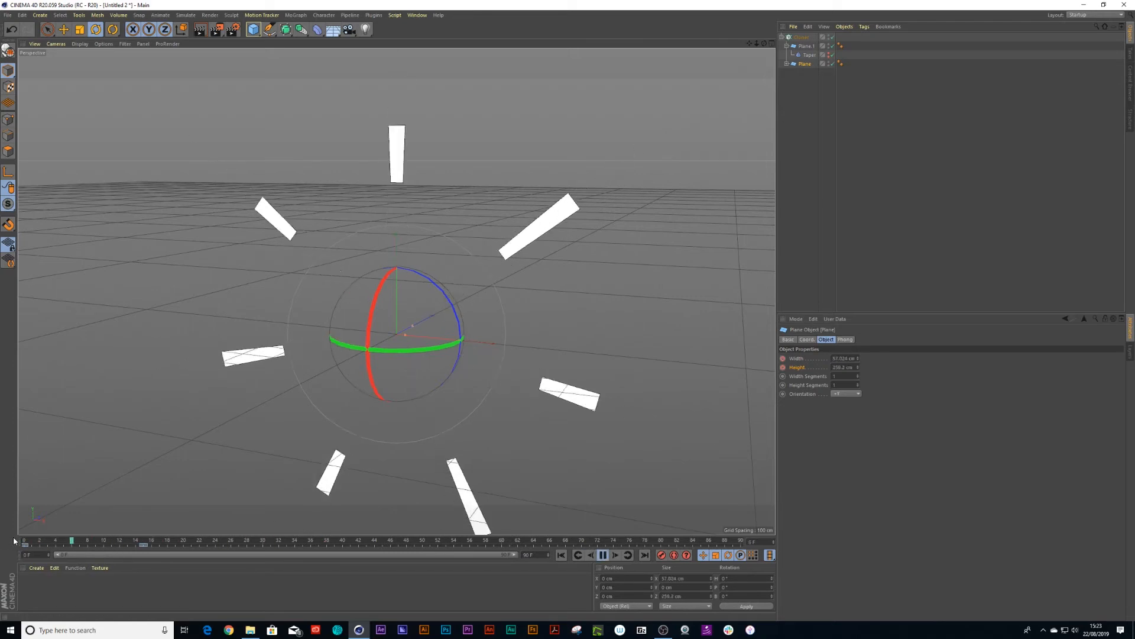
pyautogui.click(601, 554)
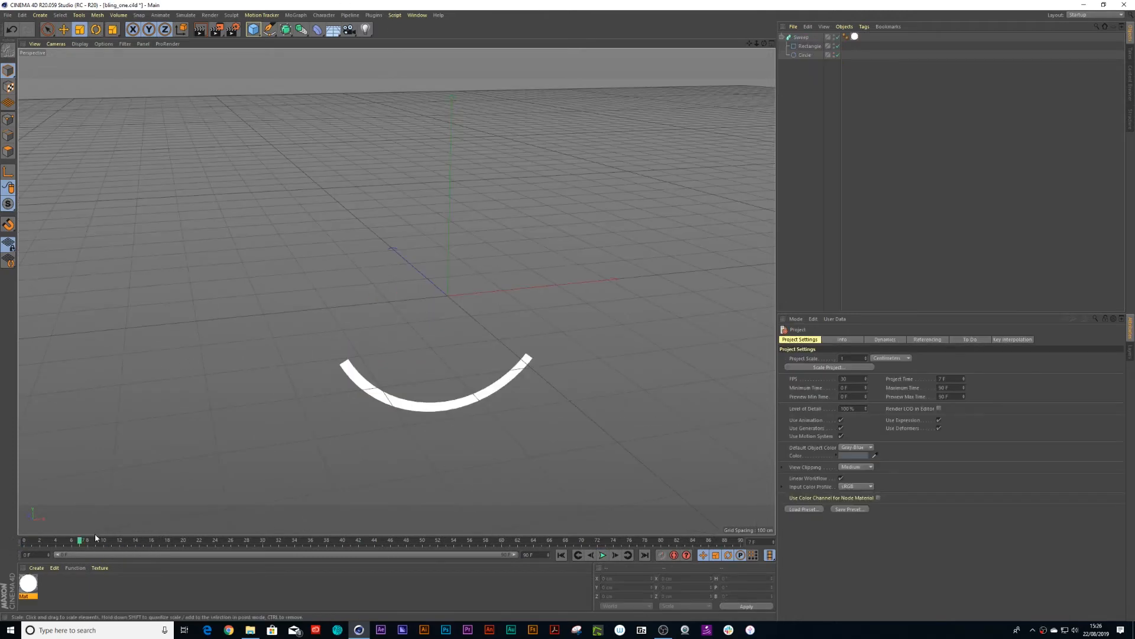
# Copy the Sweep arc from the bling_one.c4d scene and paste it into the open Sword_Textures scene
pyautogui.moveTo(81, 543)
pyautogui.mouseDown()
pyautogui.moveTo(23, 543)
pyautogui.moveTo(87, 542)
pyautogui.mouseUp()
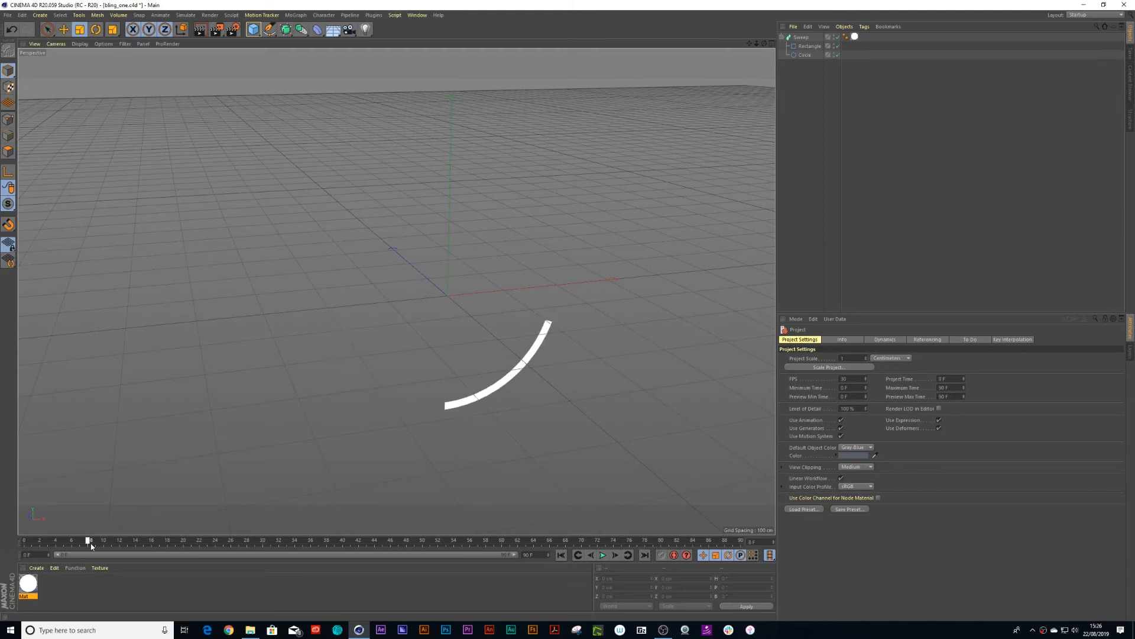
pyautogui.click(417, 16)
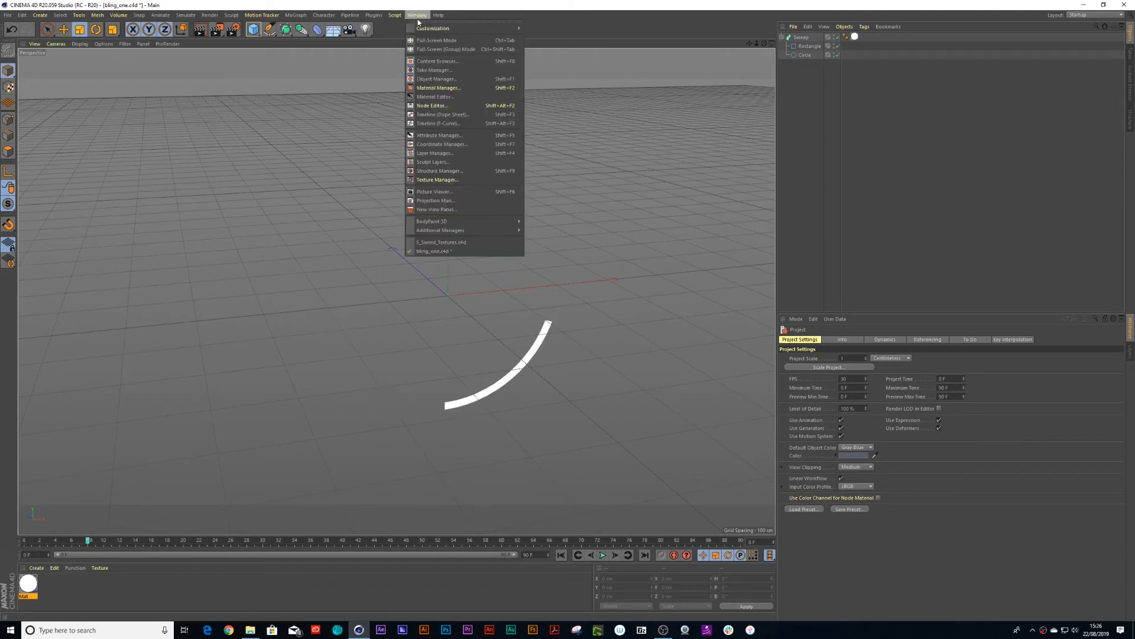
pyautogui.click(431, 251)
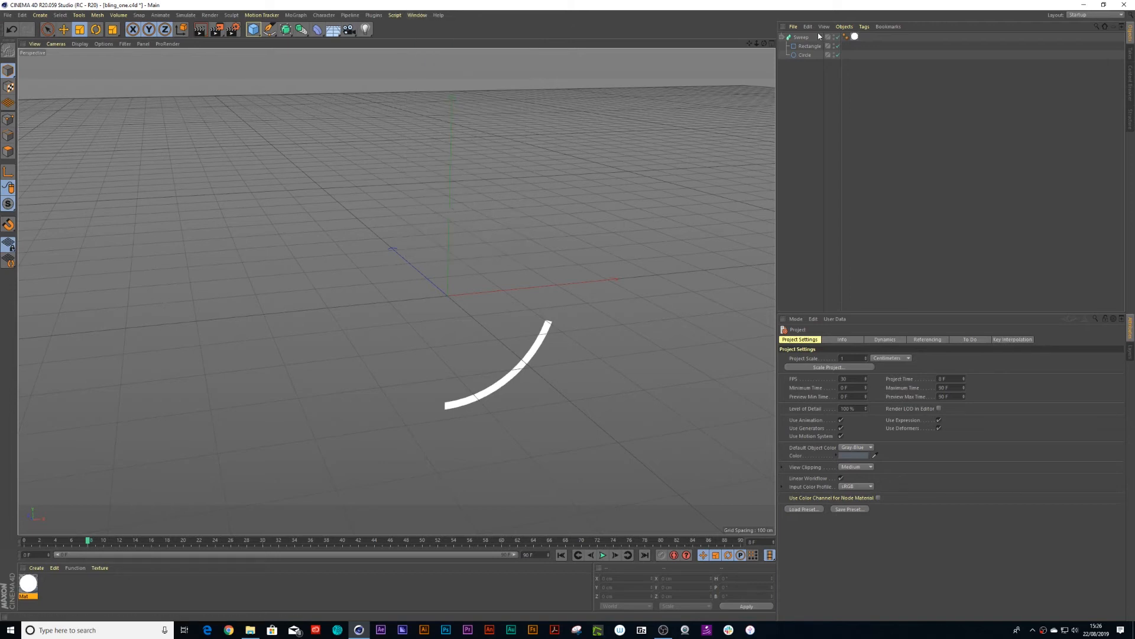
pyautogui.click(800, 37)
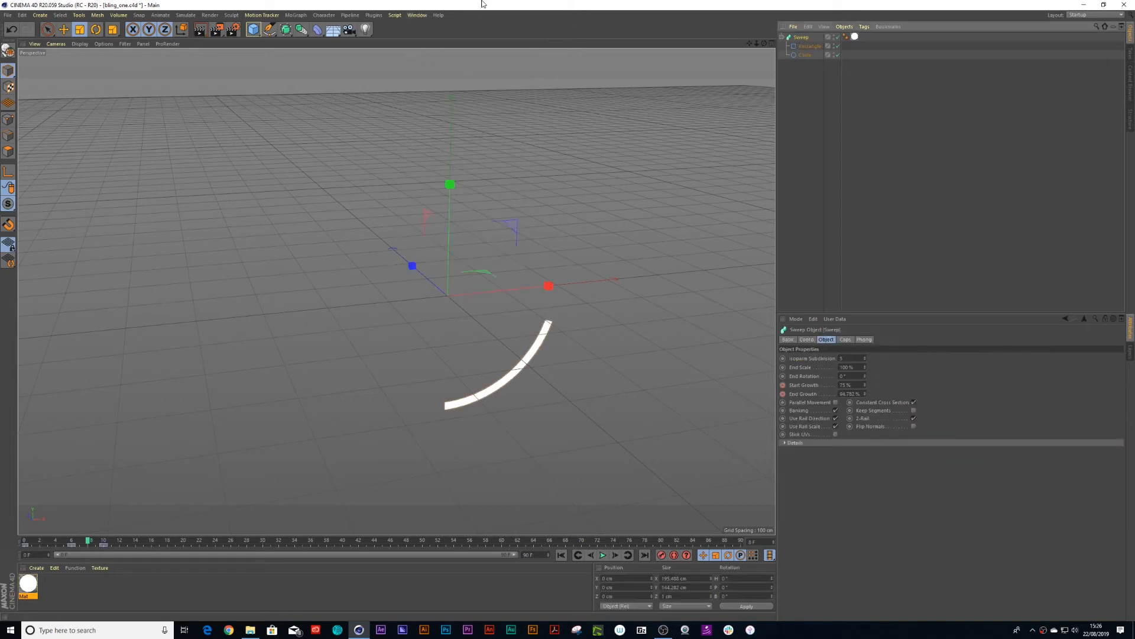
pyautogui.click(417, 14)
pyautogui.click(447, 242)
pyautogui.click(806, 36)
pyautogui.hotkey('ctrl', 'v')
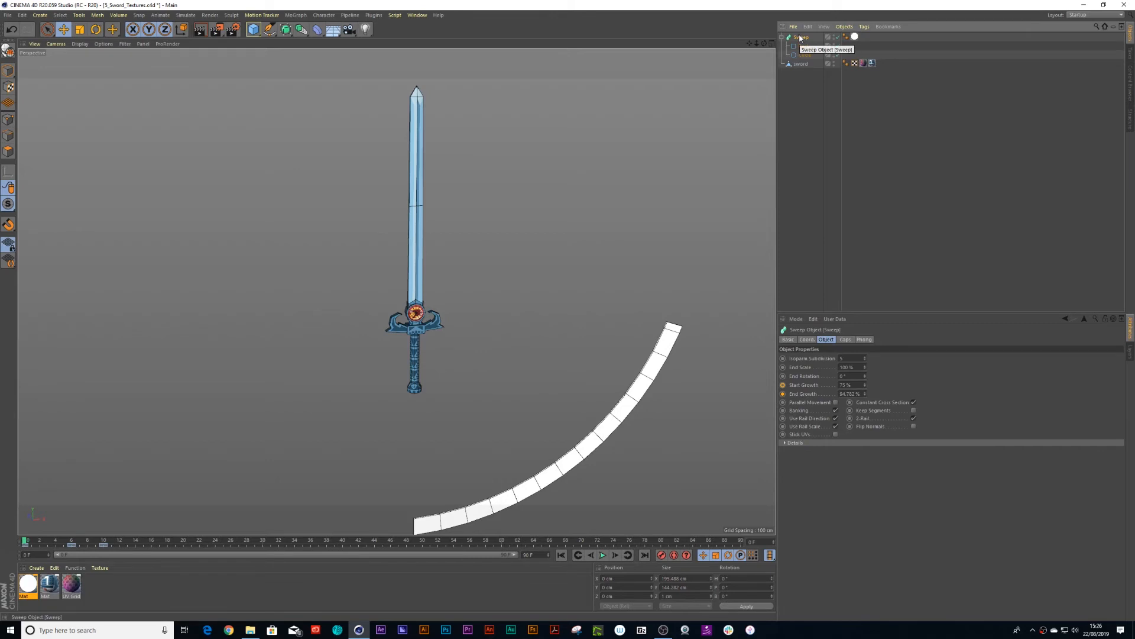
# Group the pasted Sweep in a null and name the null "bling"
pyautogui.hotkey('alt', 'g')
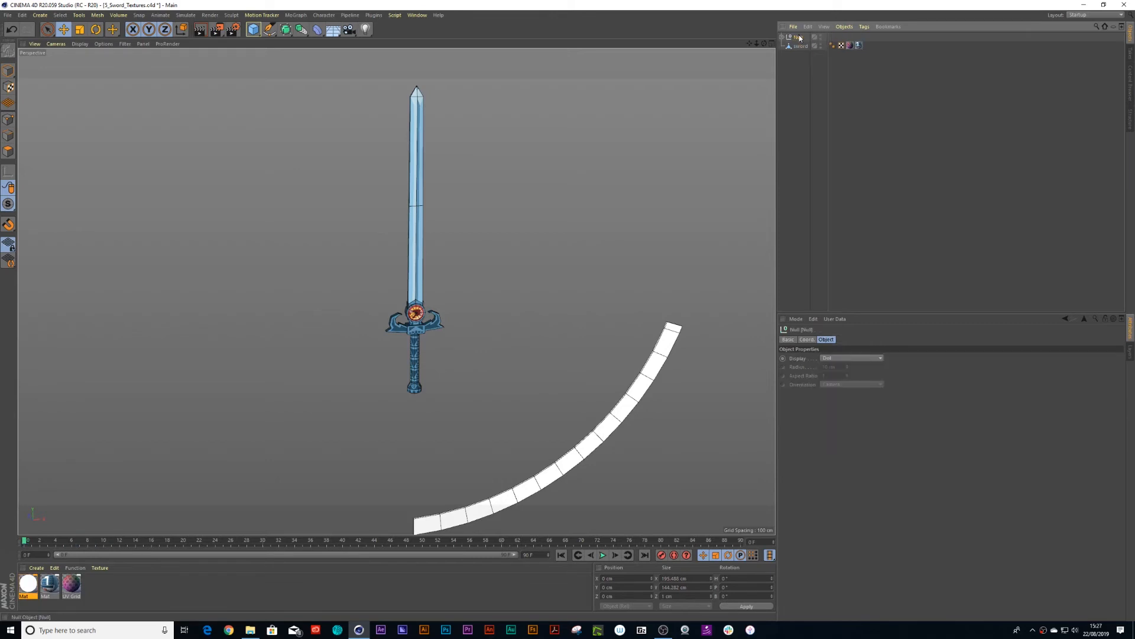
pyautogui.doubleClick(798, 37)
pyautogui.write('bling')
pyautogui.press('Return')
# Scale the bling null down so the arc is only slightly wider than the sword's guard
pyautogui.keyDown('alt'); pyautogui.moveTo(481, 367); pyautogui.dragTo(451, 390, button='right'); pyautogui.keyUp('alt')
pyautogui.keyDown('alt'); pyautogui.moveTo(487, 353); pyautogui.dragTo(733, 296, button='right'); pyautogui.keyUp('alt')
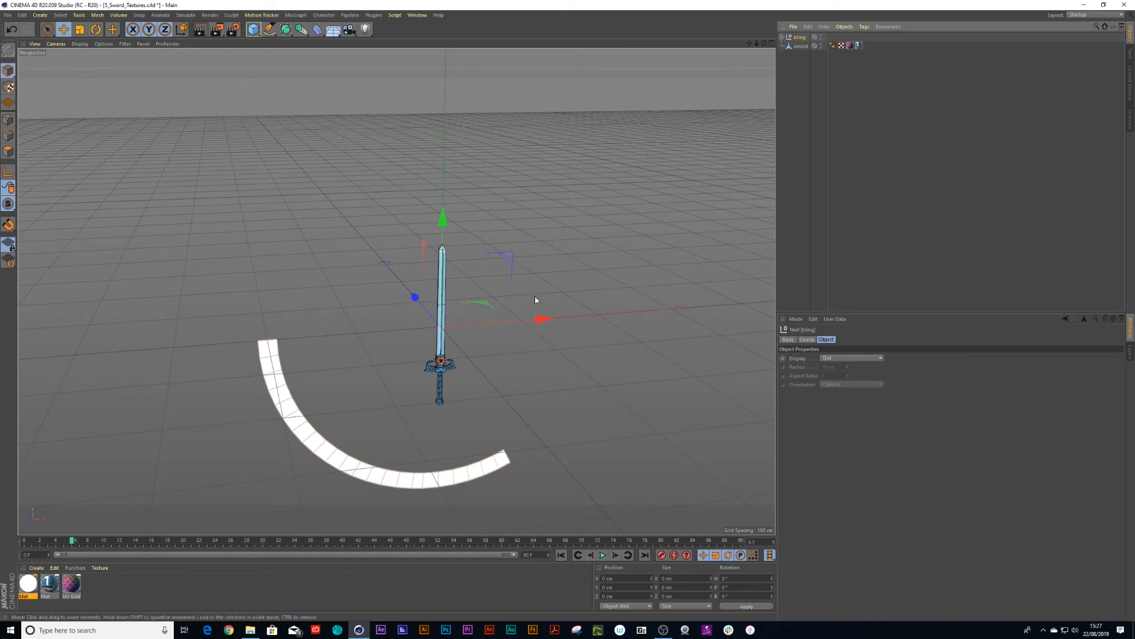
pyautogui.press('t')
pyautogui.moveTo(557, 263); pyautogui.dragTo(395, 377)
pyautogui.press('space')
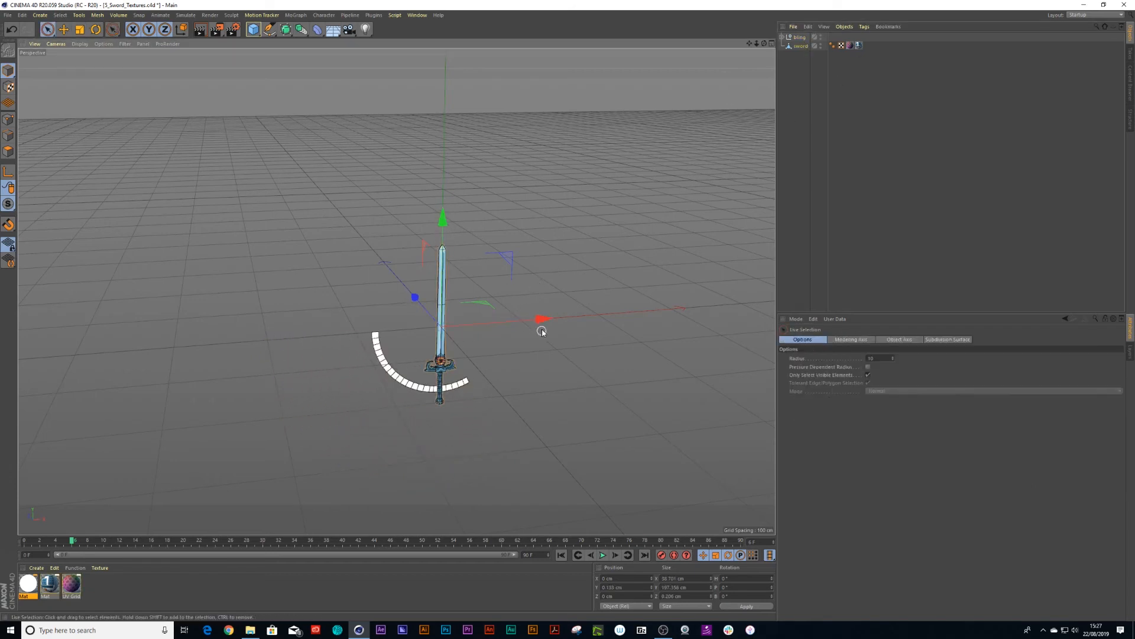
# Move the sword away from the world origin, to about X -216 cm and Z 193 cm
pyautogui.moveTo(540, 319); pyautogui.dragTo(360, 332)
pyautogui.keyDown('alt'); pyautogui.moveTo(266, 333); pyautogui.dragTo(242, 342); pyautogui.keyUp('alt')
pyautogui.moveTo(172, 293); pyautogui.dragTo(148, 244)
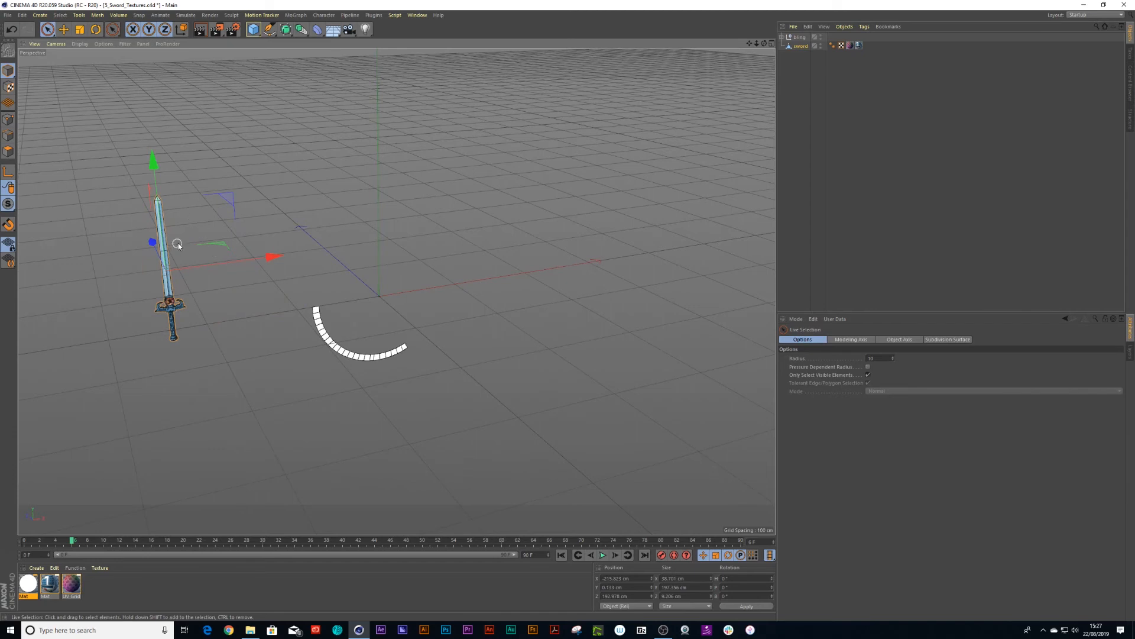
# Rotate the sword to a tilted pose with a heading of about 22° and a pitch of about -29°, and deselect it
pyautogui.press('r')
pyautogui.moveTo(197, 209); pyautogui.dragTo(221, 226)
pyautogui.moveTo(186, 278); pyautogui.dragTo(205, 228)
pyautogui.keyDown('alt'); pyautogui.moveTo(249, 294); pyautogui.dragTo(432, 303, button='middle'); pyautogui.keyUp('alt')
pyautogui.keyDown('alt'); pyautogui.moveTo(286, 312); pyautogui.dragTo(355, 296, button='right'); pyautogui.keyUp('alt')
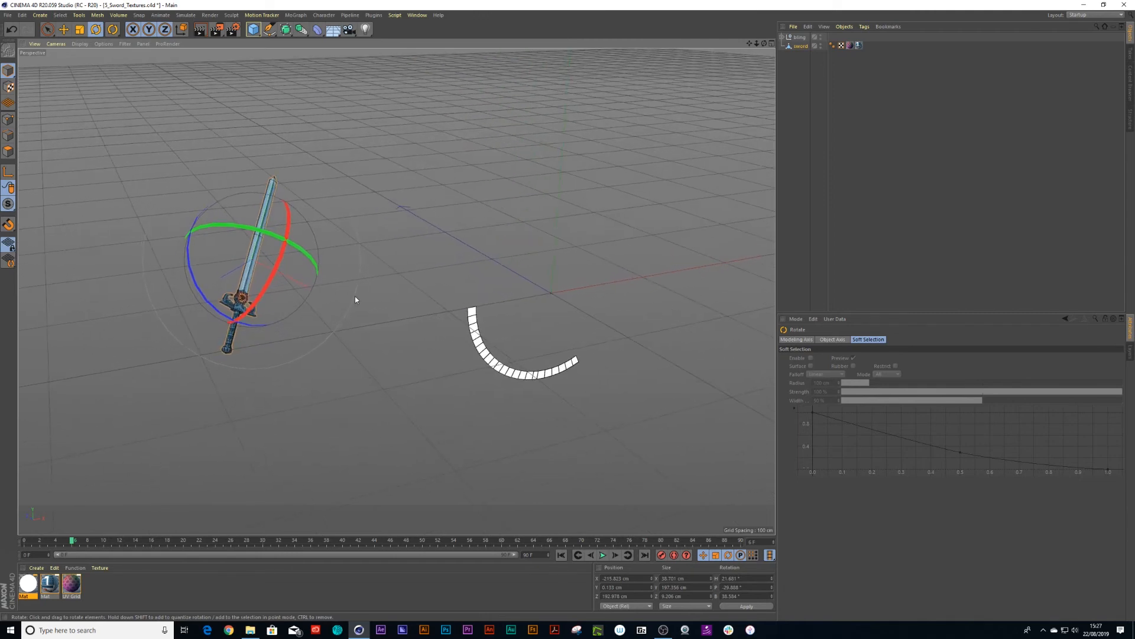
pyautogui.click(406, 289)
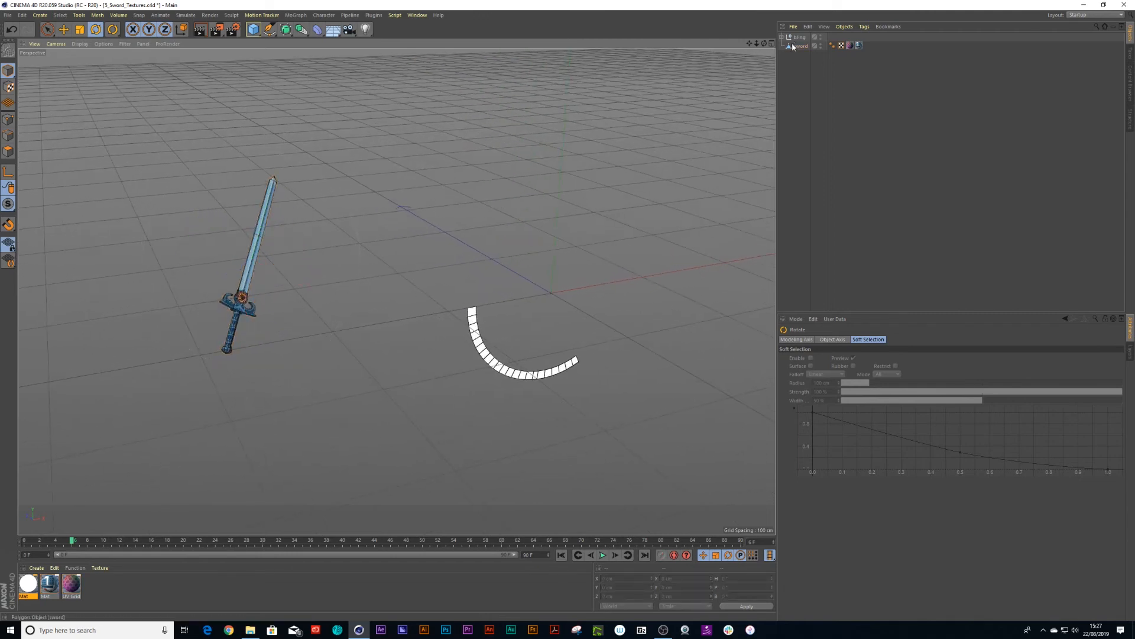
# Parent the bling null to the sword and set its X, Y and Z position to 0 cm
pyautogui.moveTo(798, 47)
pyautogui.mouseDown()
pyautogui.moveTo(804, 59)
pyautogui.moveTo(803, 44)
pyautogui.mouseUp()
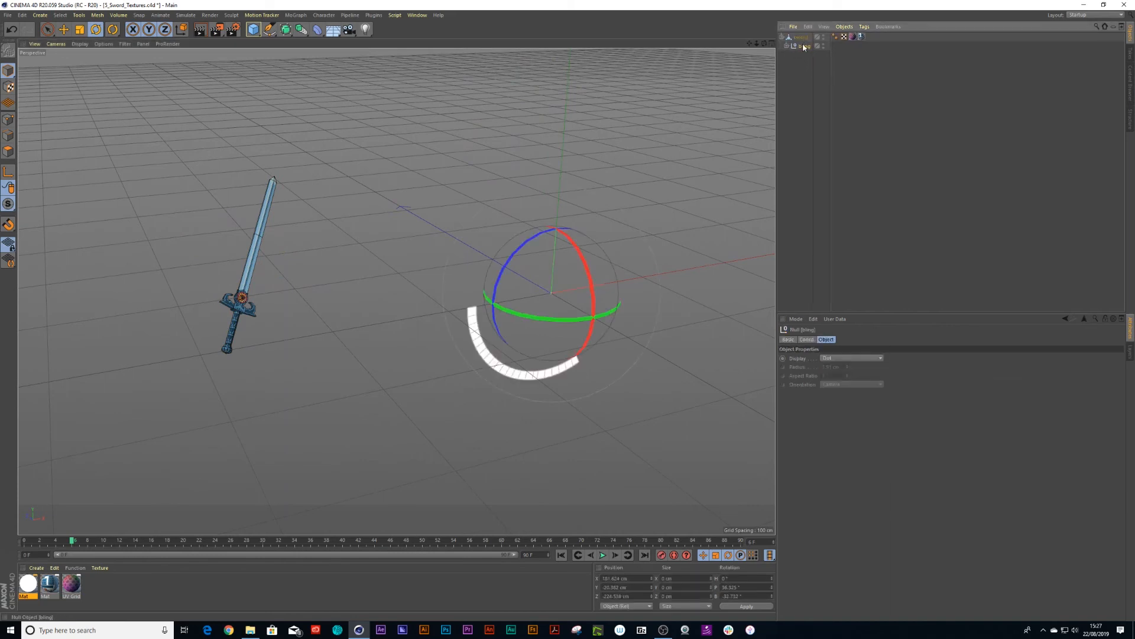
pyautogui.click(807, 340)
pyautogui.click(806, 358)
pyautogui.write('0')
pyautogui.press('Tab')
pyautogui.write('0')
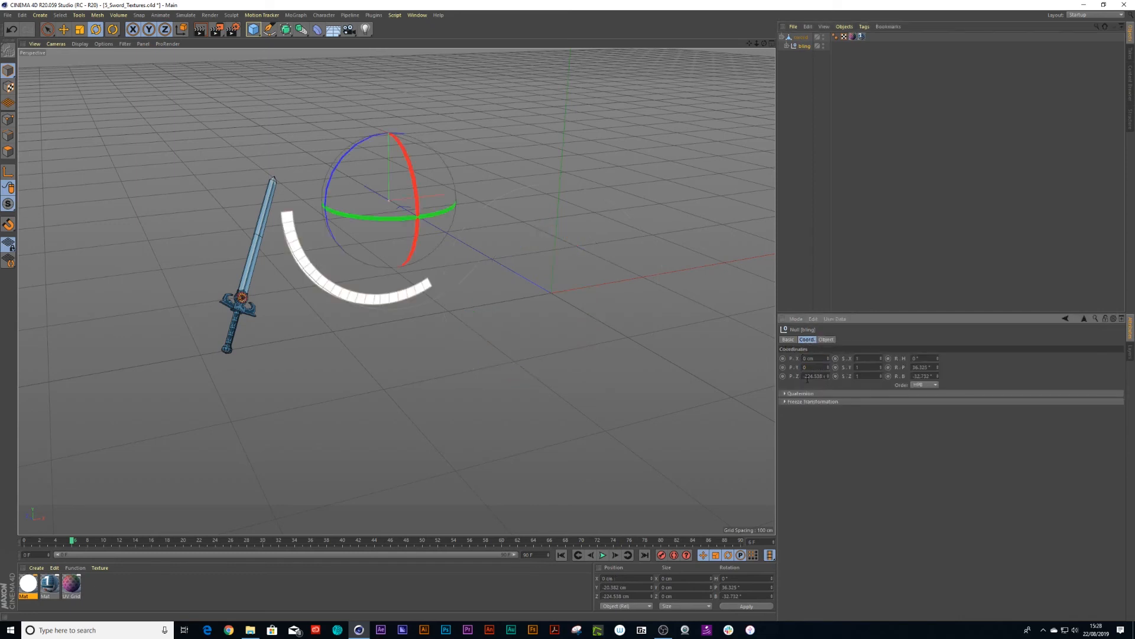
pyautogui.write('0')
# Set the bling null's H, P and B rotation to 0° to align it with the sword
pyautogui.click(929, 359)
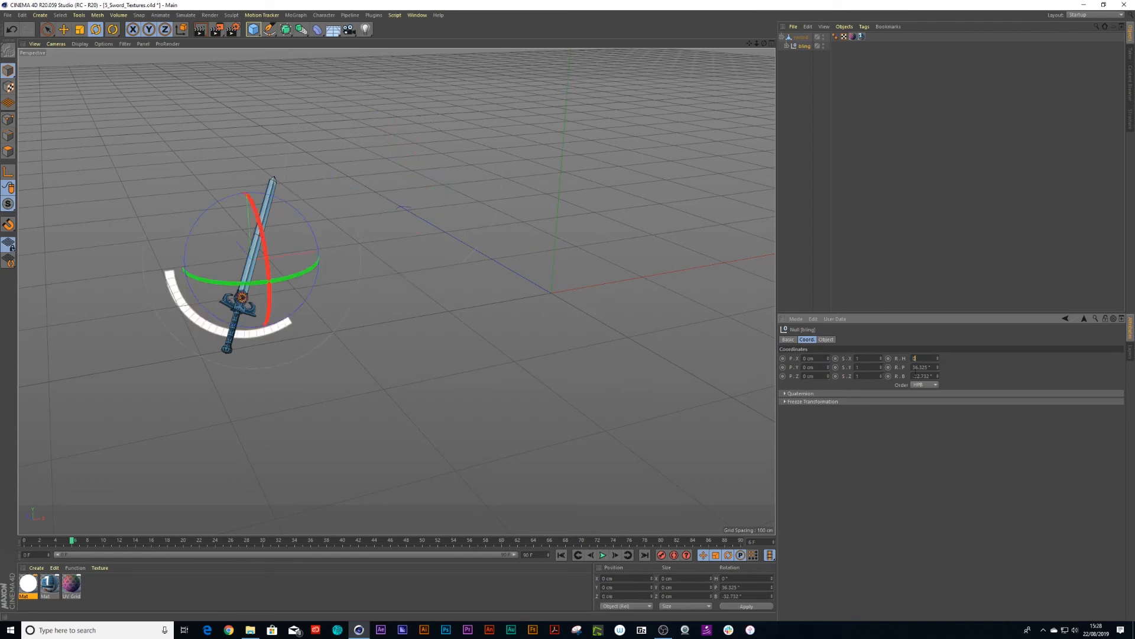
pyautogui.press('Tab')
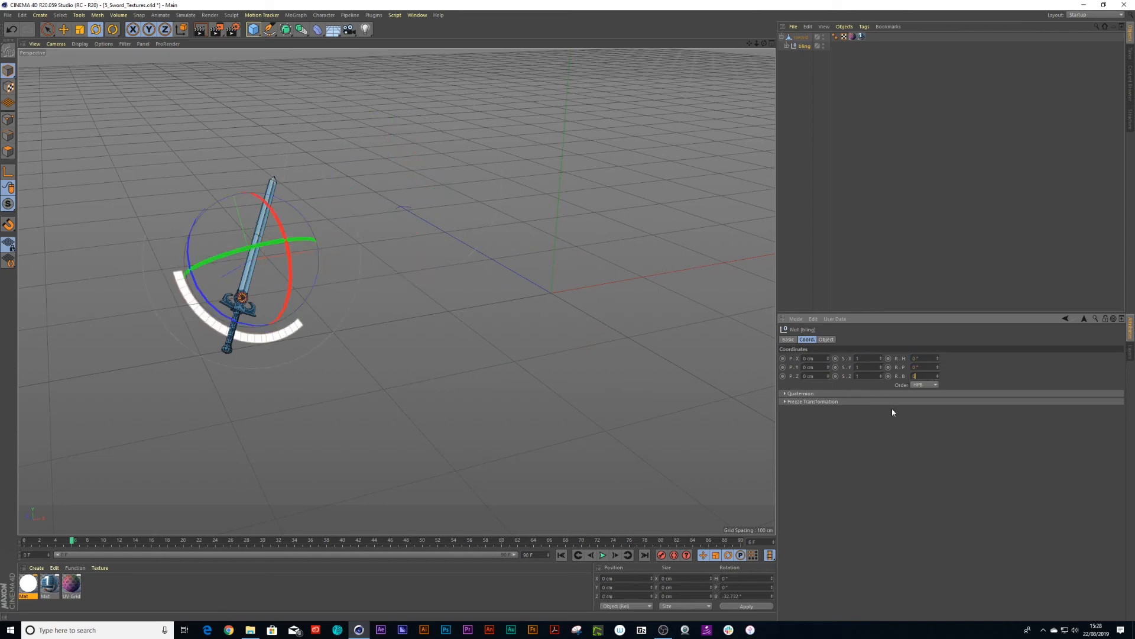
pyautogui.write('0')
pyautogui.press('Return')
# Offset the bling null slightly along its Z axis from the sword and check its placement around the blade
pyautogui.moveTo(299, 283)
pyautogui.keyDown('alt'); pyautogui.mouseDown()
pyautogui.moveTo(344, 272)
pyautogui.moveTo(286, 288)
pyautogui.mouseUp(); pyautogui.keyUp('alt')
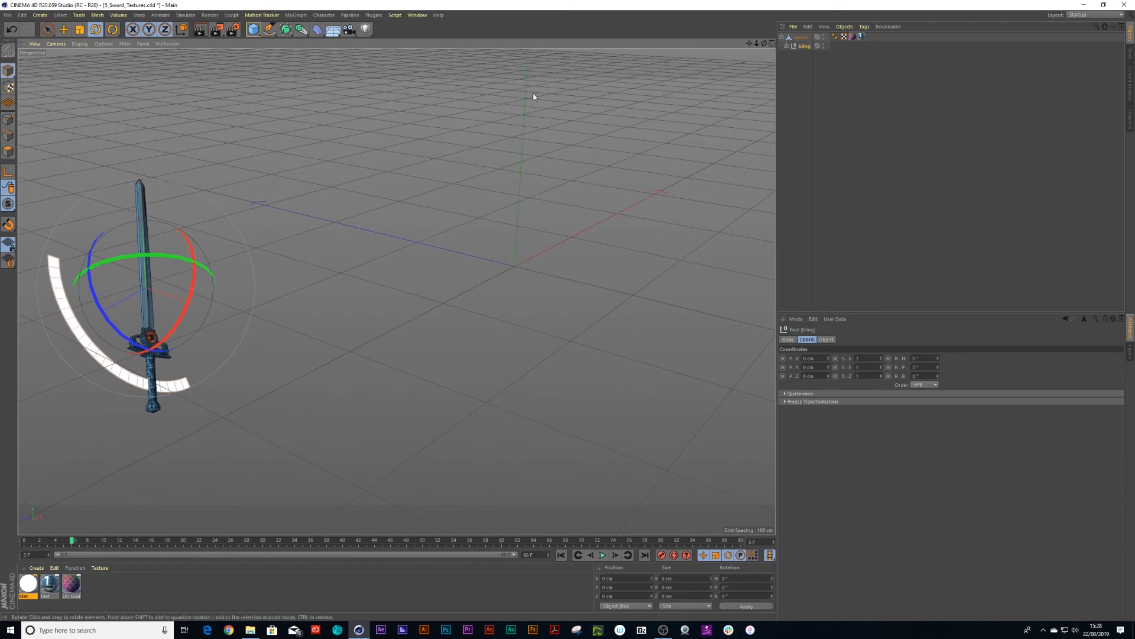
pyautogui.press('9')
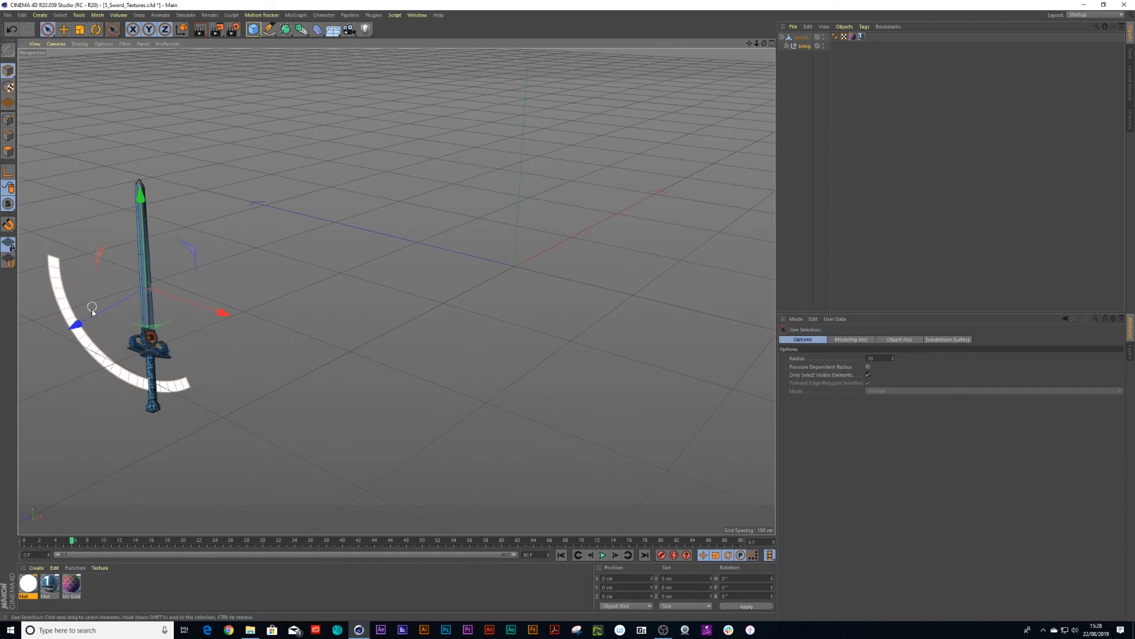
pyautogui.moveTo(86, 319); pyautogui.dragTo(95, 314)
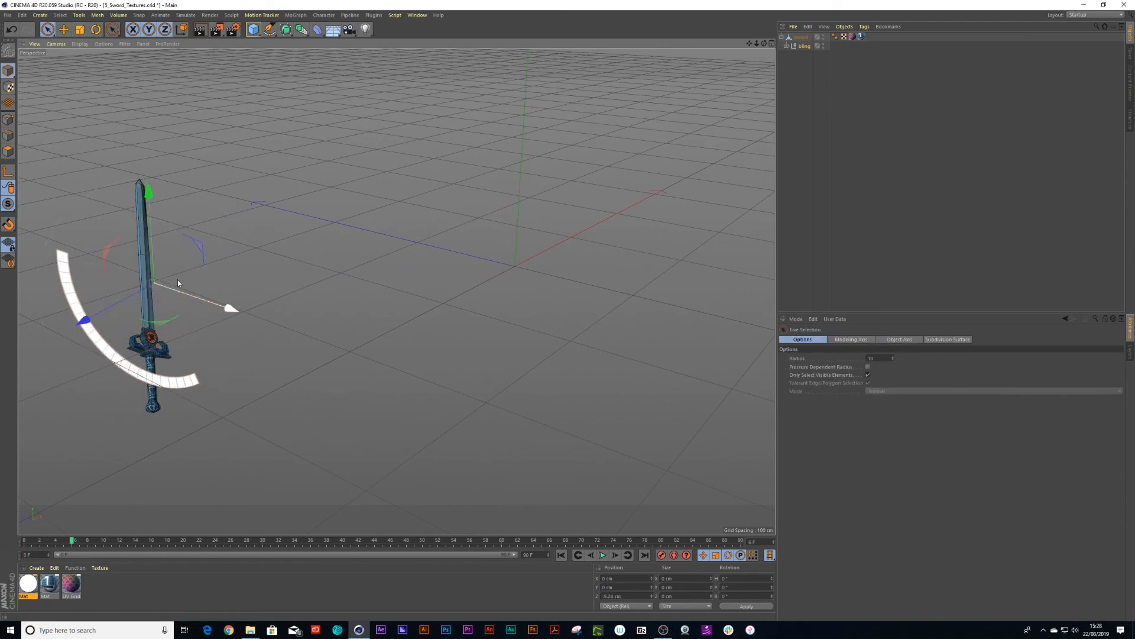
pyautogui.keyDown('alt'); pyautogui.moveTo(213, 322); pyautogui.dragTo(169, 337); pyautogui.keyUp('alt')
pyautogui.moveTo(74, 542)
pyautogui.mouseDown()
pyautogui.moveTo(27, 542)
pyautogui.moveTo(91, 544)
pyautogui.moveTo(74, 545)
pyautogui.mouseUp()
pyautogui.scroll(2, 168, 390)
pyautogui.keyDown('alt'); pyautogui.moveTo(222, 336); pyautogui.dragTo(196, 325); pyautogui.keyUp('alt')
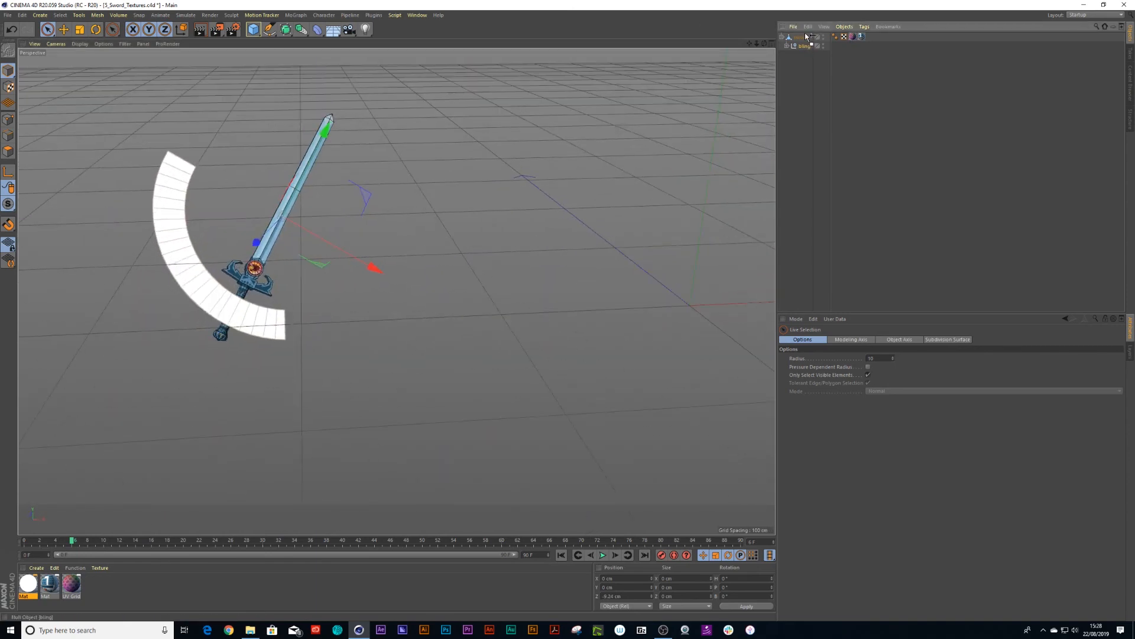
# Take the bling null out of the sword's hierarchy and scrub the animation back to frame 0
pyautogui.moveTo(805, 45); pyautogui.dragTo(803, 33)
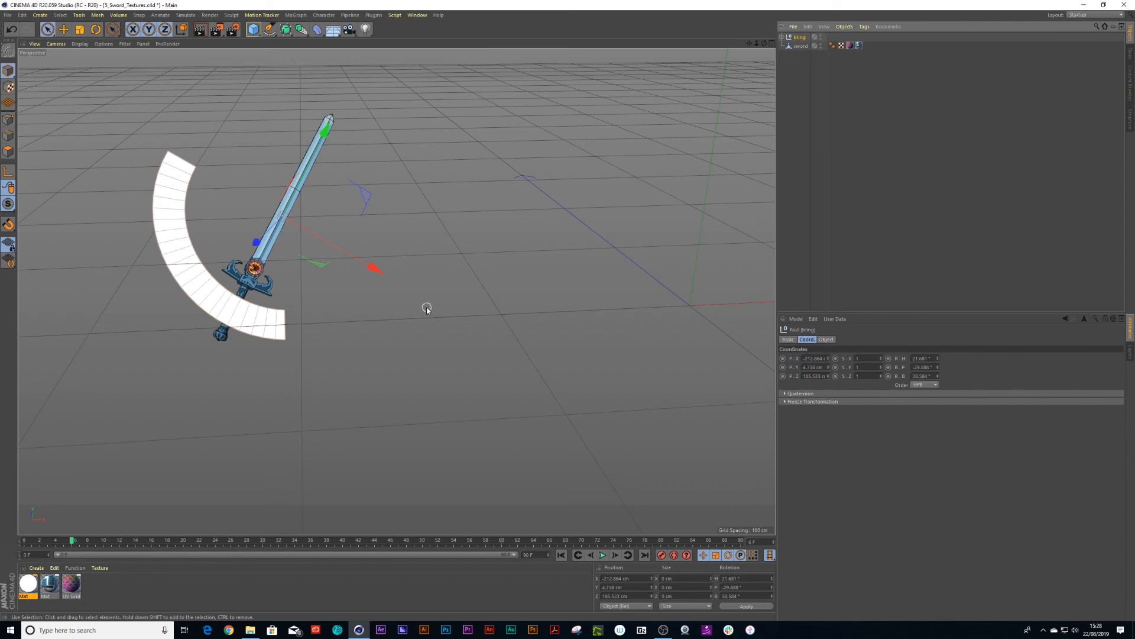
pyautogui.keyDown('alt'); pyautogui.moveTo(377, 302); pyautogui.dragTo(325, 308); pyautogui.keyUp('alt')
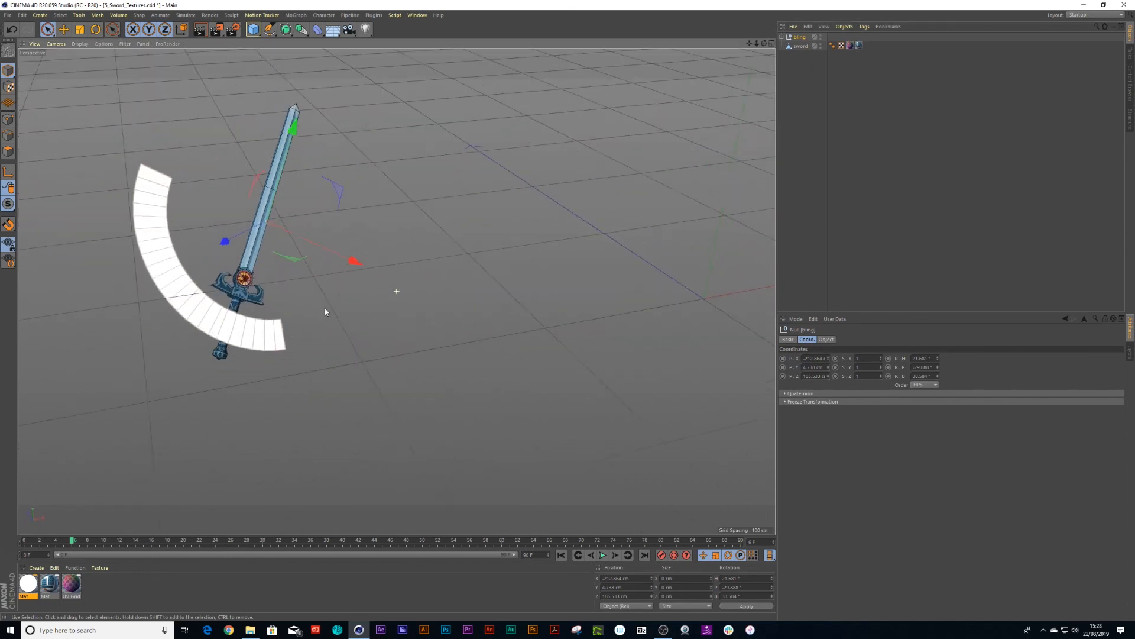
pyautogui.click(62, 540)
pyautogui.moveTo(60, 539)
pyautogui.mouseDown()
pyautogui.moveTo(48, 540)
pyautogui.moveTo(119, 543)
pyautogui.moveTo(24, 544)
pyautogui.moveTo(120, 548)
pyautogui.moveTo(24, 544)
pyautogui.mouseUp()
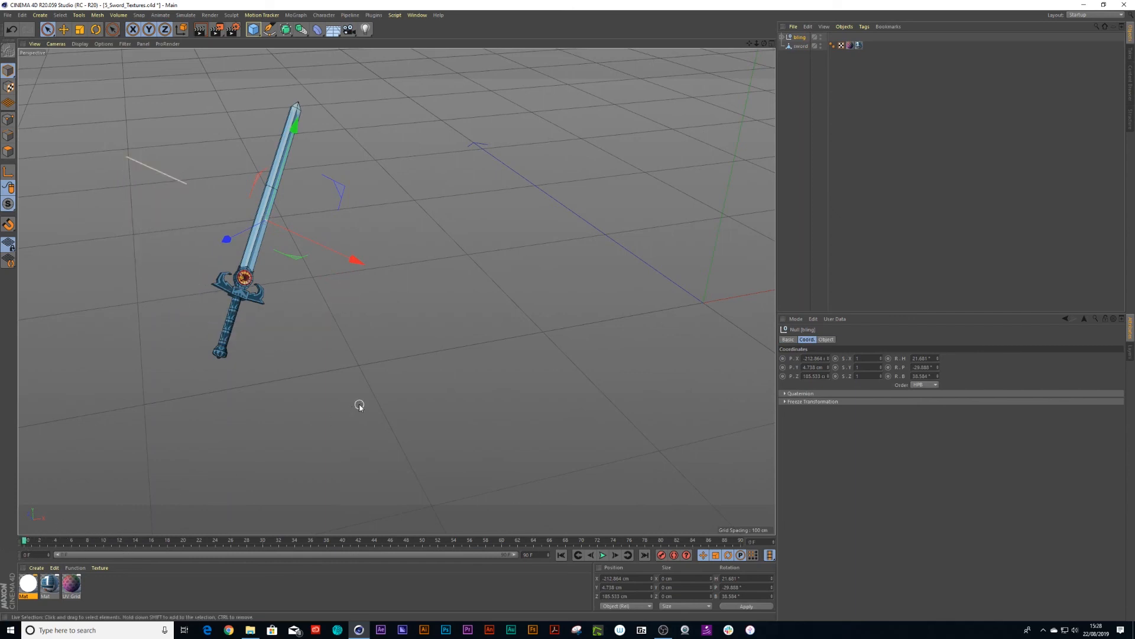